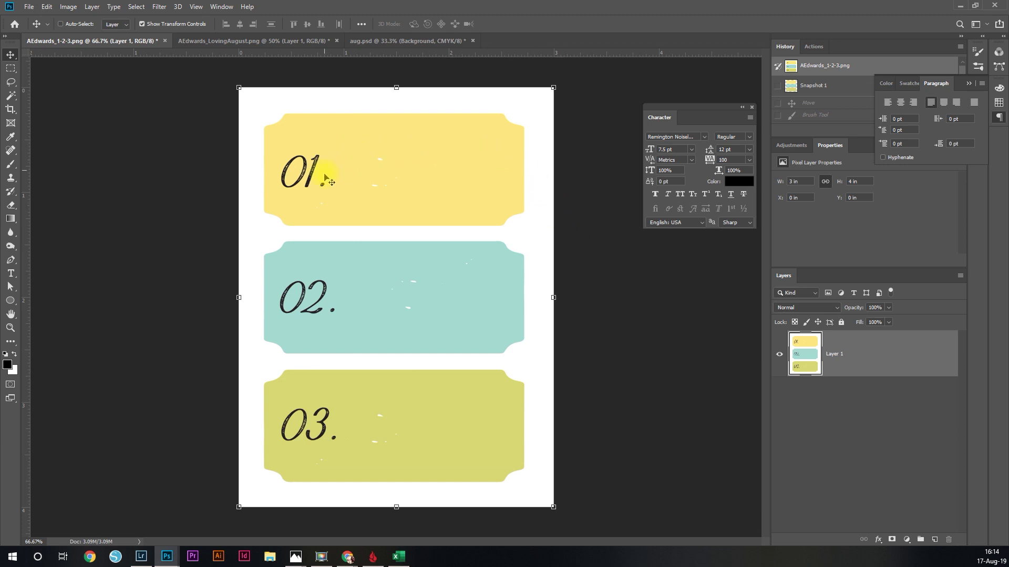
pyautogui.click(407, 41)
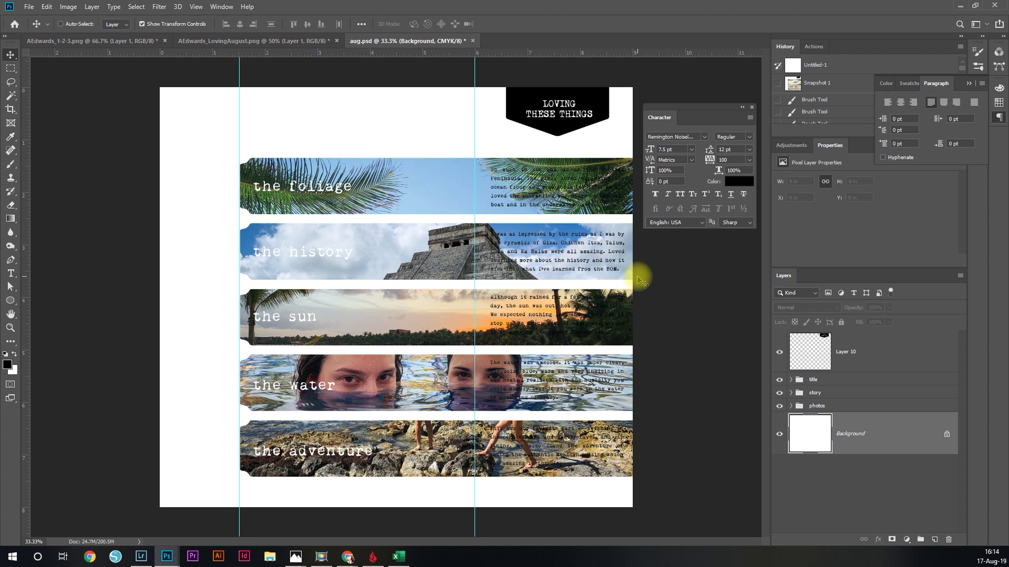
pyautogui.click(147, 41)
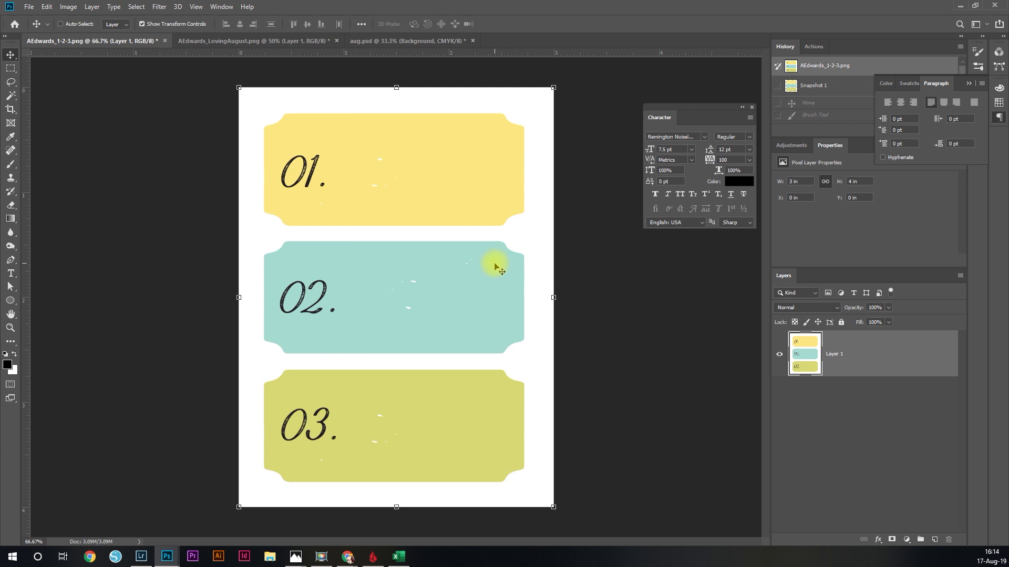
pyautogui.click(429, 40)
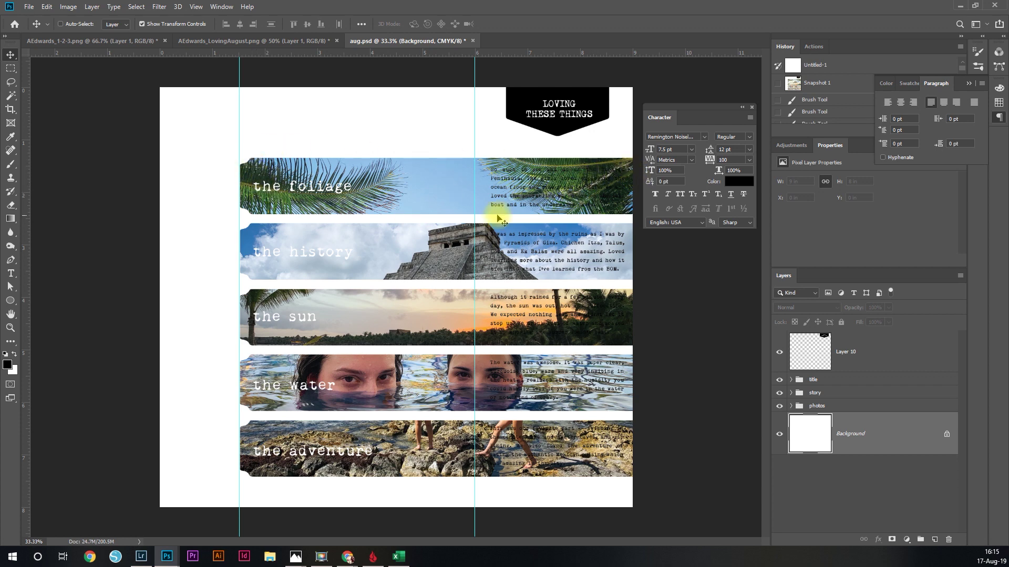
pyautogui.click(129, 42)
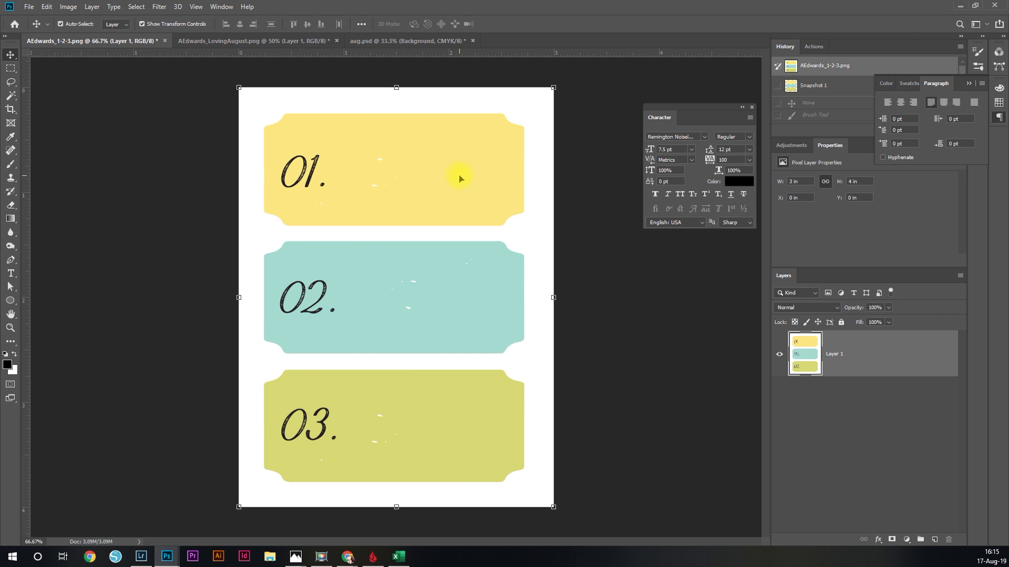
# - Examine the yellow 01 and teal 02 labels up close, including their numbers, white specks and notched corners
pyautogui.hotkey('ctrl', '=')
pyautogui.hotkey('ctrl', '=')
pyautogui.moveTo(425, 140); pyautogui.dragTo(536, 410)
pyautogui.moveTo(523, 276); pyautogui.dragTo(500, 331)
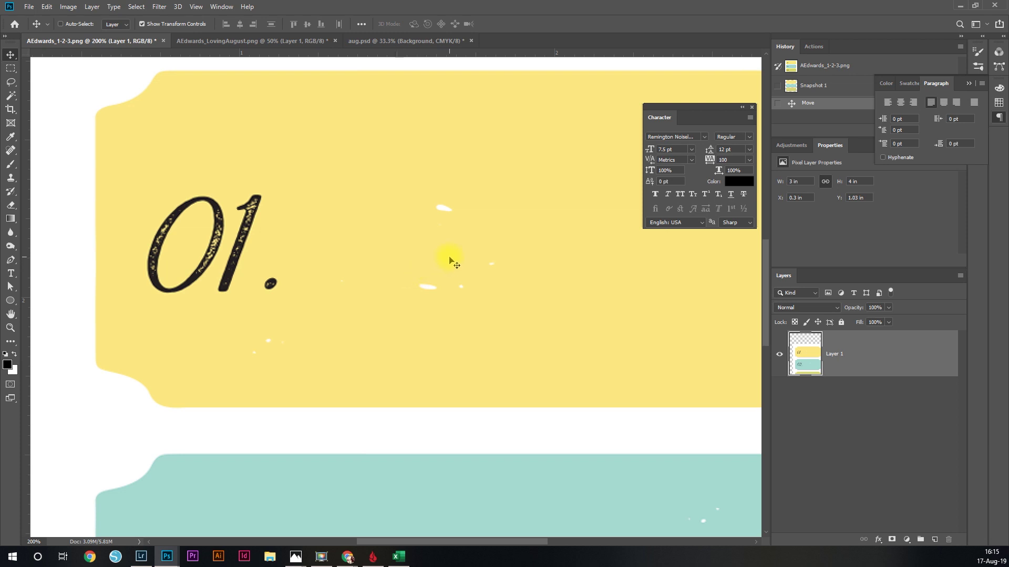
pyautogui.moveTo(483, 351); pyautogui.dragTo(435, 168)
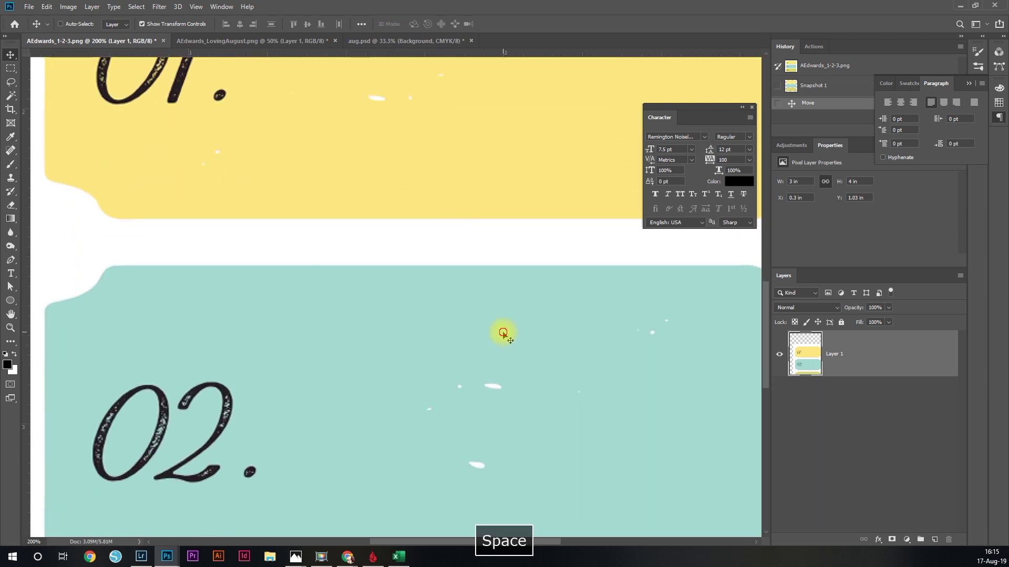
pyautogui.moveTo(505, 333); pyautogui.dragTo(483, 214)
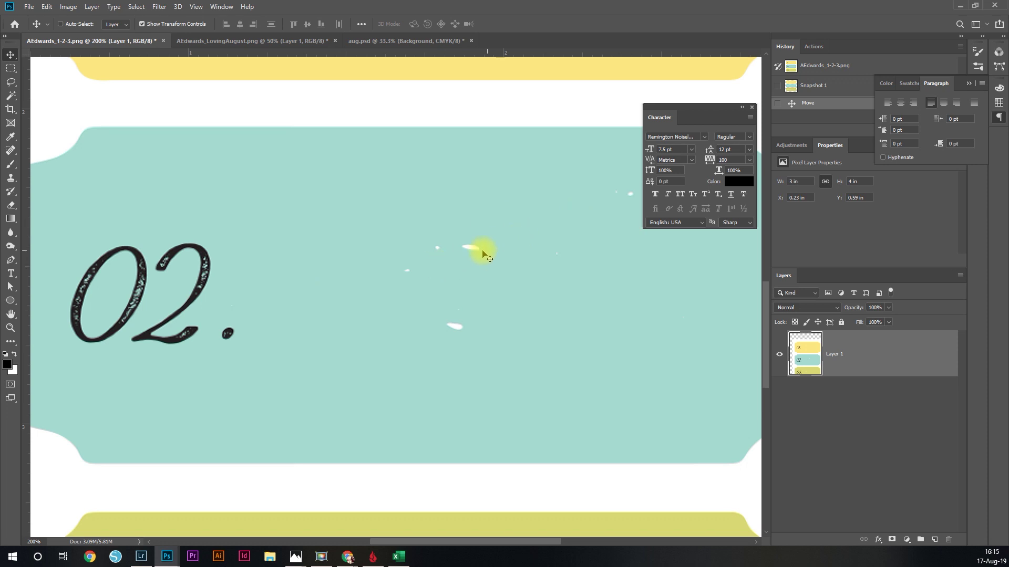
pyautogui.press('space')
pyautogui.moveTo(457, 223); pyautogui.dragTo(513, 448)
pyautogui.moveTo(515, 214); pyautogui.dragTo(511, 285)
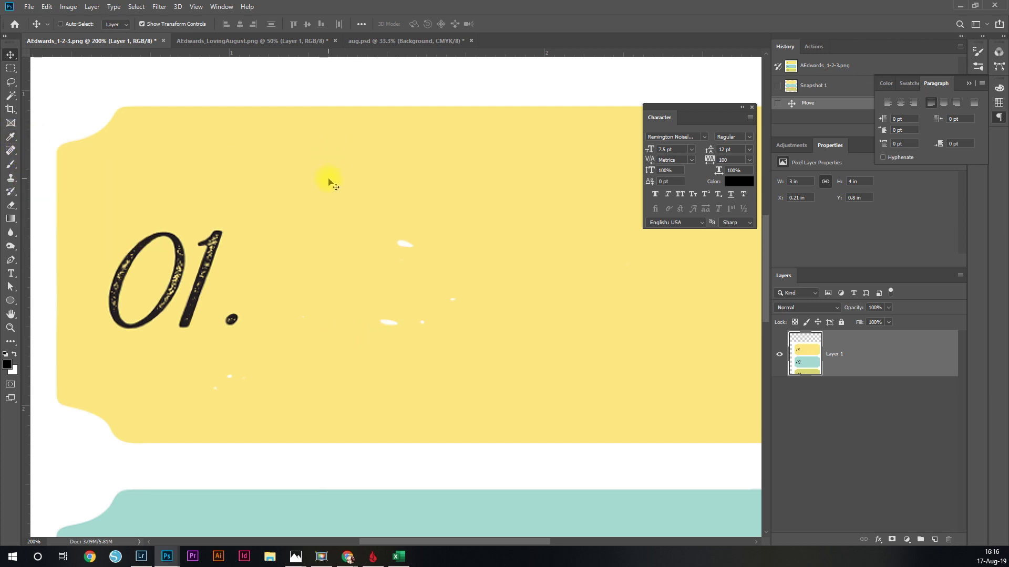
# - Sample the label's yellow with the Eyedropper and paint over the 01 and white specks using the Brush
pyautogui.click(11, 137)
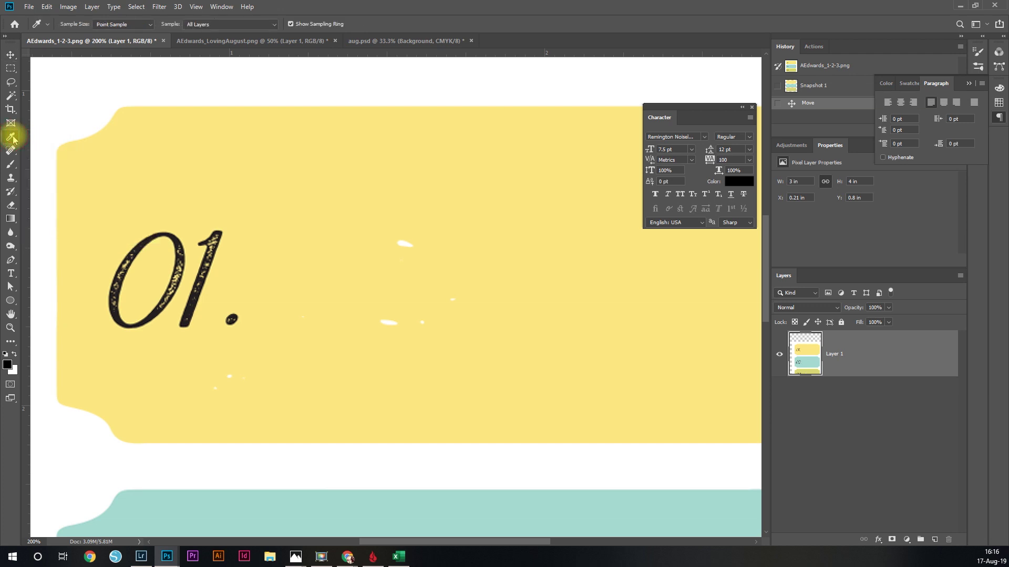
pyautogui.click(250, 156)
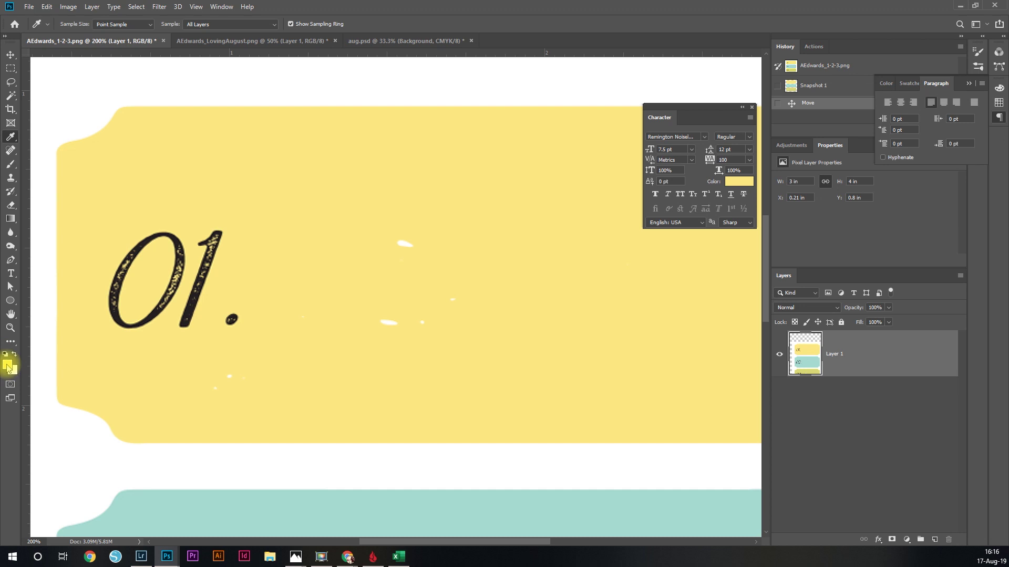
pyautogui.click(17, 168)
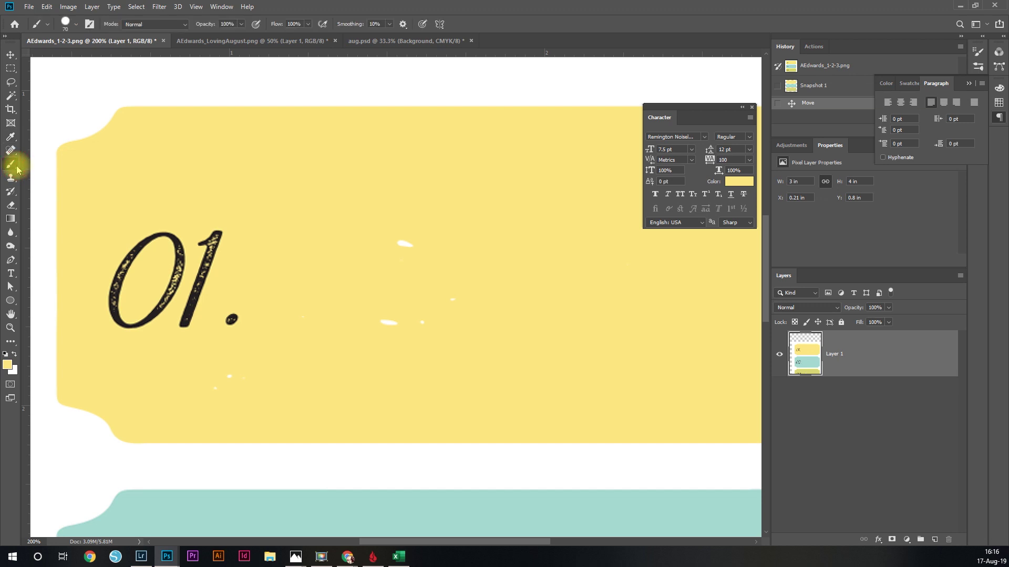
pyautogui.moveTo(212, 230)
pyautogui.mouseDown()
pyautogui.moveTo(144, 226)
pyautogui.moveTo(227, 236)
pyautogui.moveTo(210, 230)
pyautogui.moveTo(140, 254)
pyautogui.moveTo(164, 304)
pyautogui.moveTo(230, 329)
pyautogui.moveTo(227, 357)
pyautogui.moveTo(394, 337)
pyautogui.moveTo(399, 274)
pyautogui.moveTo(433, 271)
pyautogui.mouseUp()
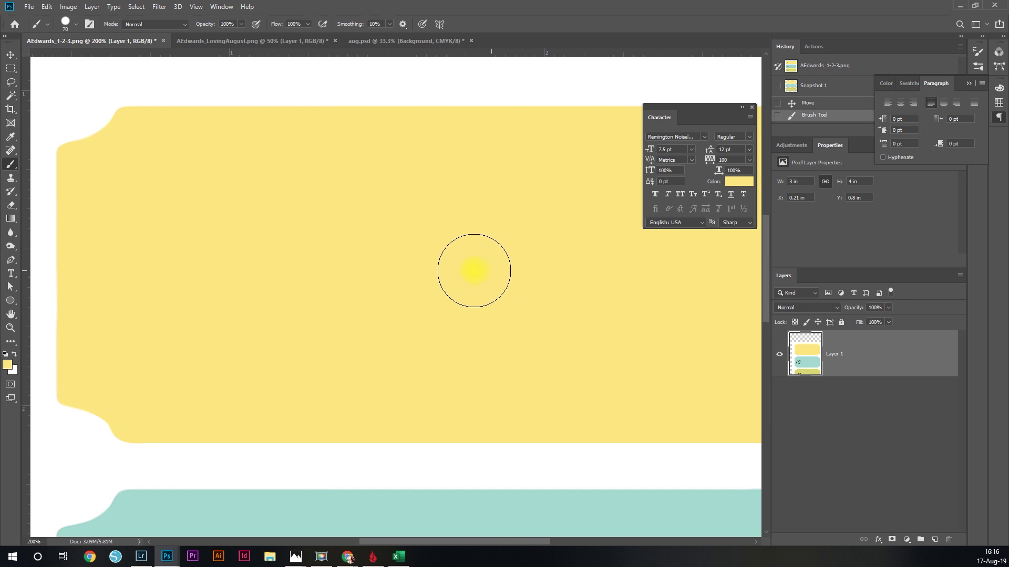
pyautogui.moveTo(473, 270); pyautogui.dragTo(536, 273)
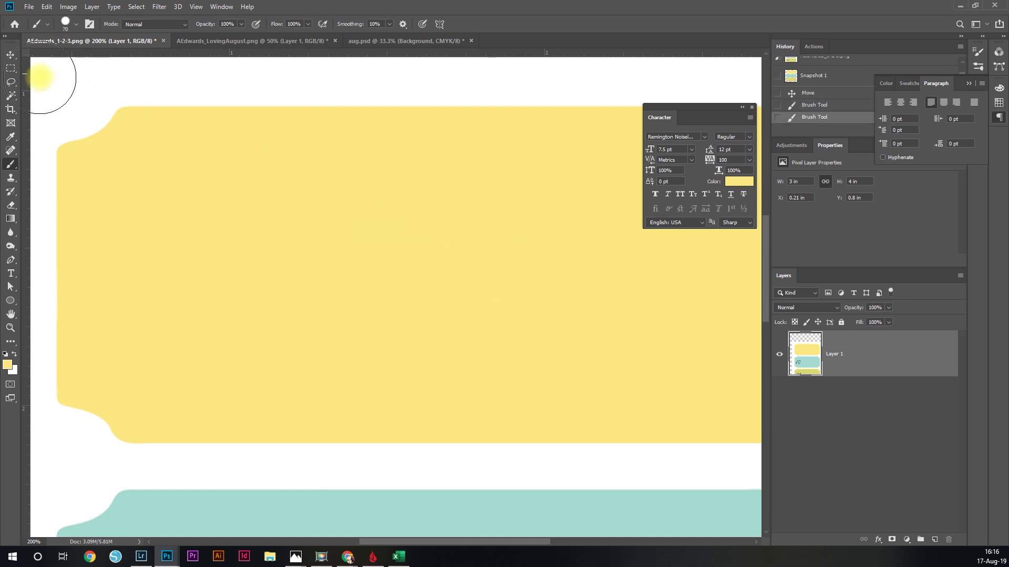
# - Move the card artwork to X 0 in, Y 0 in so it fills the canvas
pyautogui.click(10, 55)
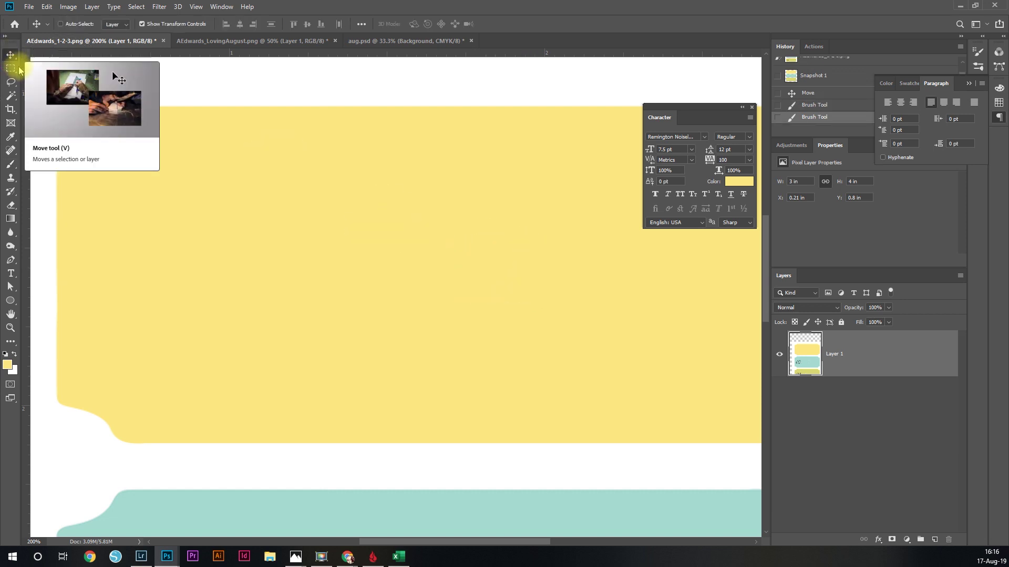
pyautogui.press('space')
pyautogui.moveTo(569, 300); pyautogui.dragTo(428, 280)
pyautogui.press('space')
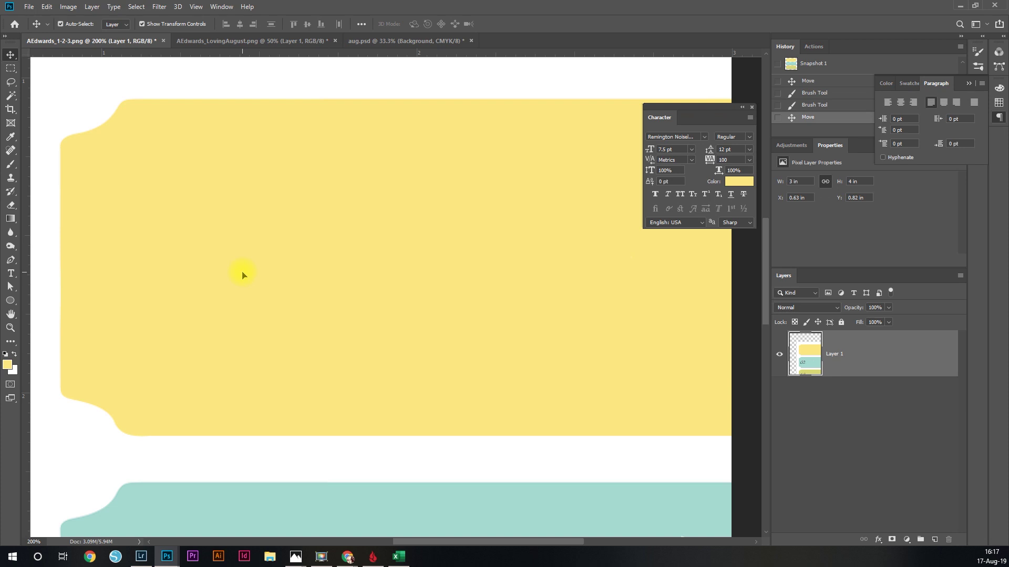
pyautogui.hotkey('ctrl', '-')
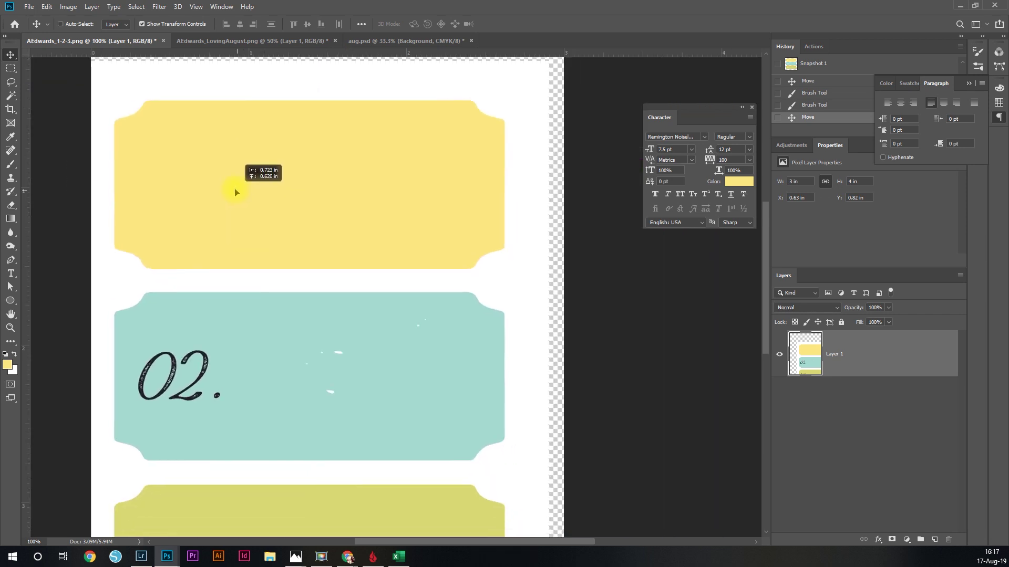
pyautogui.moveTo(235, 193); pyautogui.dragTo(347, 209)
pyautogui.hotkey('ctrl', '-')
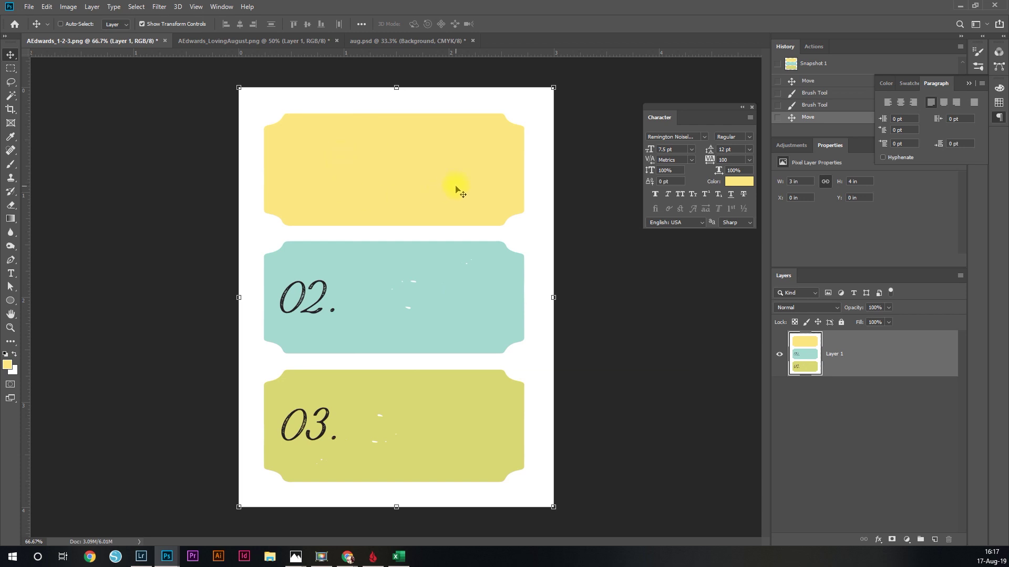
# - Select the yellow label with the Magic Wand, copy it to its own layer and hide the original card layer
pyautogui.click(12, 98)
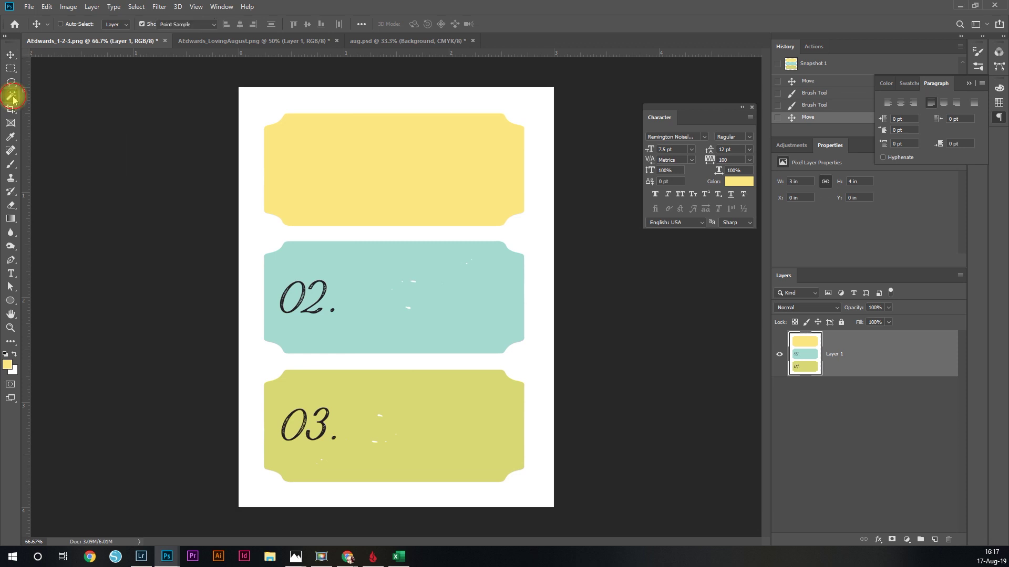
pyautogui.click(366, 159)
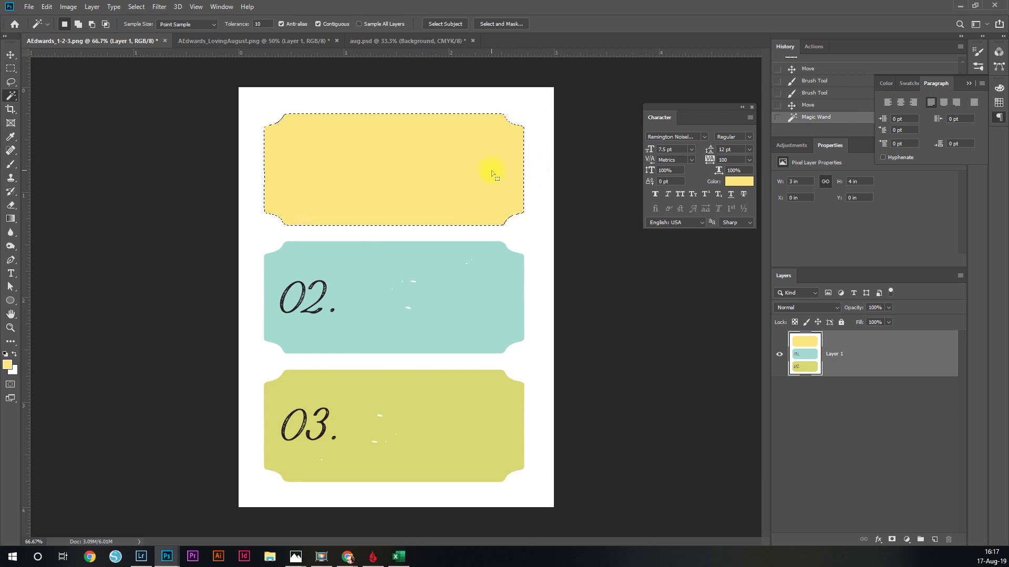
pyautogui.rightClick(462, 165)
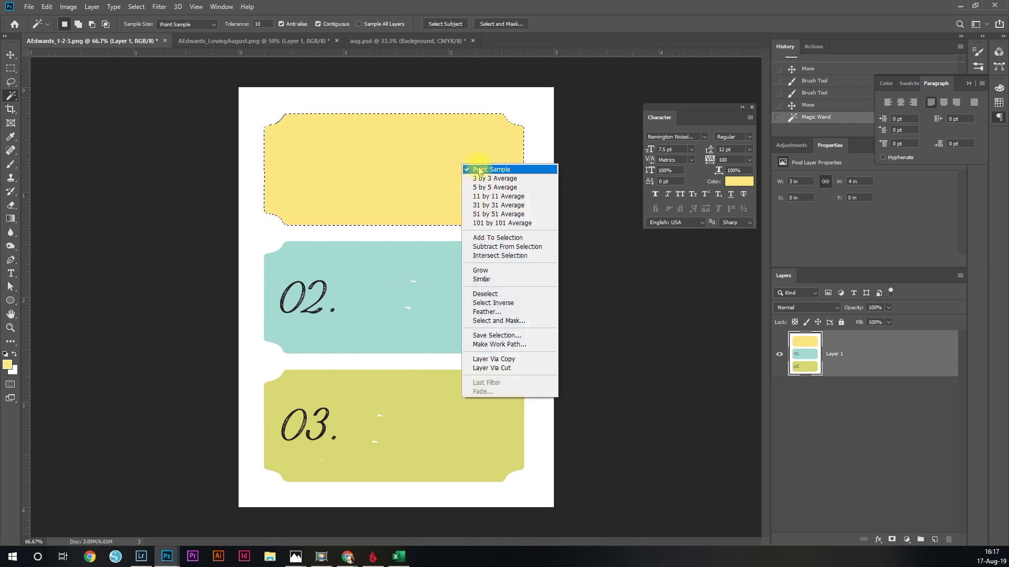
pyautogui.click(539, 360)
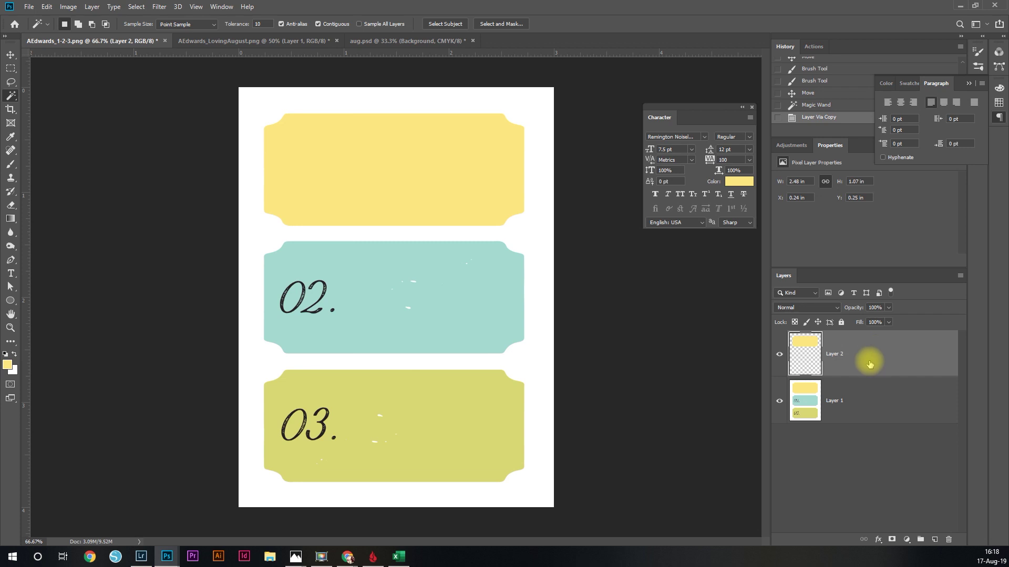
pyautogui.click(779, 400)
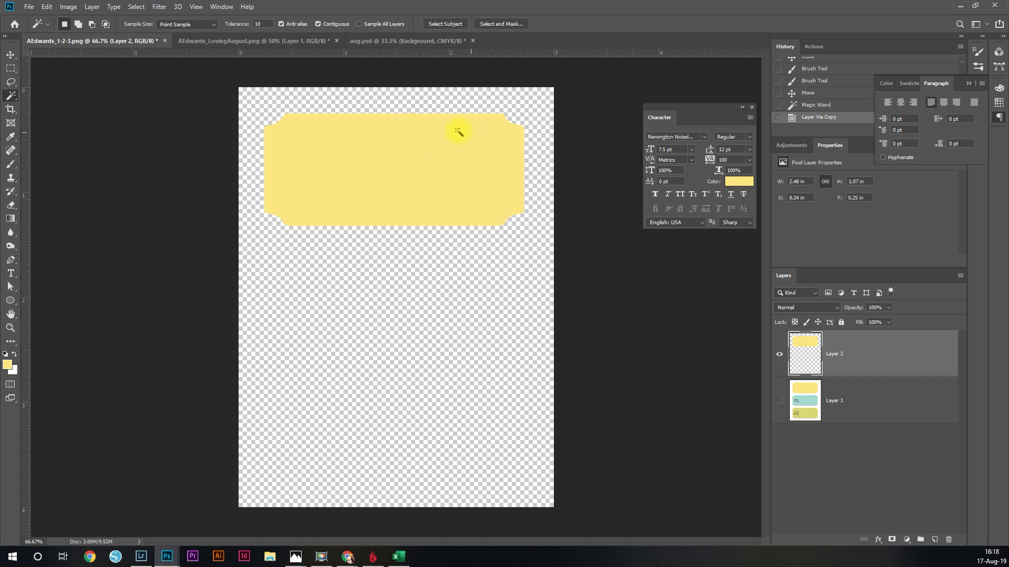
pyautogui.click(27, 9)
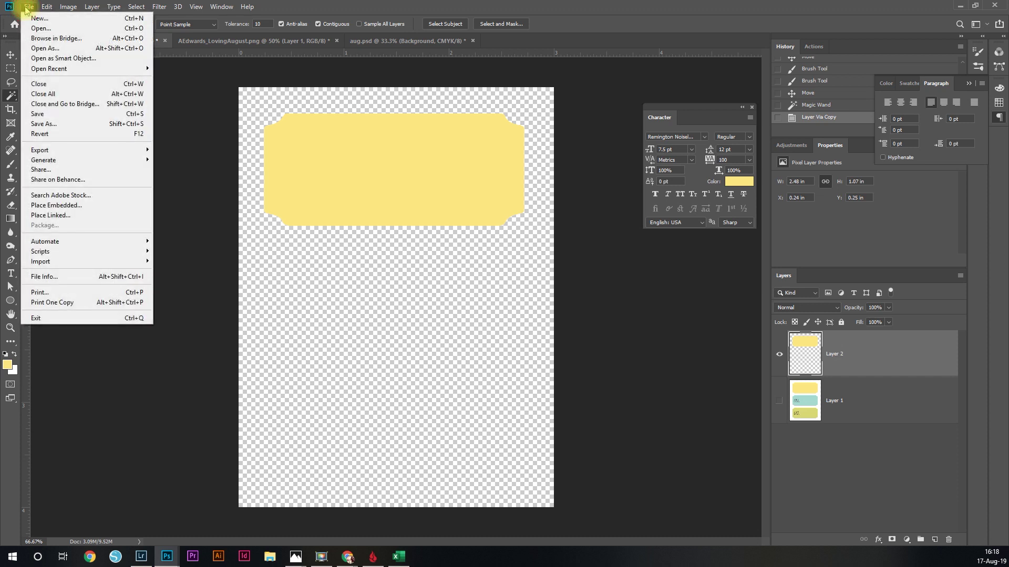
pyautogui.click(33, 24)
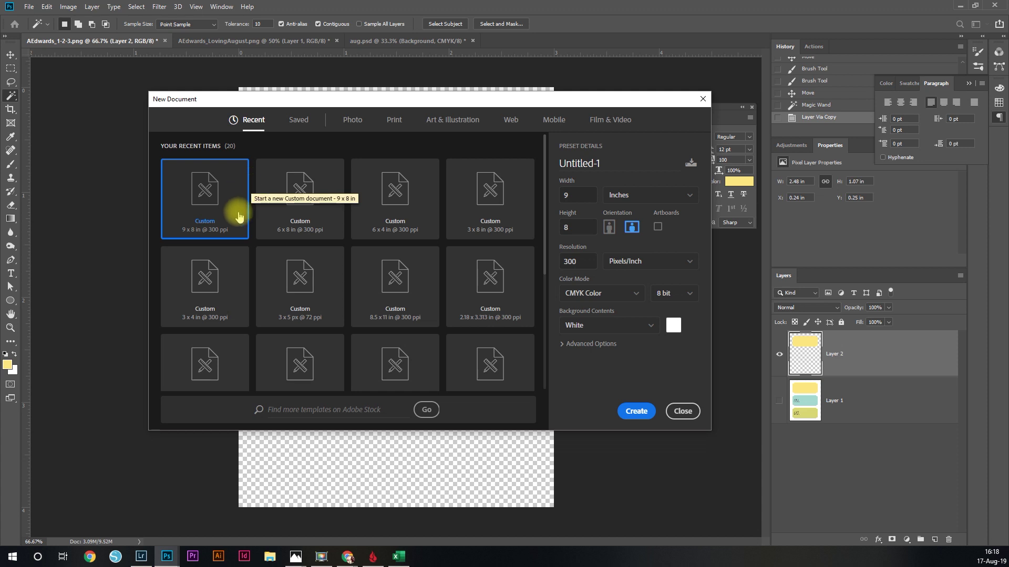
pyautogui.click(682, 411)
# - Create a new 9 x 8 inch document at 300 pixels/inch in CMYK Color with a white background
pyautogui.click(436, 41)
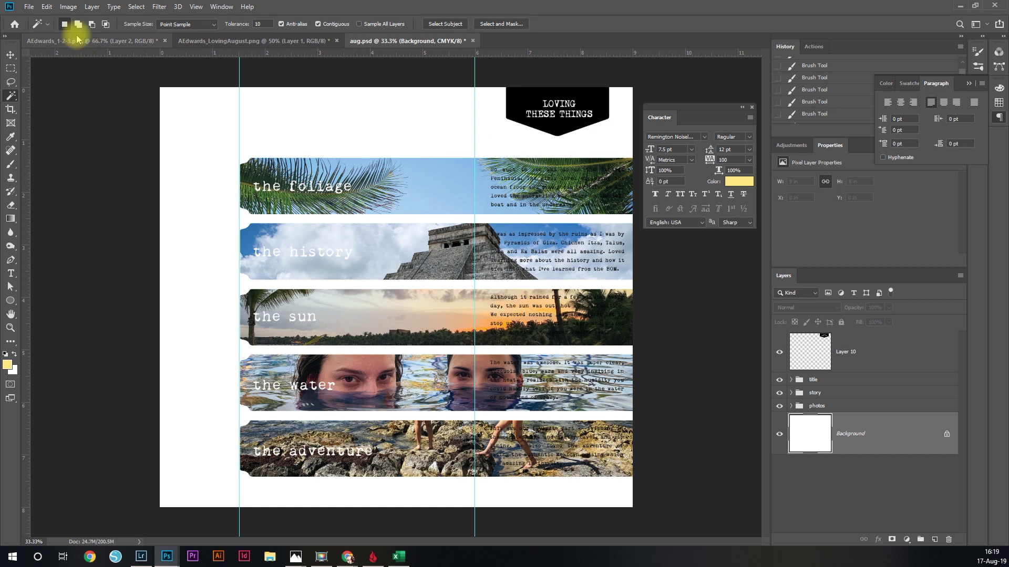
pyautogui.click(29, 7)
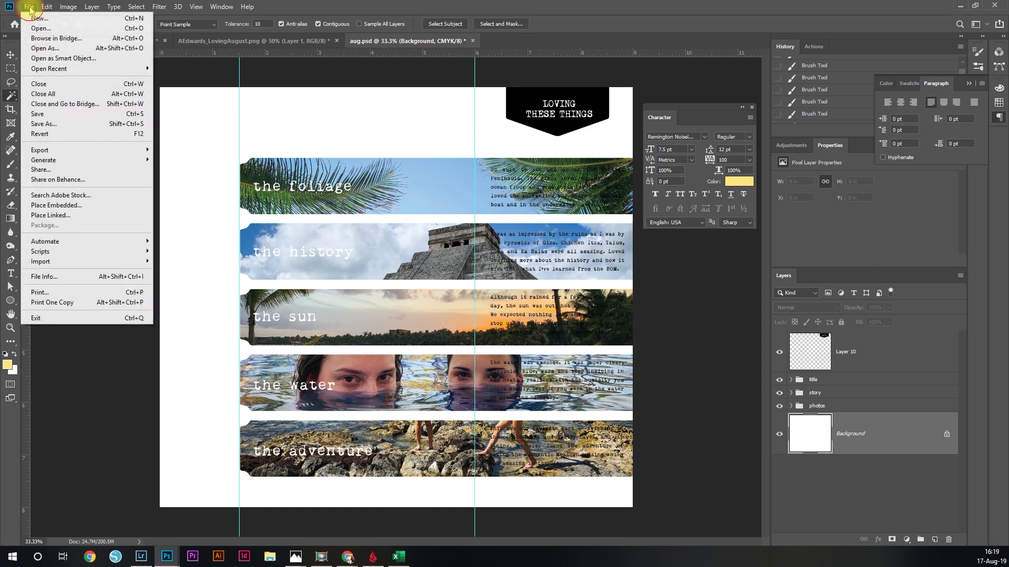
pyautogui.click(29, 7)
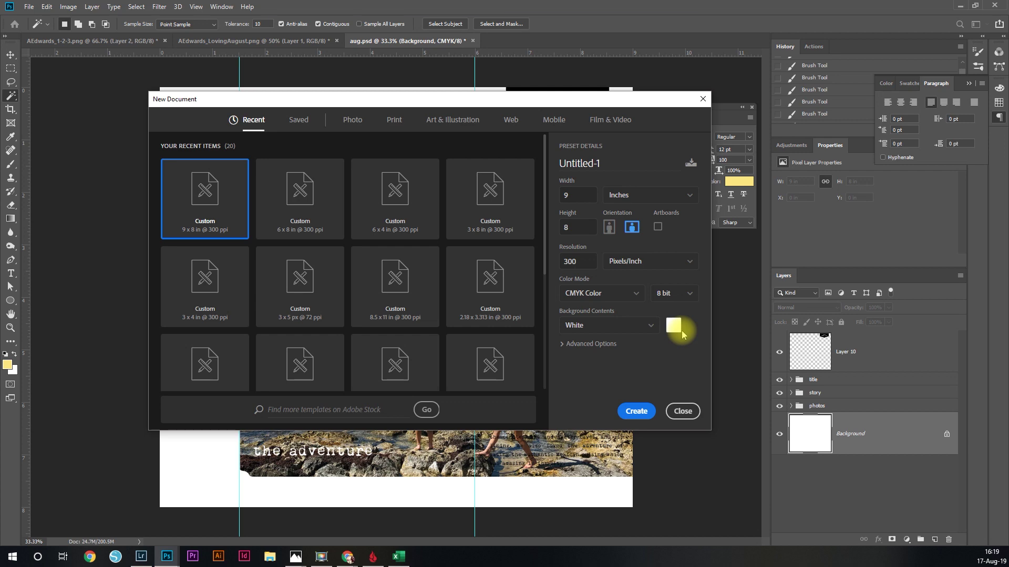
pyautogui.click(636, 410)
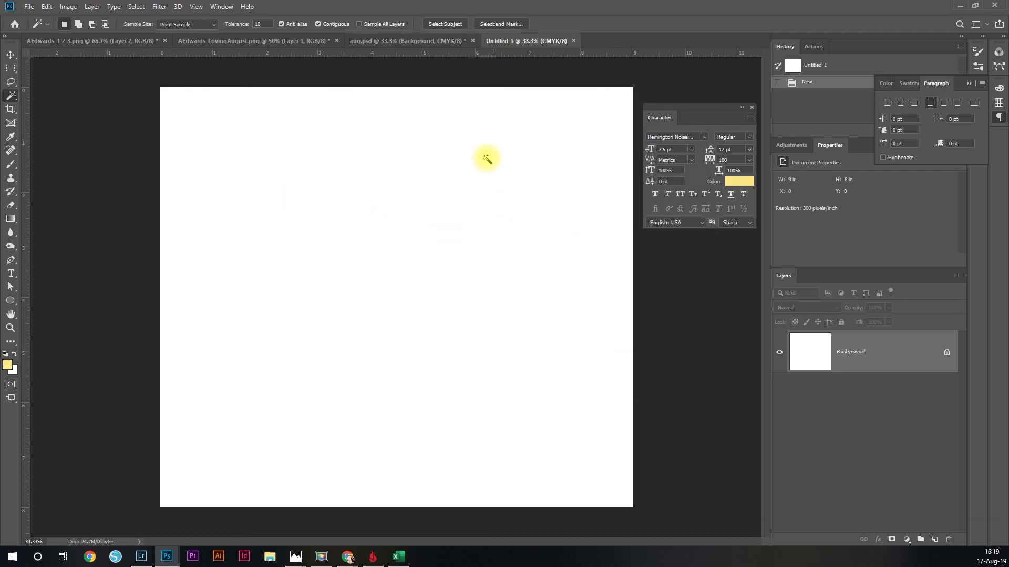
# - Copy the yellow label layer from AEdwards_1-2-3.png into Untitled-1 and place it at about X 3.75 in, Y 1.87 in
pyautogui.click(92, 46)
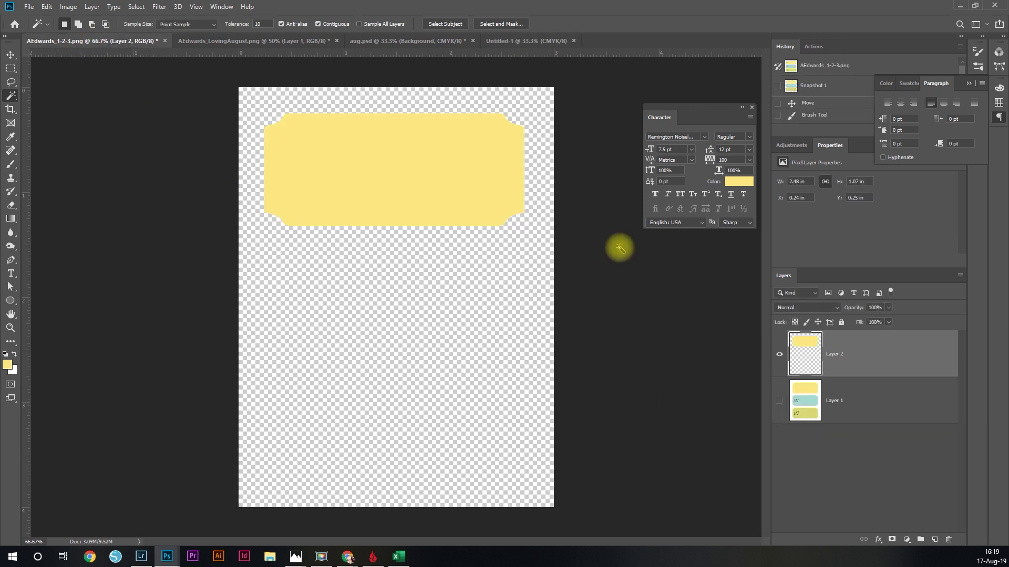
pyautogui.click(11, 55)
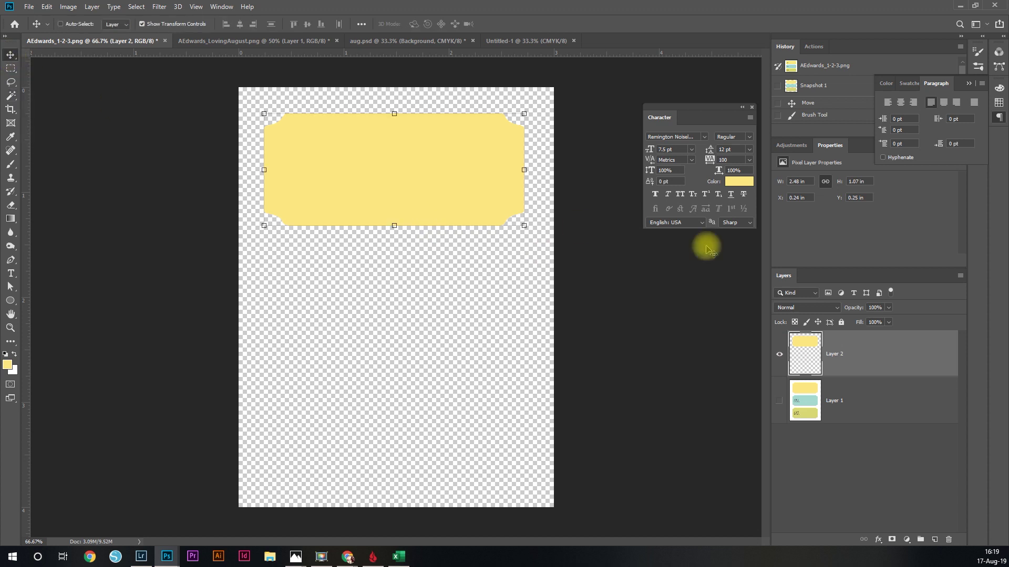
pyautogui.moveTo(846, 362); pyautogui.dragTo(444, 261)
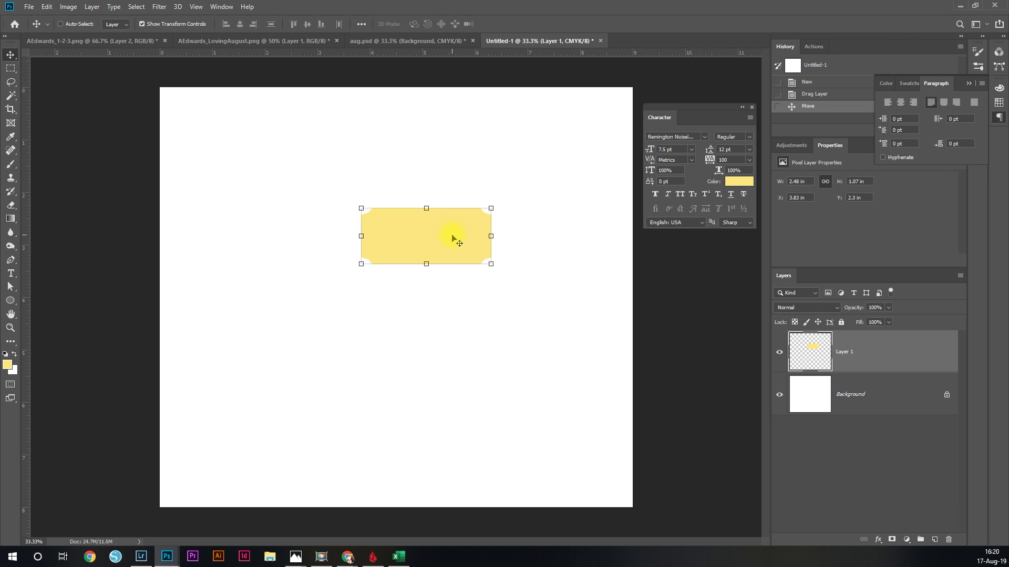
pyautogui.moveTo(452, 236); pyautogui.dragTo(448, 215)
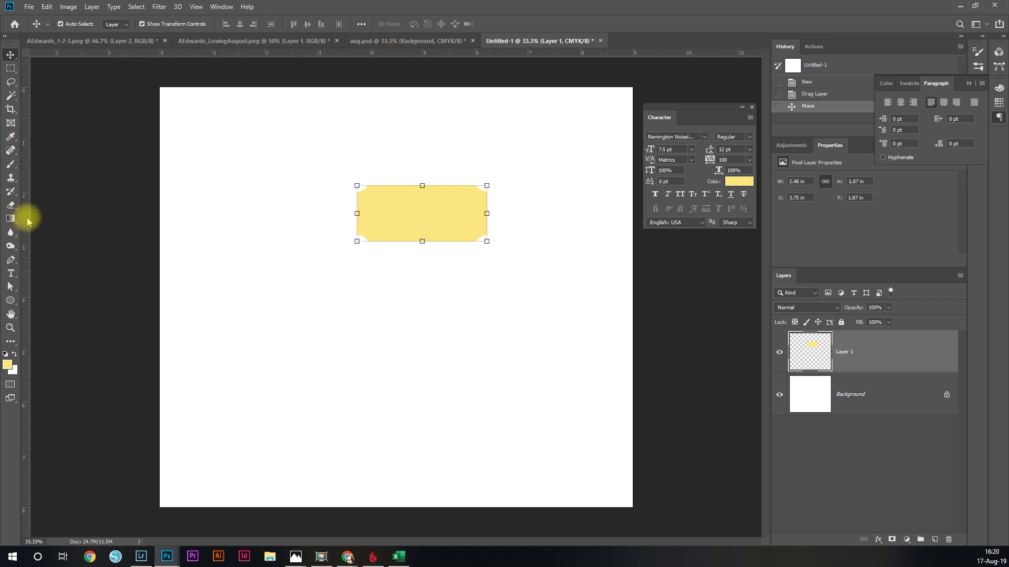
# - Cycle the ruler units of Untitled-1 through millimeters and pixels, and return them to inches
pyautogui.hotkey('ctrl', 'r')
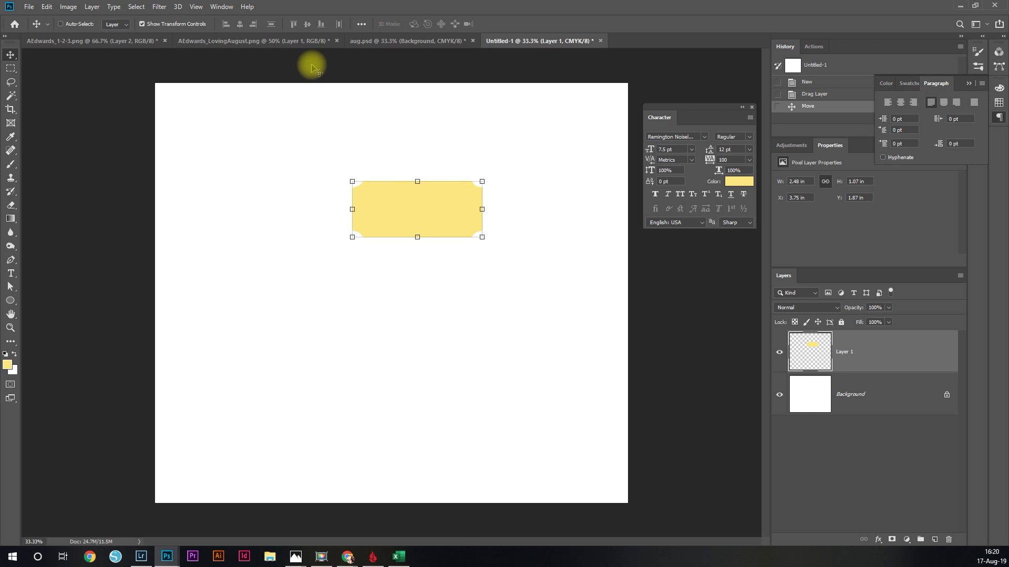
pyautogui.hotkey('ctrl', 'r')
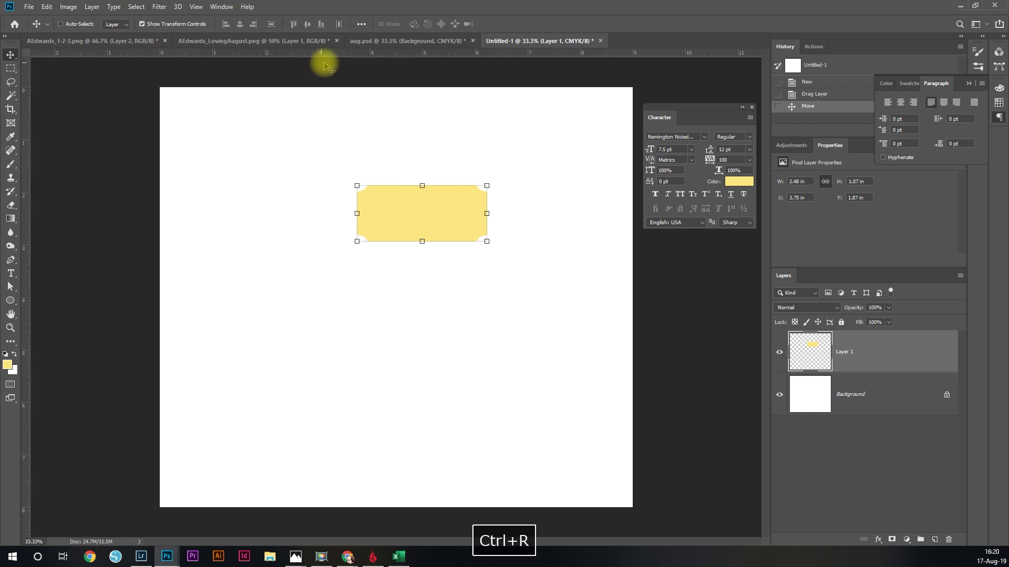
pyautogui.rightClick(362, 54)
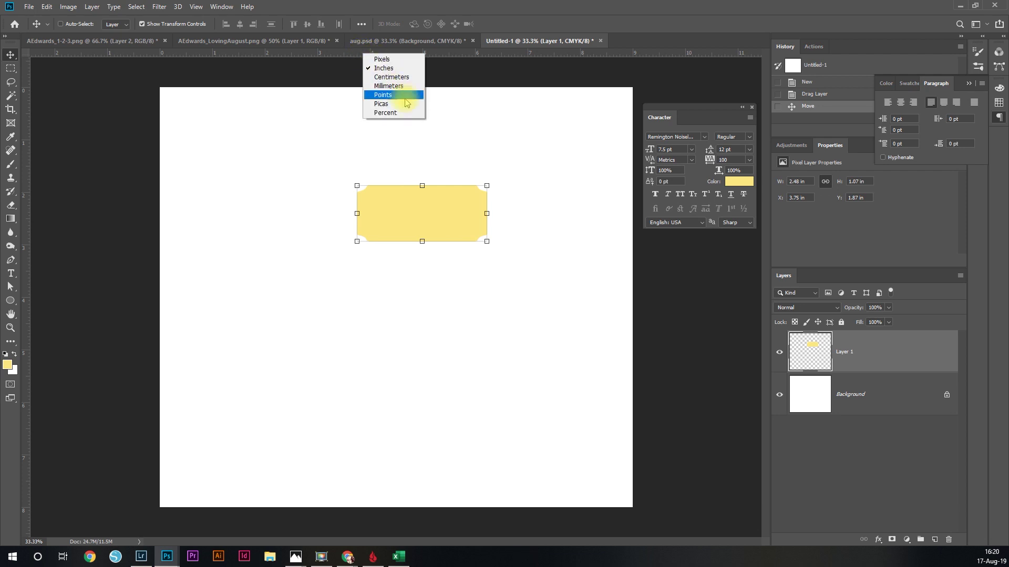
pyautogui.rightClick(344, 55)
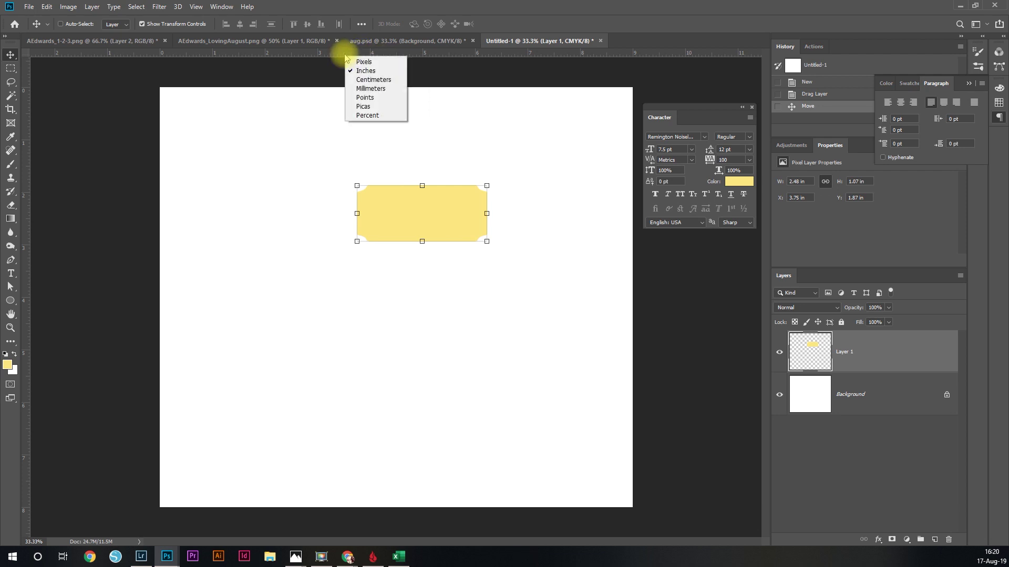
pyautogui.click(381, 89)
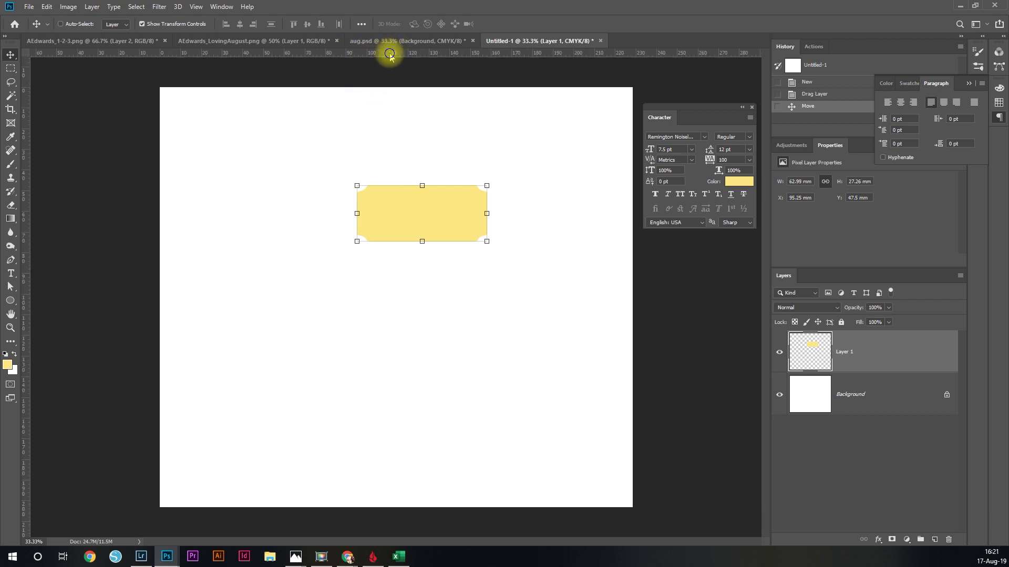
pyautogui.rightClick(391, 56)
pyautogui.click(404, 59)
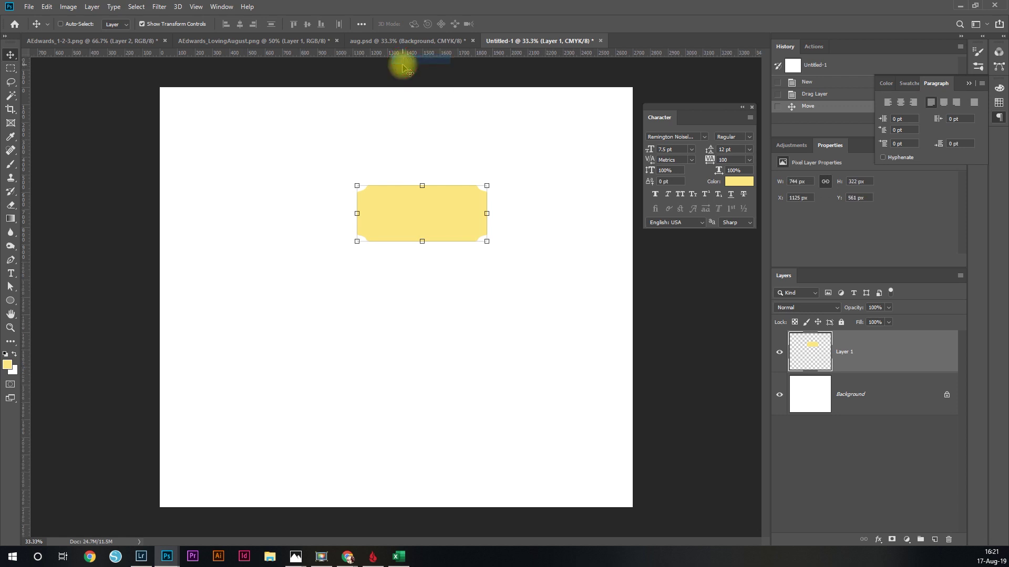
pyautogui.rightClick(399, 56)
pyautogui.click(409, 68)
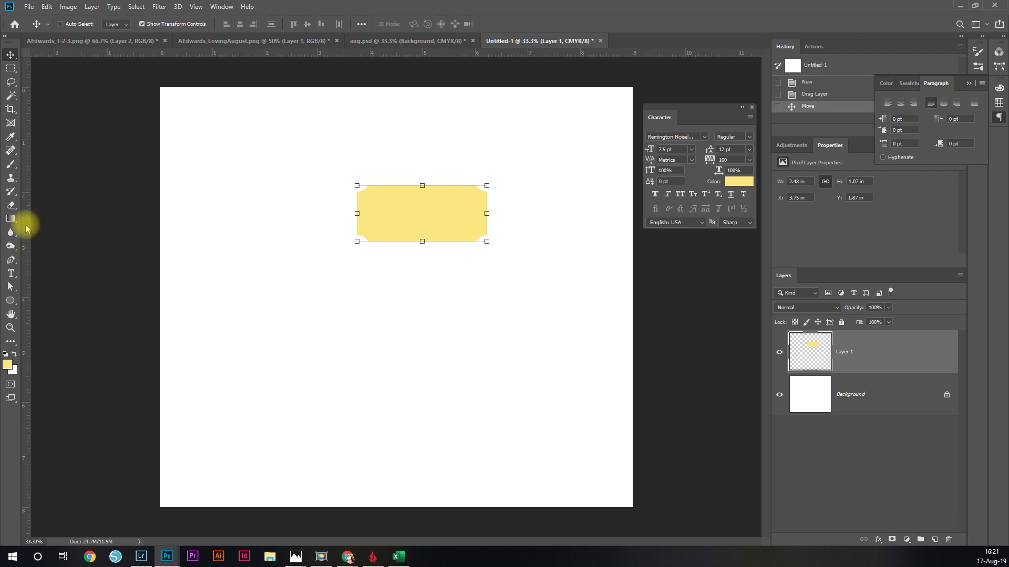
# - Add vertical guides at 6 in and 1.5 in and move the yellow label against the 1.5 in guide, at about X 1.51 in, Y 0.8 in
pyautogui.moveTo(26, 227); pyautogui.dragTo(475, 275)
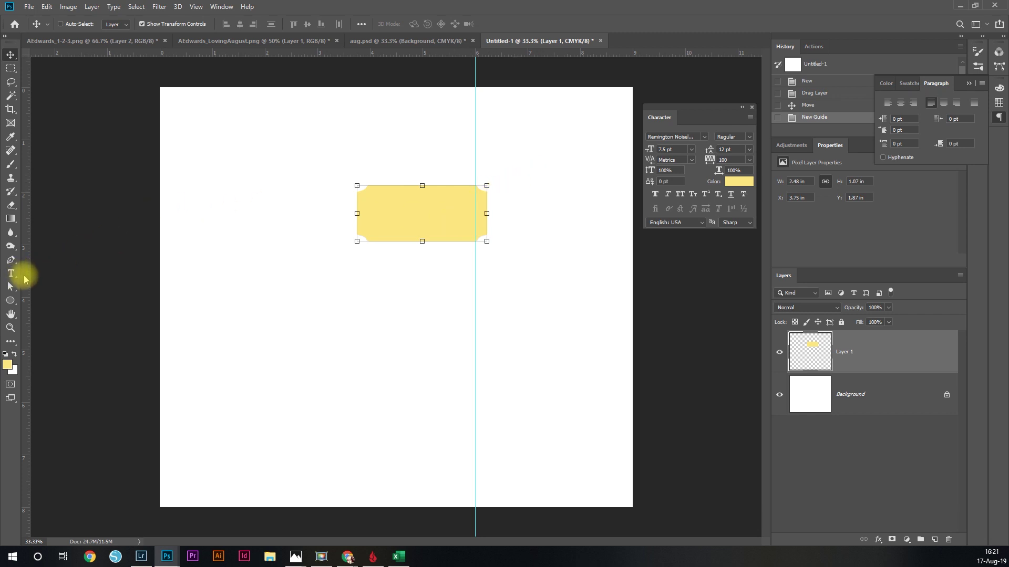
pyautogui.moveTo(24, 279); pyautogui.dragTo(239, 279)
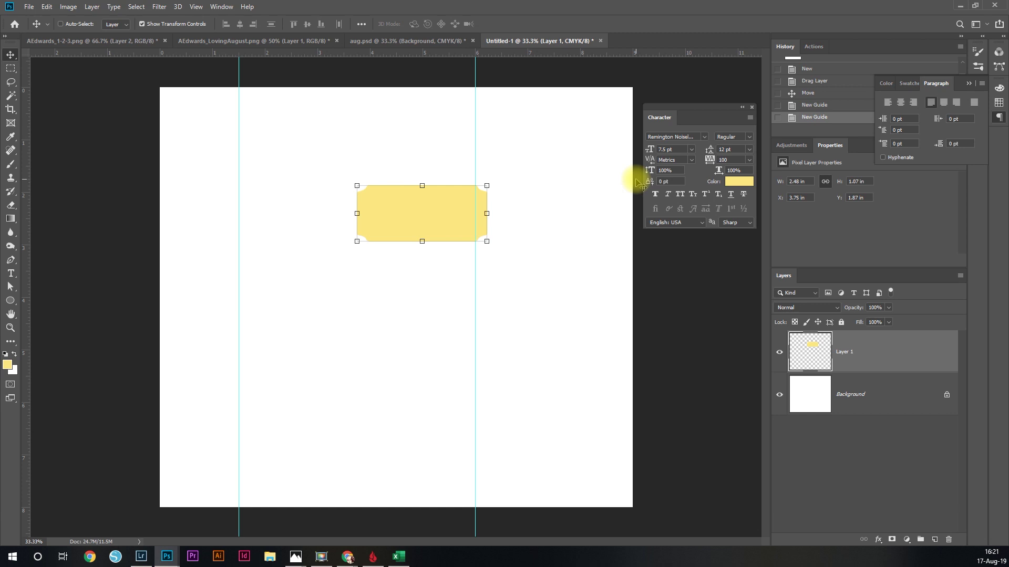
pyautogui.moveTo(404, 216); pyautogui.dragTo(293, 166)
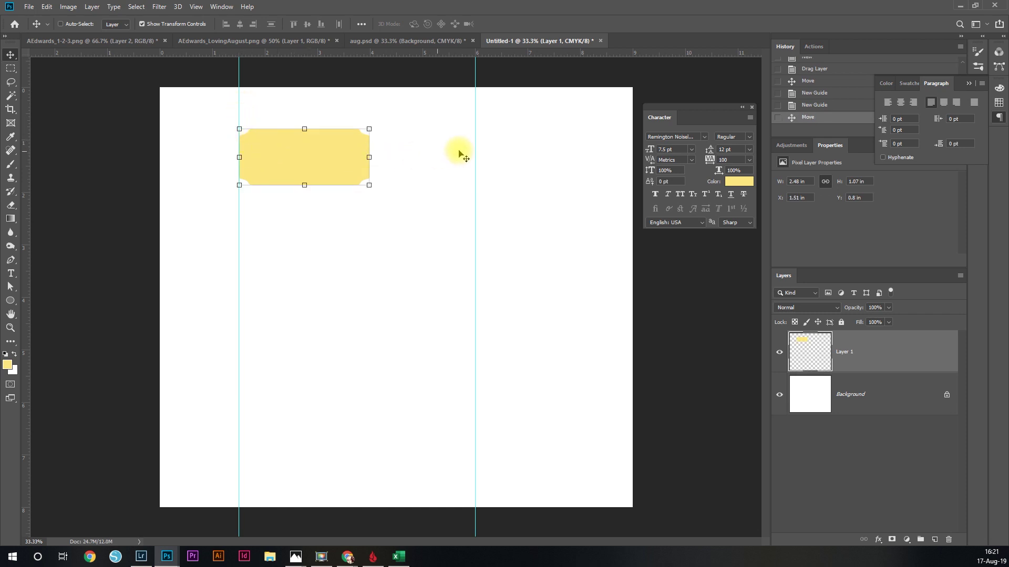
# - Try stretching the whole label horizontally to about 337.5% width and compare it with the photo strips in aug.psd
pyautogui.moveTo(716, 107); pyautogui.dragTo(783, 61)
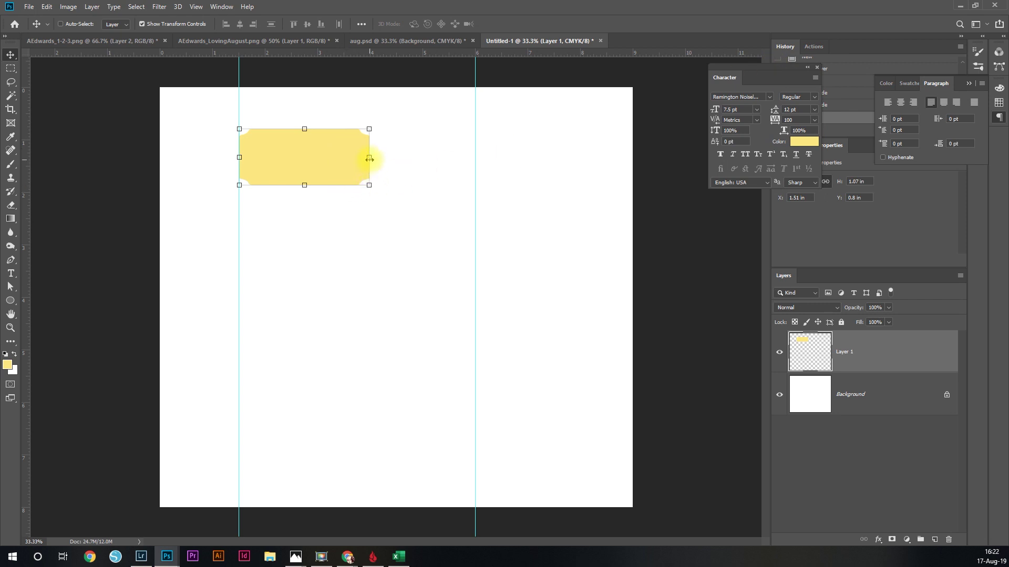
pyautogui.moveTo(369, 159); pyautogui.dragTo(678, 142)
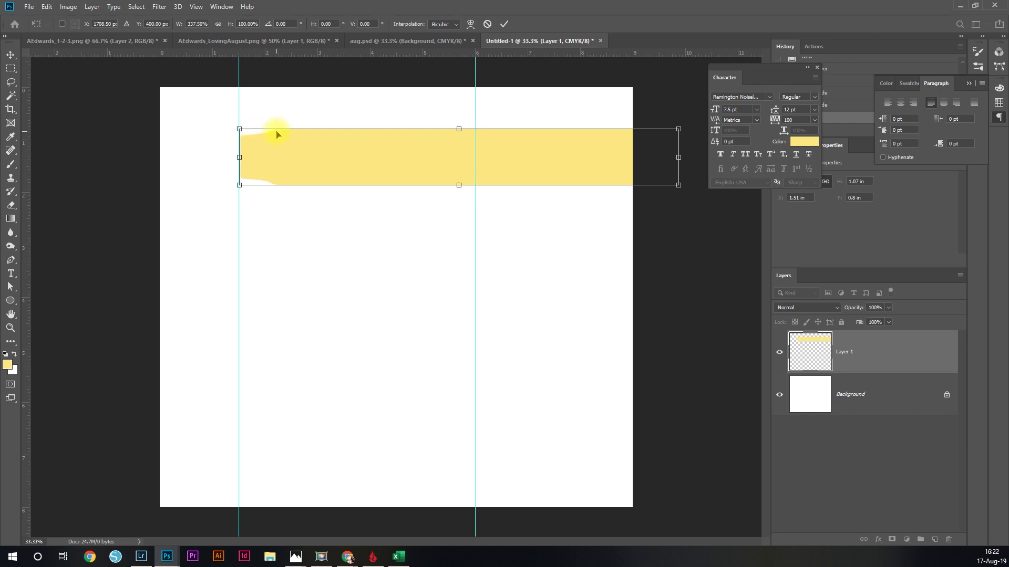
pyautogui.click(364, 41)
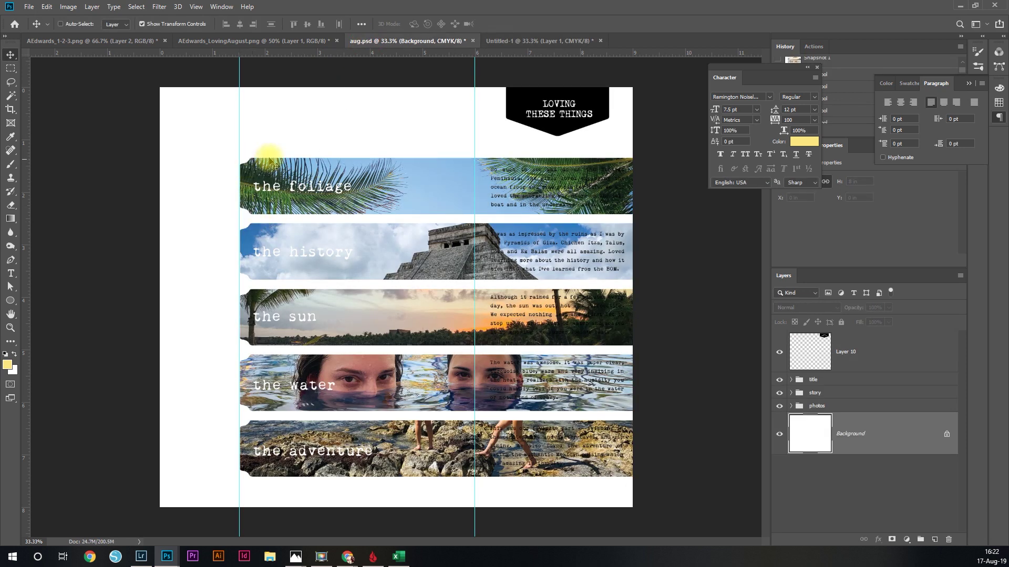
pyautogui.click(536, 40)
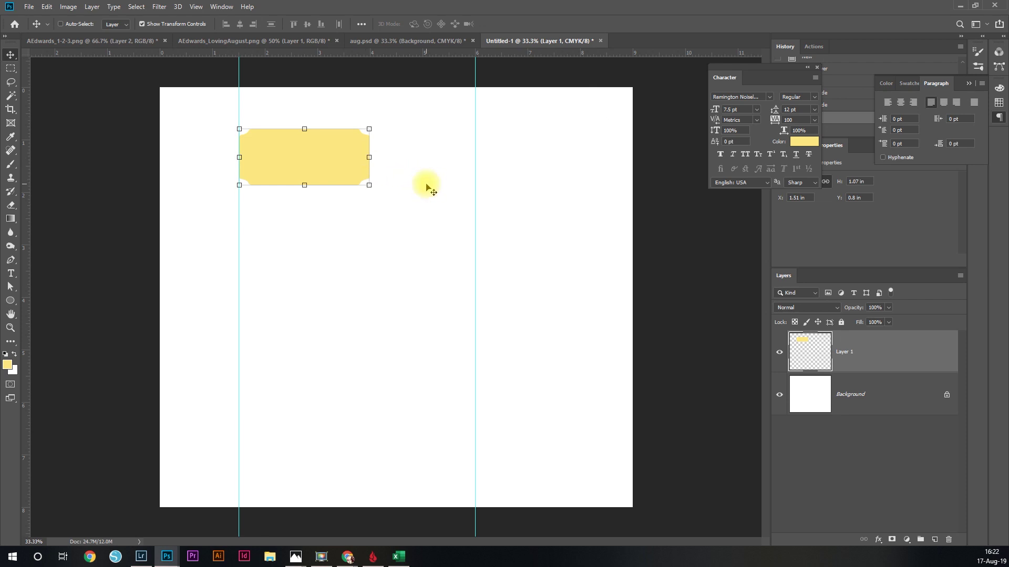
# - Try rectangular marquee selections of different widths around the label's right part and clear them
pyautogui.click(10, 68)
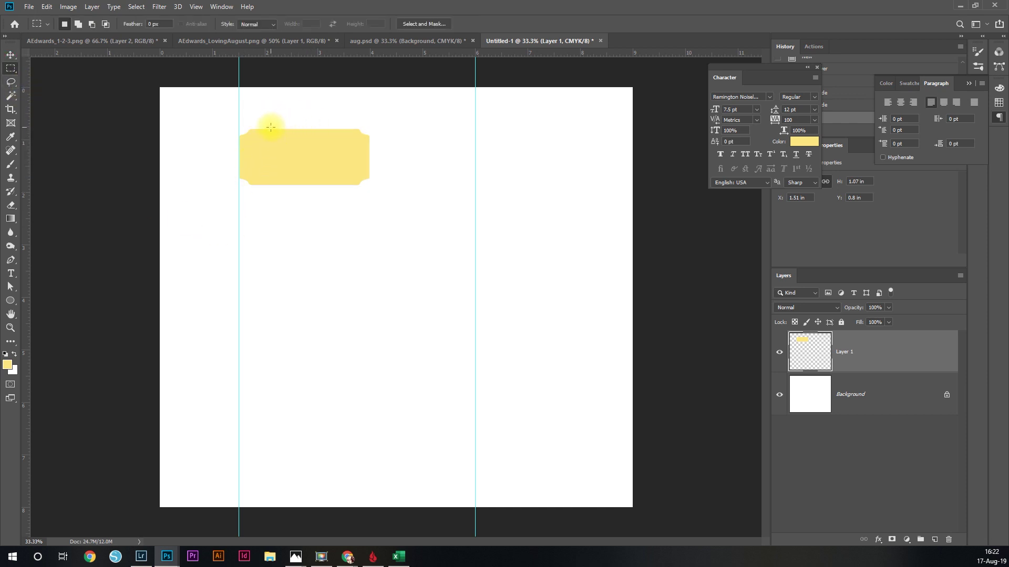
pyautogui.moveTo(270, 127); pyautogui.dragTo(353, 192)
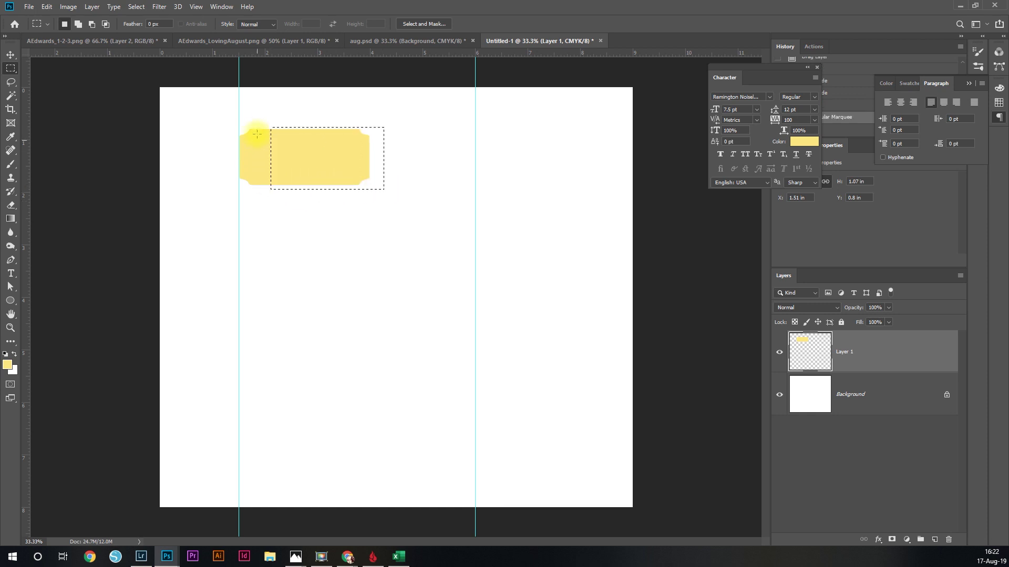
pyautogui.moveTo(327, 117); pyautogui.dragTo(402, 196)
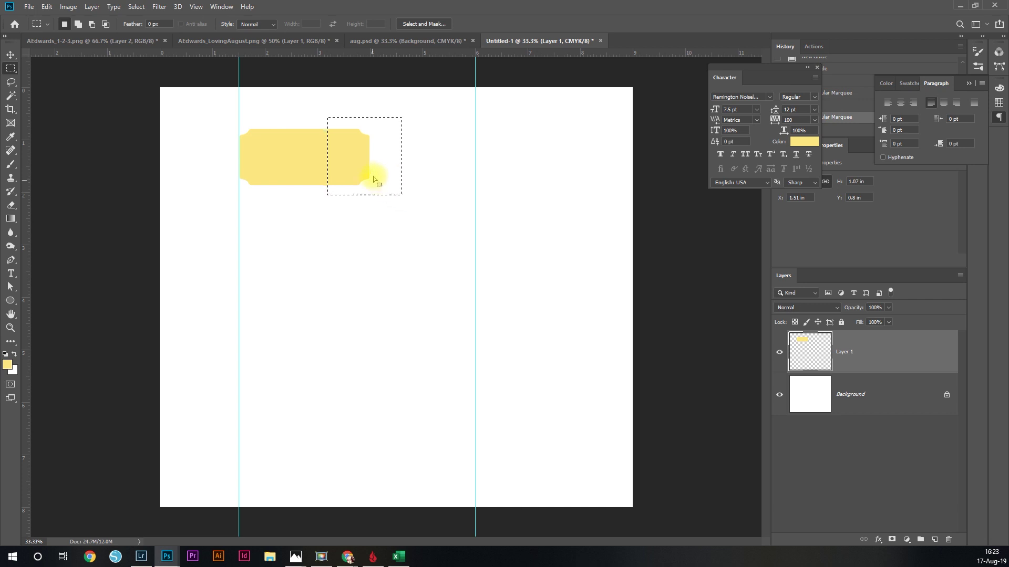
pyautogui.click(424, 171)
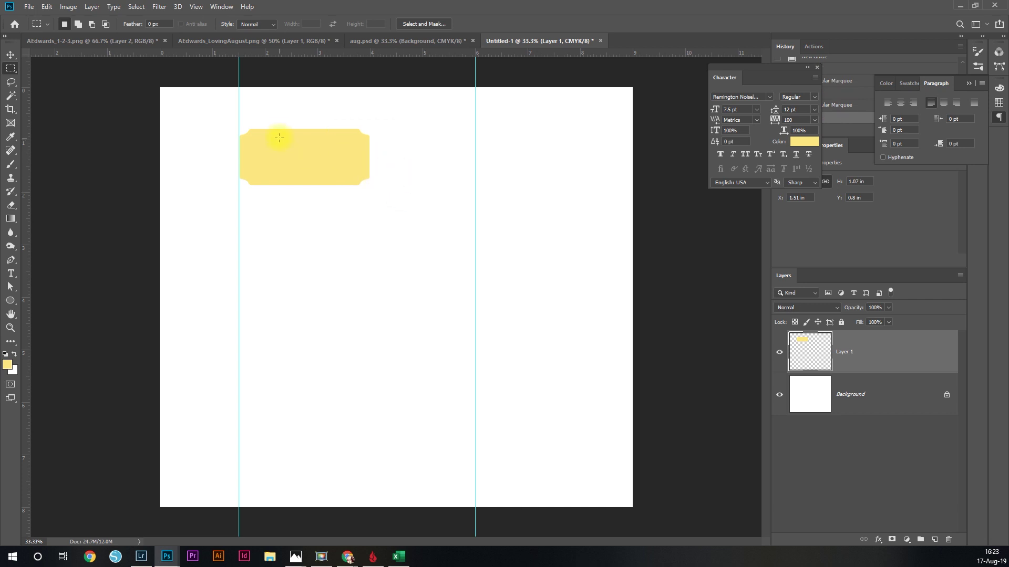
# - Try stretching the marquee-selected right part of the label, first to about 179% width only, and again proportionally to about 237%, undoing both
pyautogui.moveTo(279, 120); pyautogui.dragTo(375, 195)
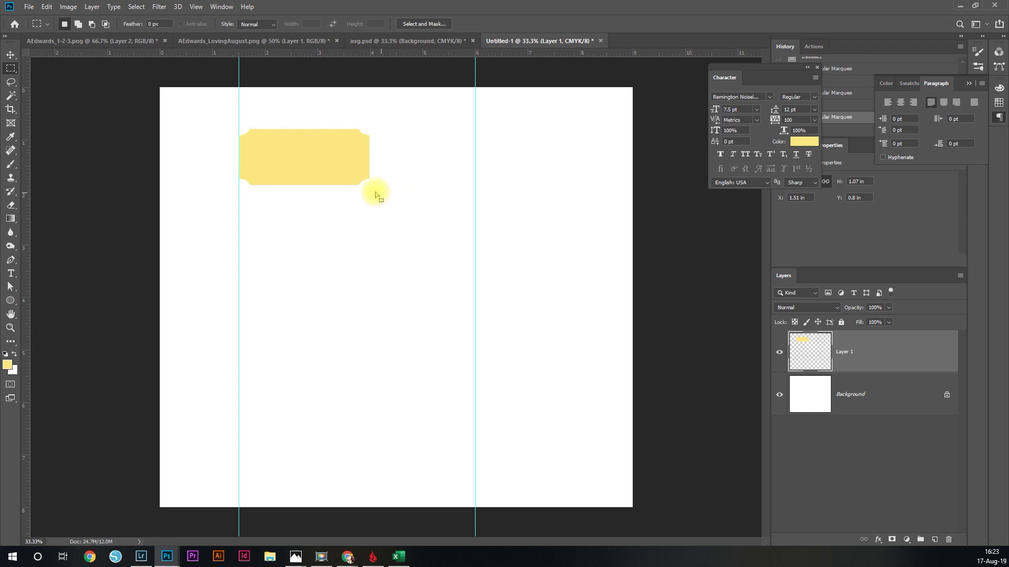
pyautogui.rightClick(331, 153)
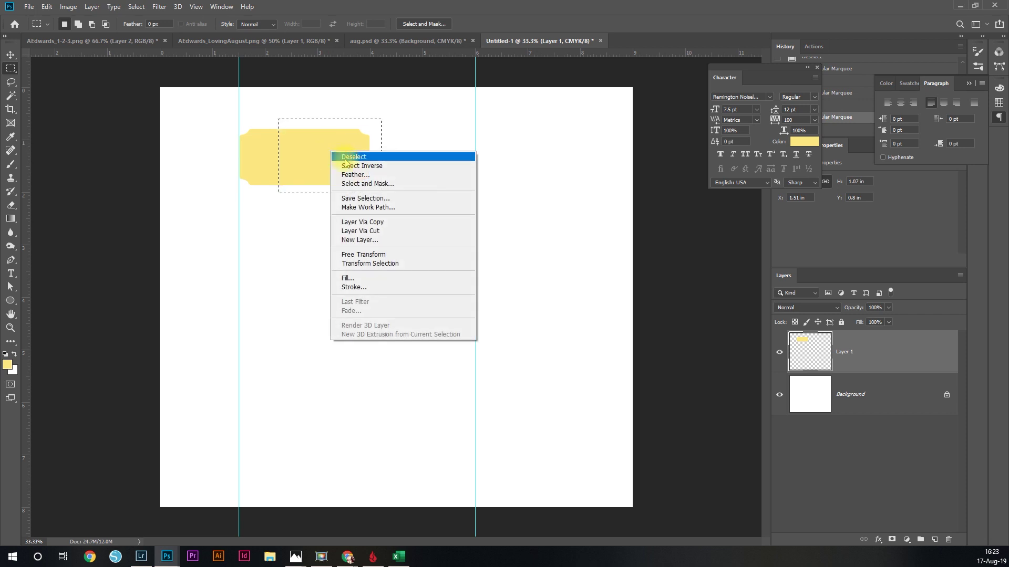
pyautogui.click(407, 254)
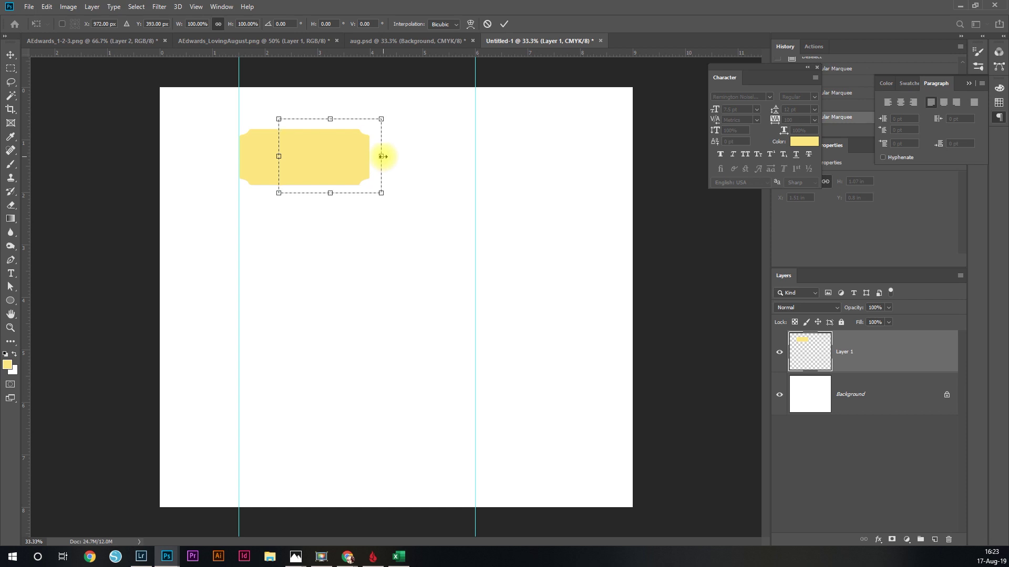
pyautogui.moveTo(382, 156); pyautogui.dragTo(464, 155)
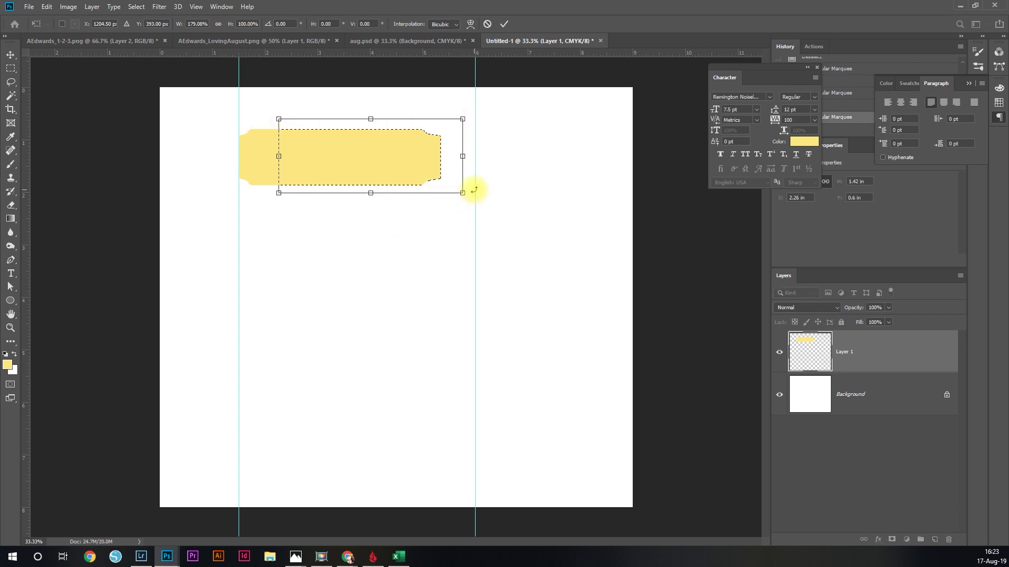
pyautogui.hotkey('ctrl', 'z')
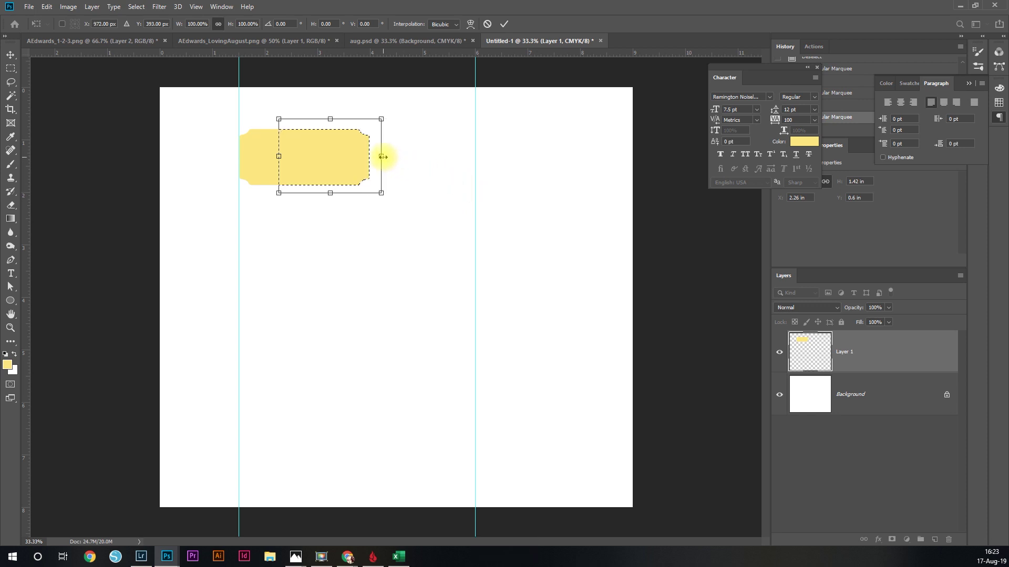
pyautogui.moveTo(383, 156); pyautogui.dragTo(523, 154)
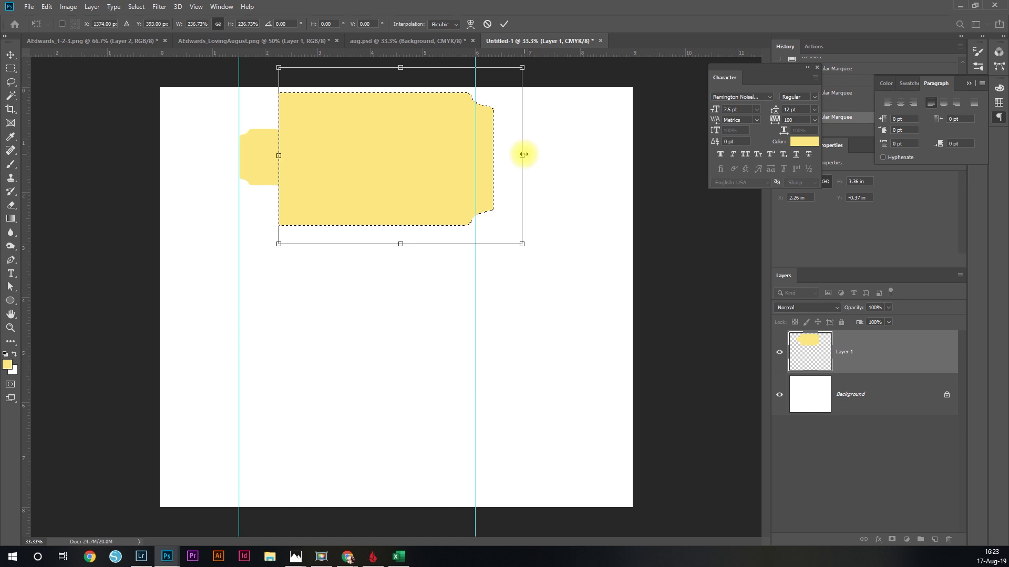
pyautogui.hotkey('ctrl', 'z')
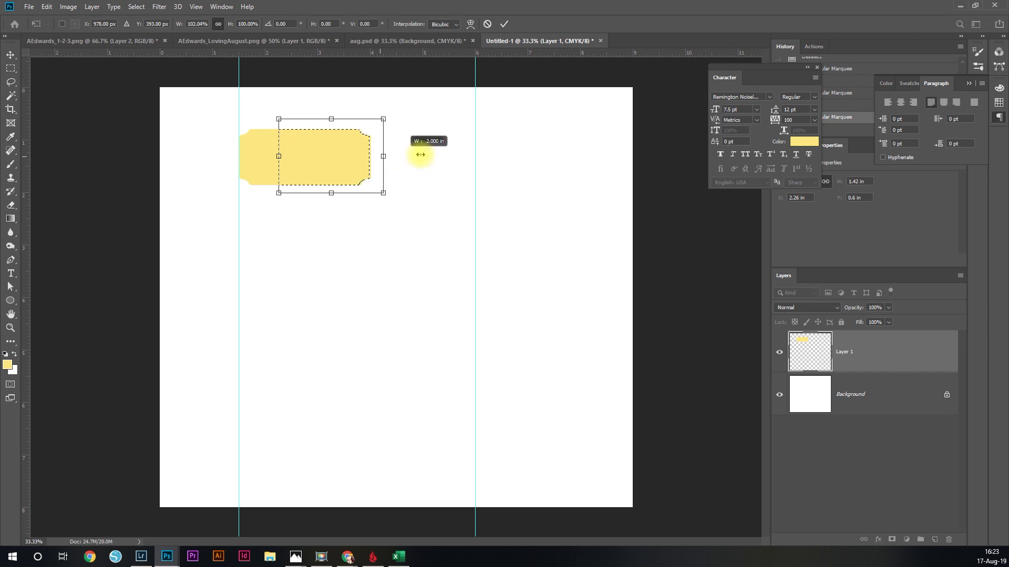
# - Try stretching only the selected part's width to about 439% past the page's right edge, and undo the transform
pyautogui.moveTo(420, 155); pyautogui.dragTo(729, 180)
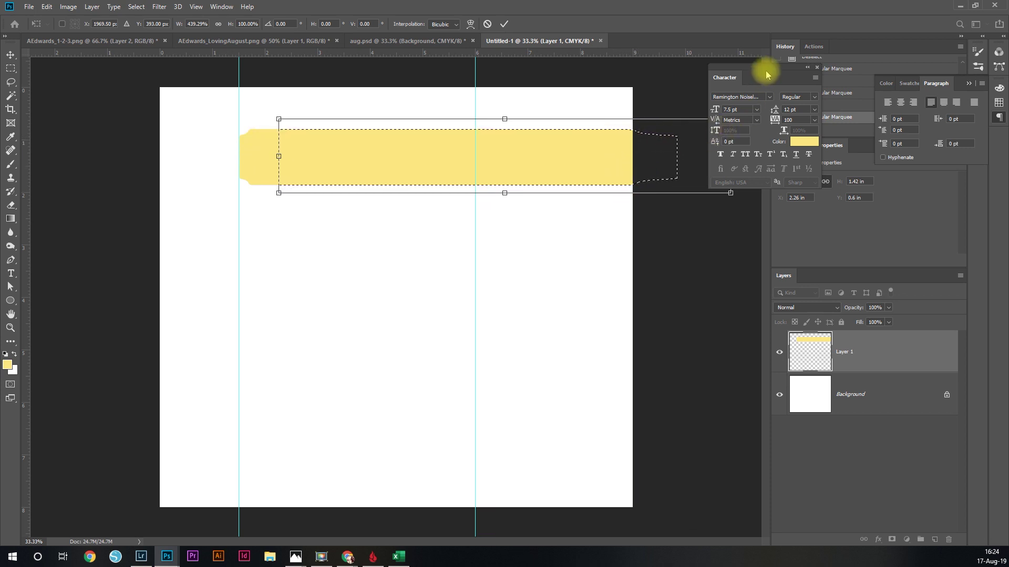
pyautogui.moveTo(766, 71); pyautogui.dragTo(827, 89)
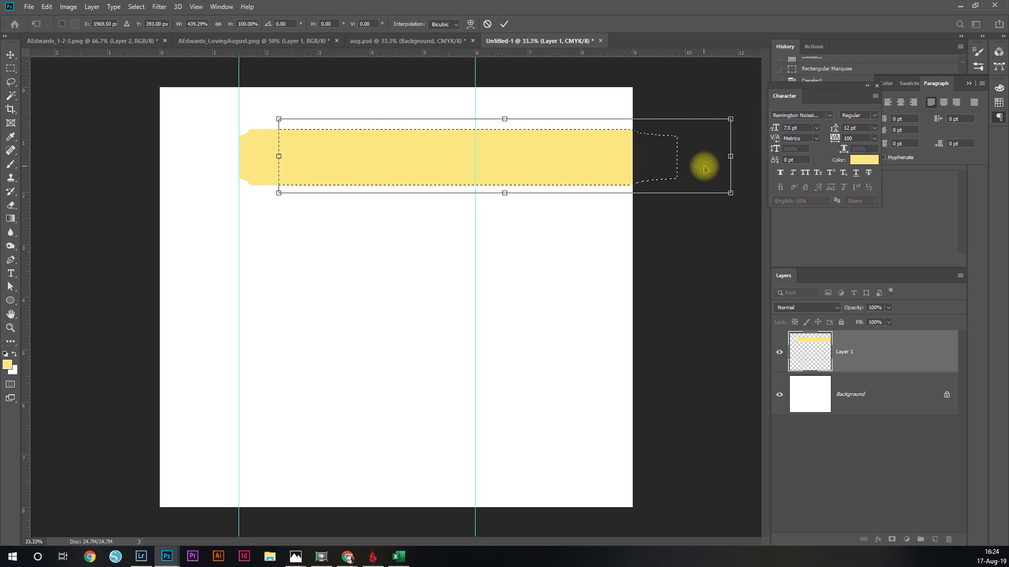
pyautogui.press('Escape')
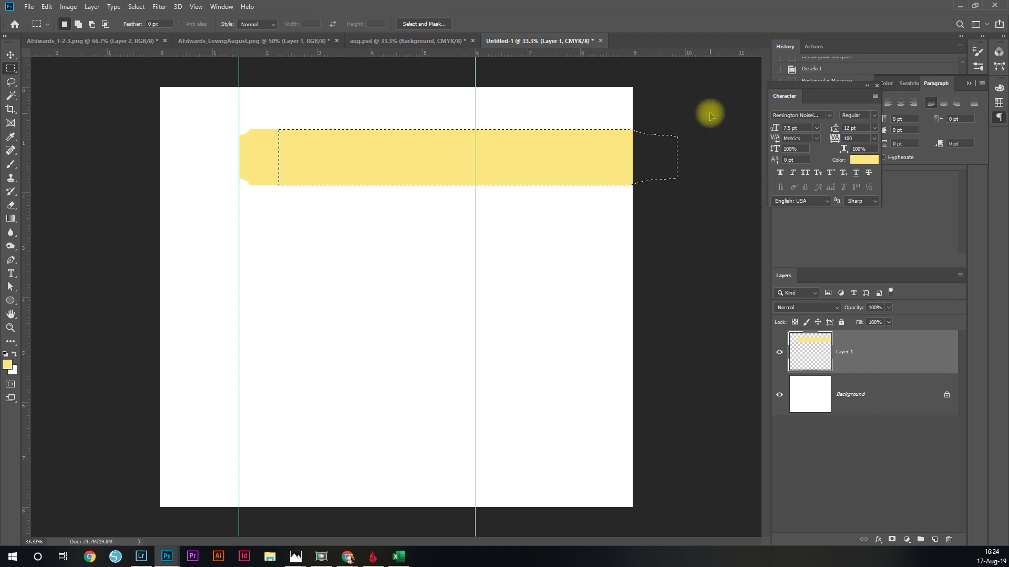
pyautogui.hotkey('ctrl', 'z')
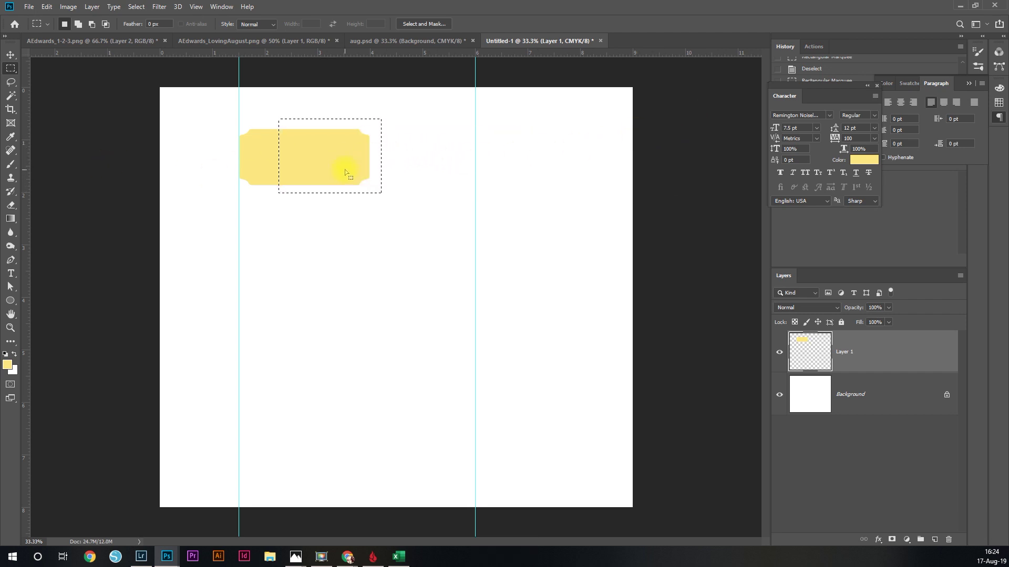
# - Select the label except its left end with a rectangular marquee, stretch it to about 464% width at 100% height past the page edge, and deselect
pyautogui.moveTo(279, 124); pyautogui.dragTo(381, 191)
pyautogui.rightClick(330, 164)
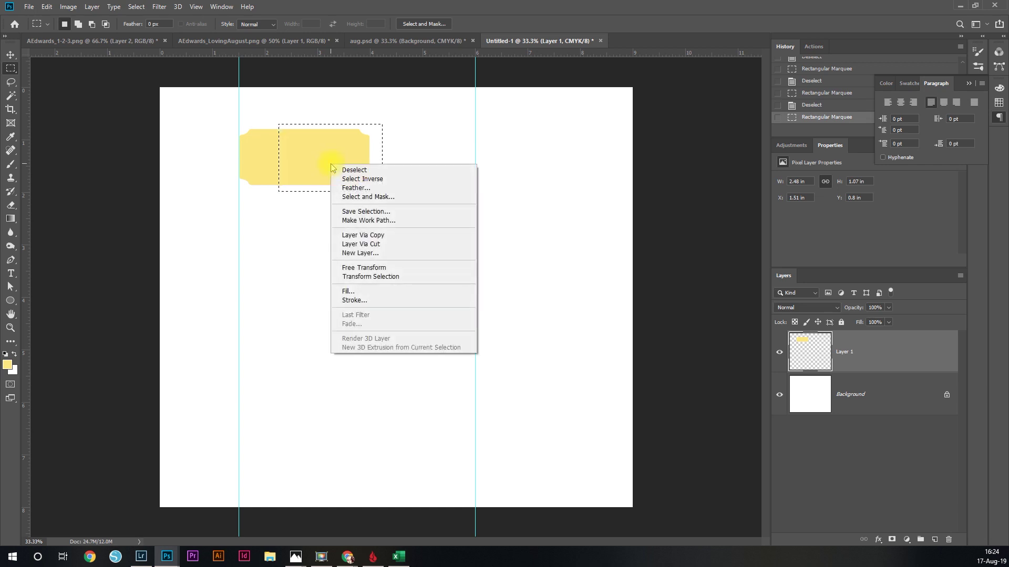
pyautogui.click(405, 268)
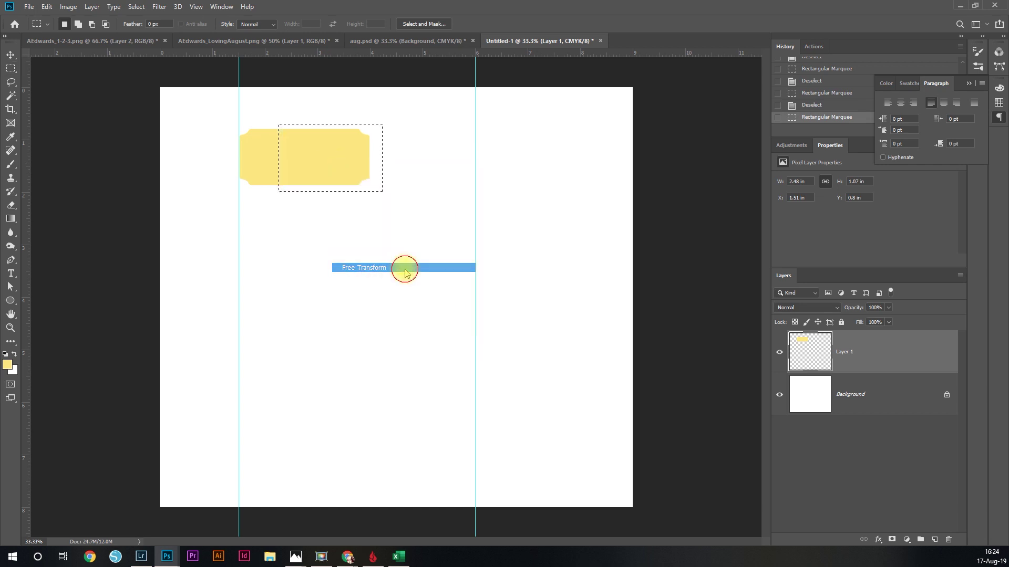
pyautogui.moveTo(381, 159); pyautogui.dragTo(759, 163)
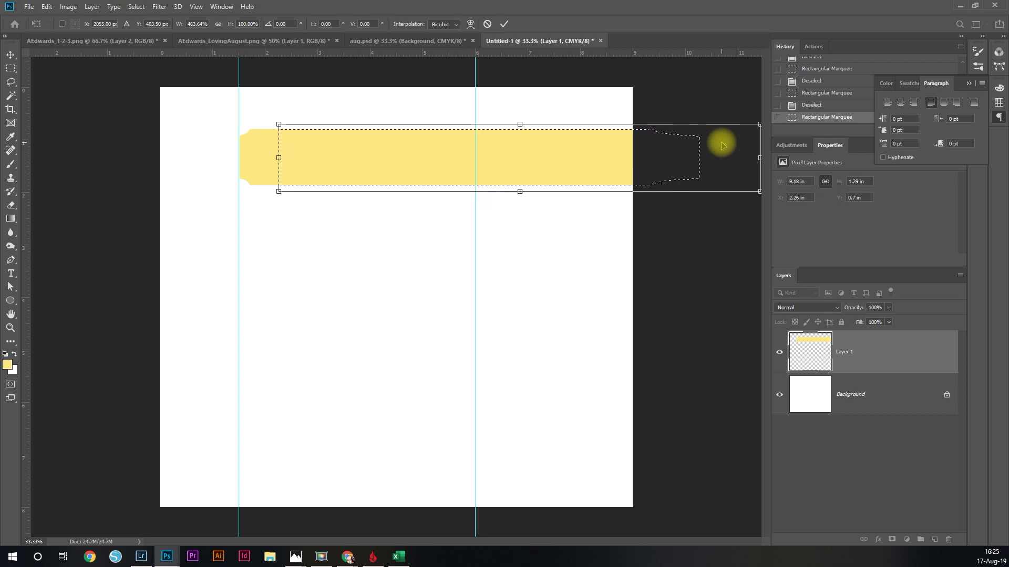
pyautogui.press('Return')
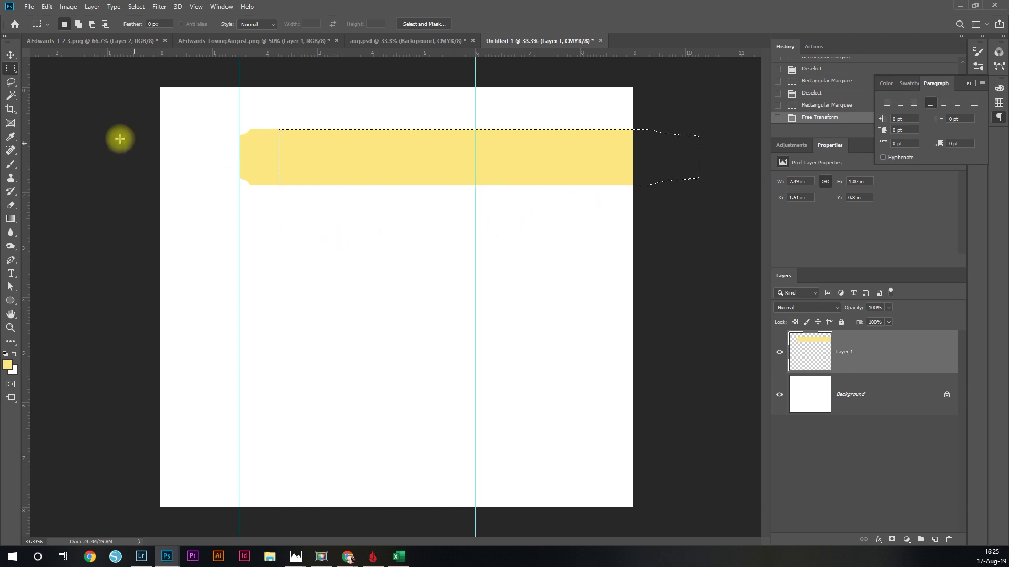
pyautogui.click(700, 235)
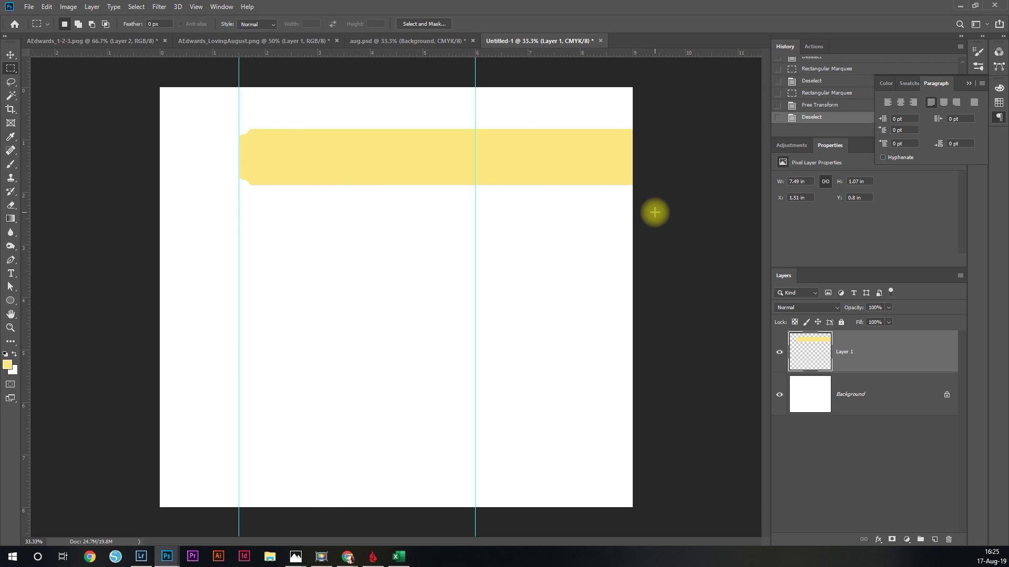
pyautogui.click(63, 40)
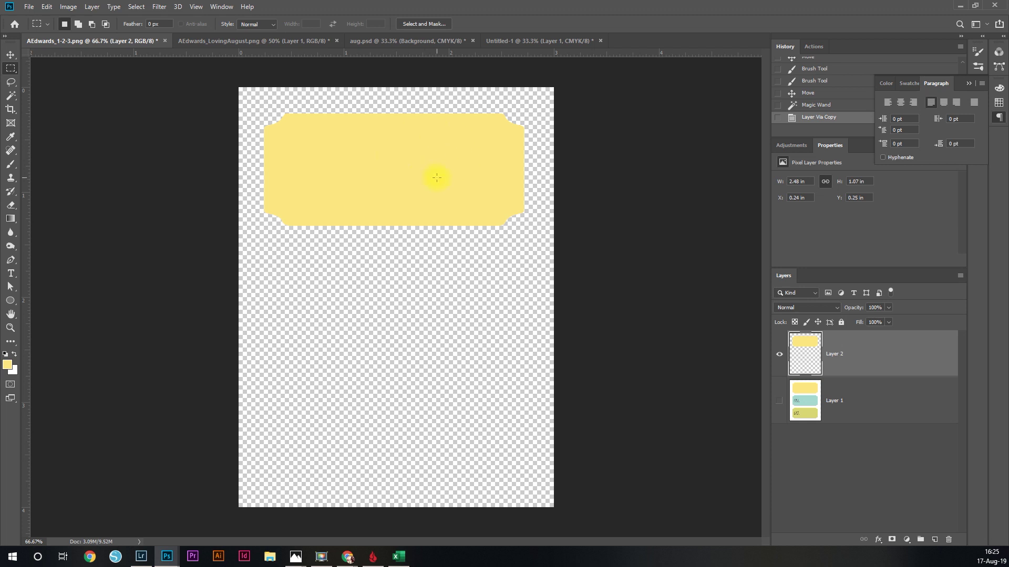
pyautogui.click(539, 40)
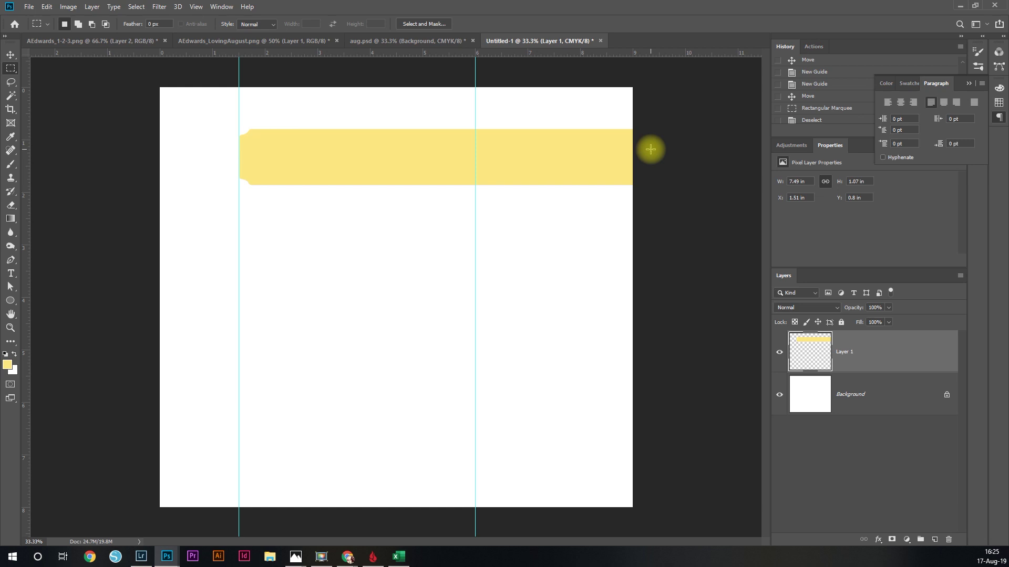
# - Duplicate the yellow strip four times down the page, placing the lowest copy at about X 1.51 in, Y 6.5 in
pyautogui.click(12, 58)
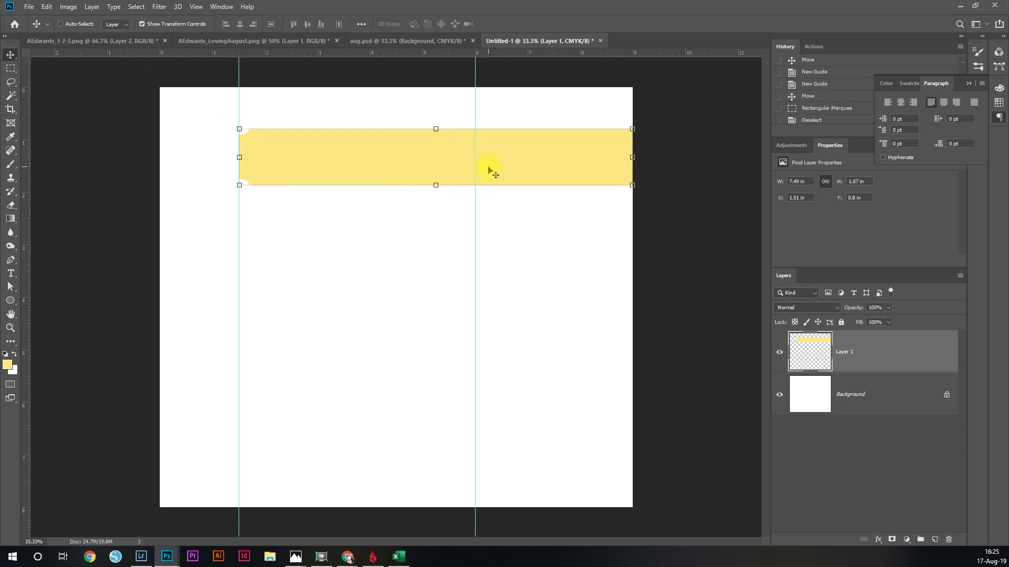
pyautogui.moveTo(488, 165); pyautogui.dragTo(488, 162)
pyautogui.moveTo(488, 155); pyautogui.dragTo(505, 411)
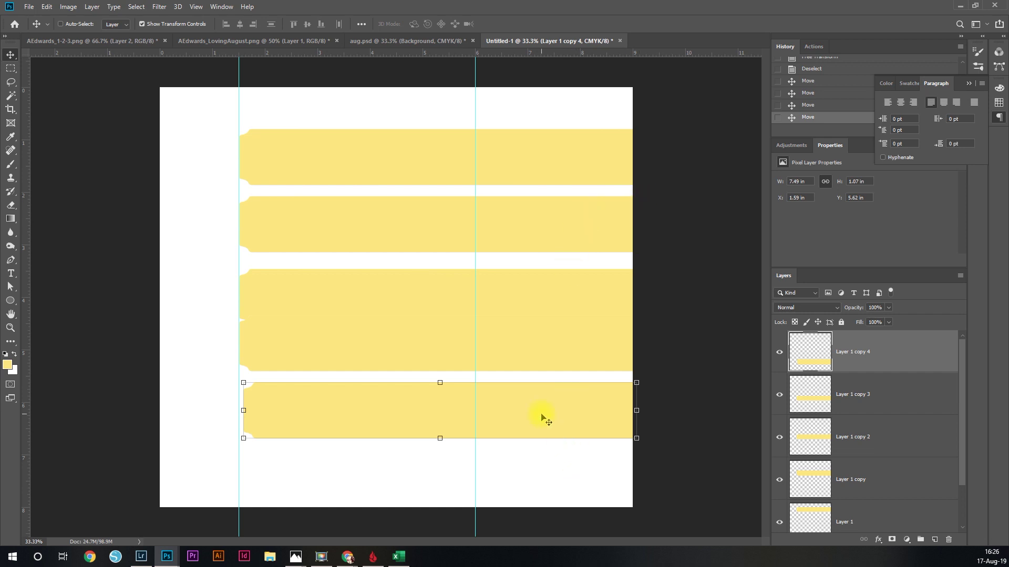
pyautogui.moveTo(541, 415); pyautogui.dragTo(535, 453)
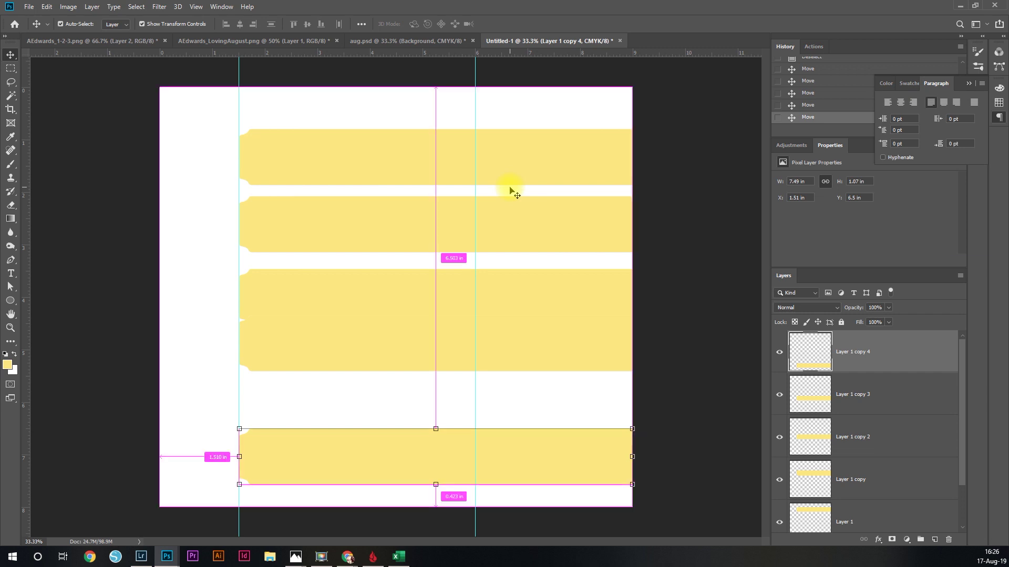
# - Move the topmost strip down to Y 1 in and distribute all five strip layers by their vertical centers
pyautogui.keyDown('ctrl'); pyautogui.click(513, 164); pyautogui.keyUp('ctrl')
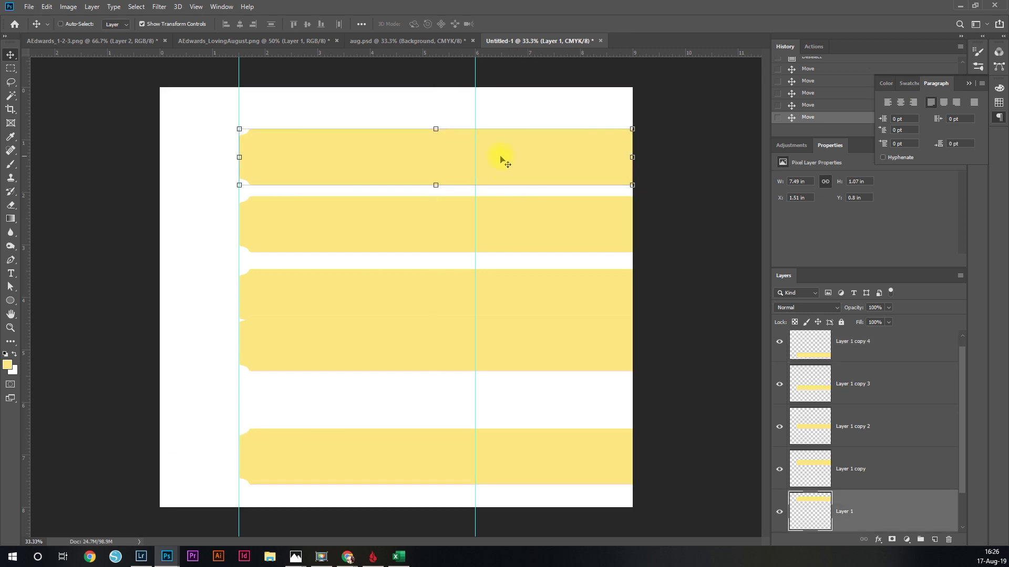
pyautogui.moveTo(523, 157); pyautogui.dragTo(522, 170)
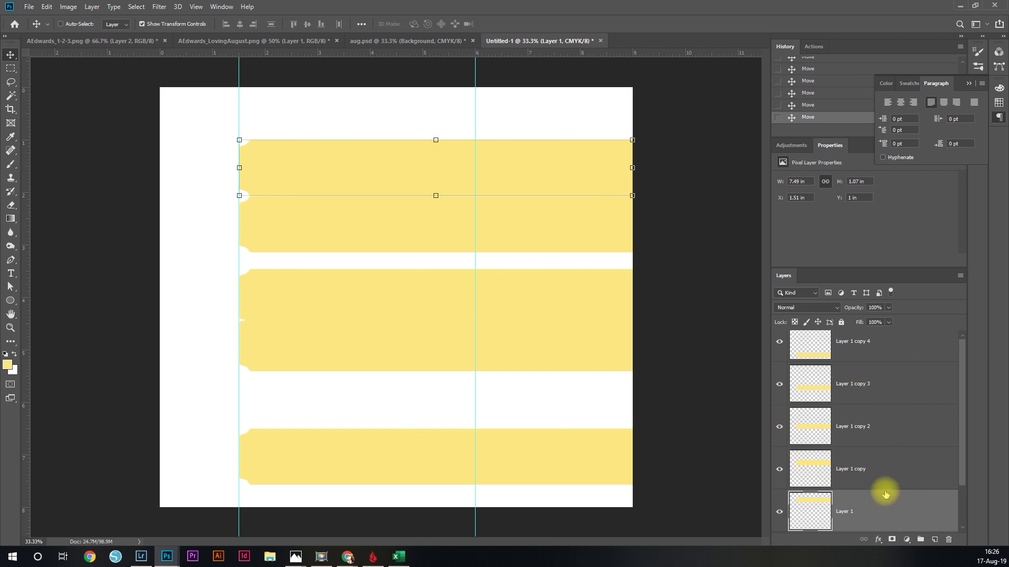
pyautogui.scroll(1, 886, 491)
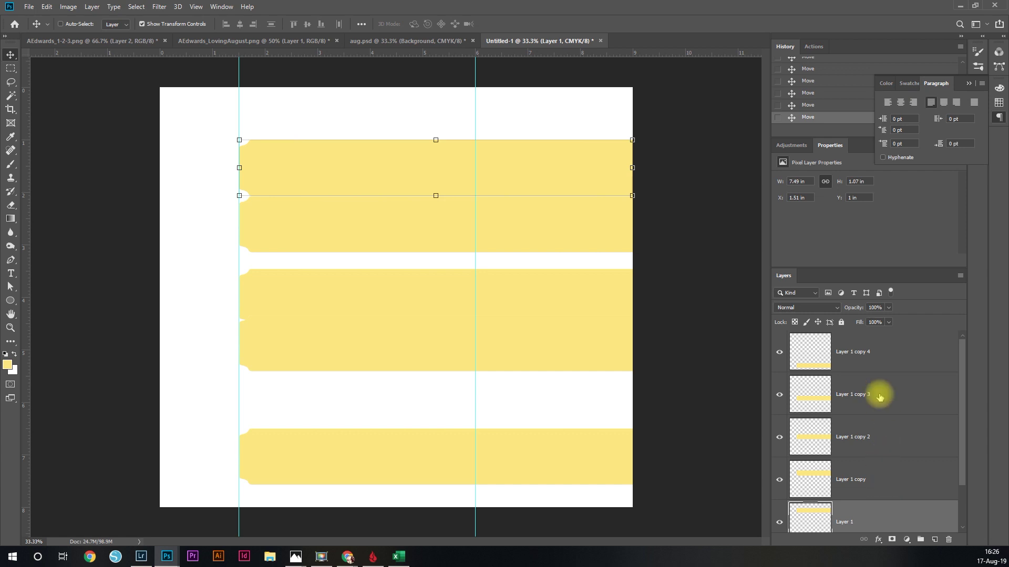
pyautogui.keyDown('shift'); pyautogui.click(875, 353); pyautogui.keyUp('shift')
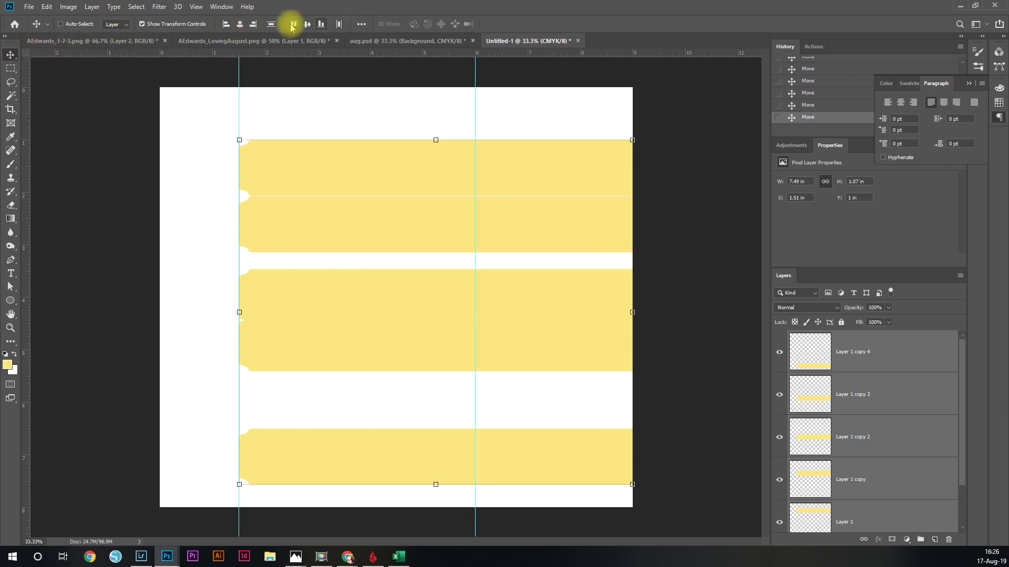
pyautogui.click(362, 25)
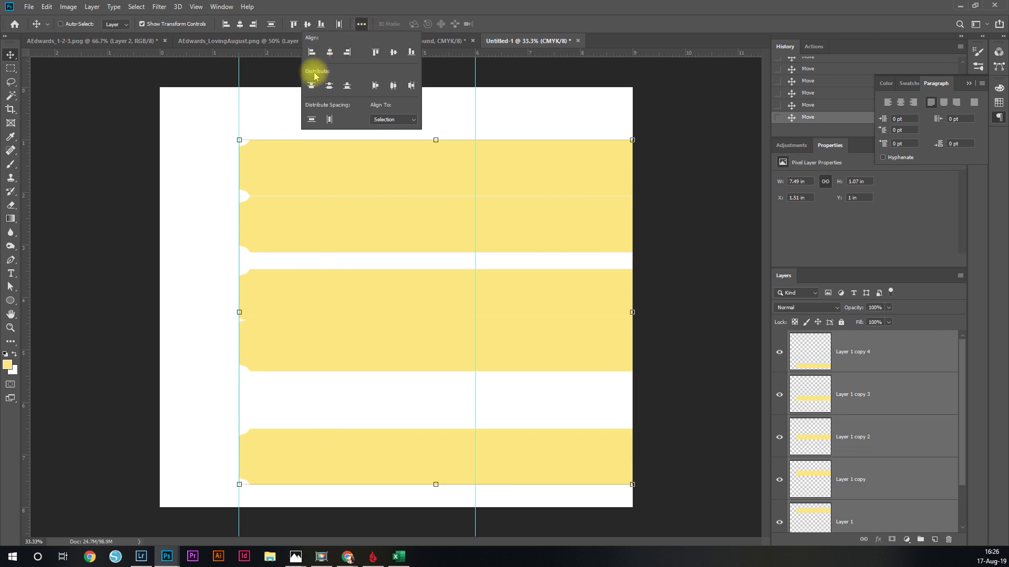
pyautogui.click(331, 87)
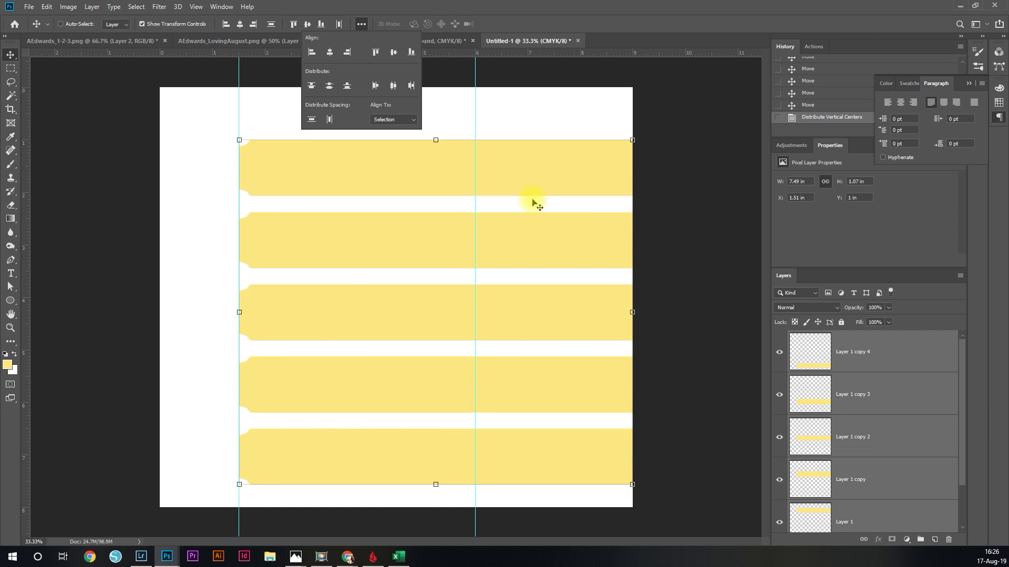
pyautogui.click(604, 84)
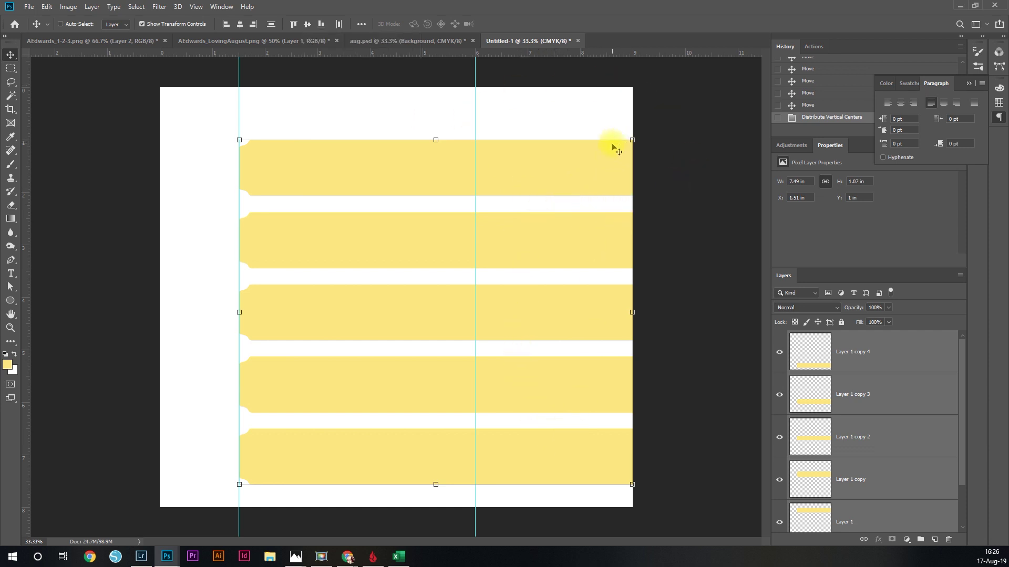
# - Select only the topmost strip on Layer 1 and move it straight down to about Y 1.31 in
pyautogui.click(694, 395)
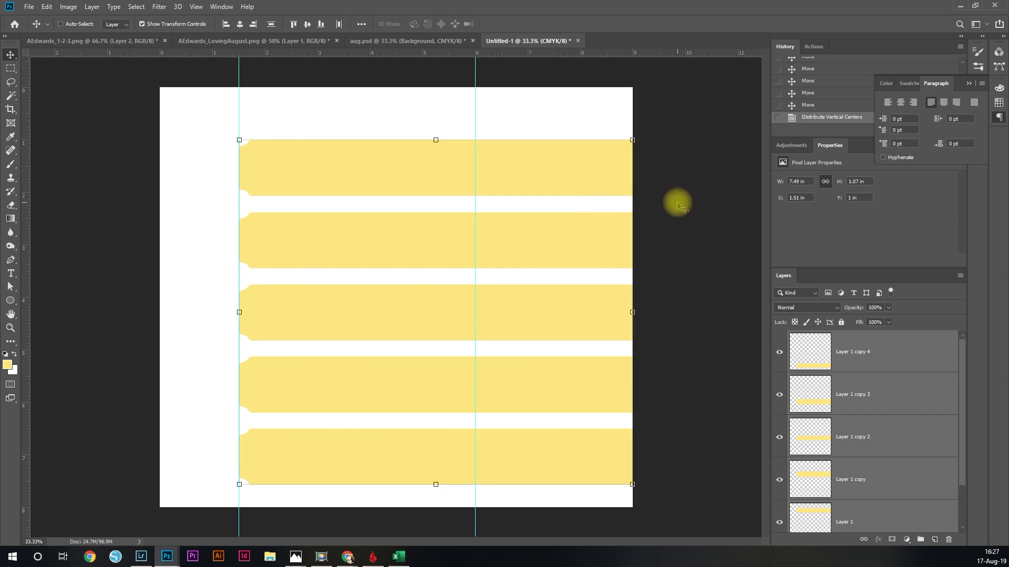
pyautogui.press('ctrl')
pyautogui.hotkey('ctrl', 'd')
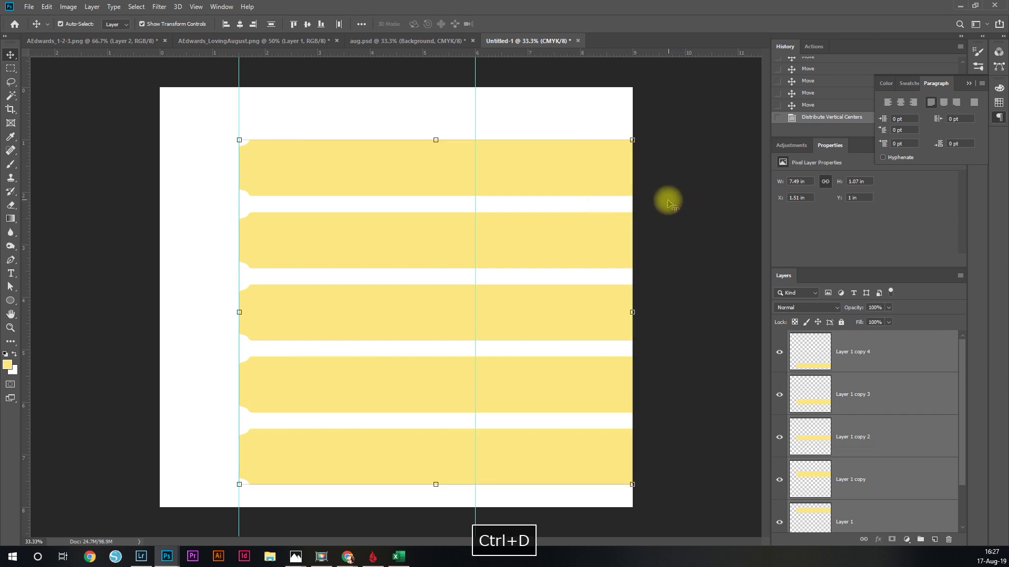
pyautogui.click(855, 347)
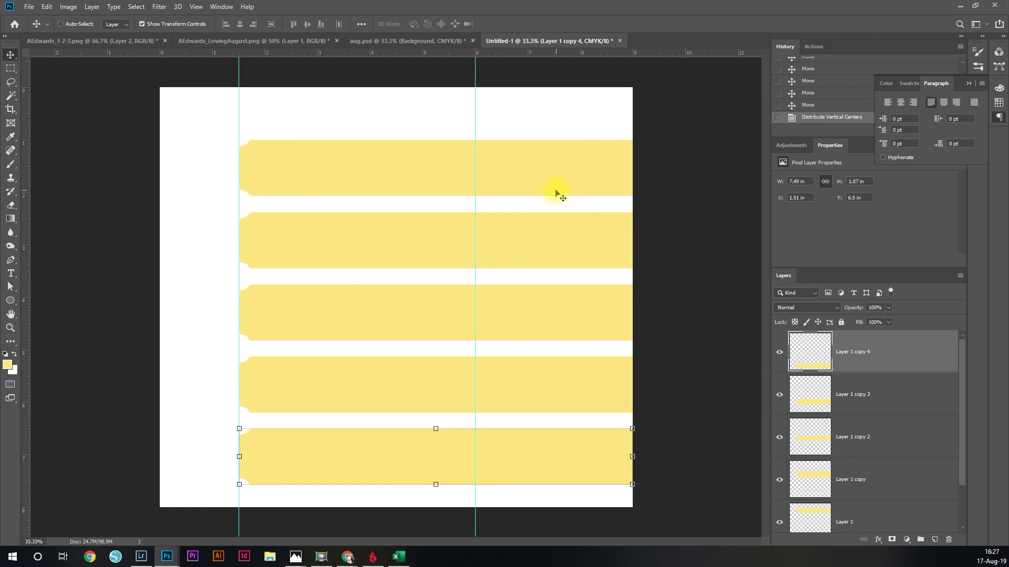
pyautogui.scroll(-1, 848, 369)
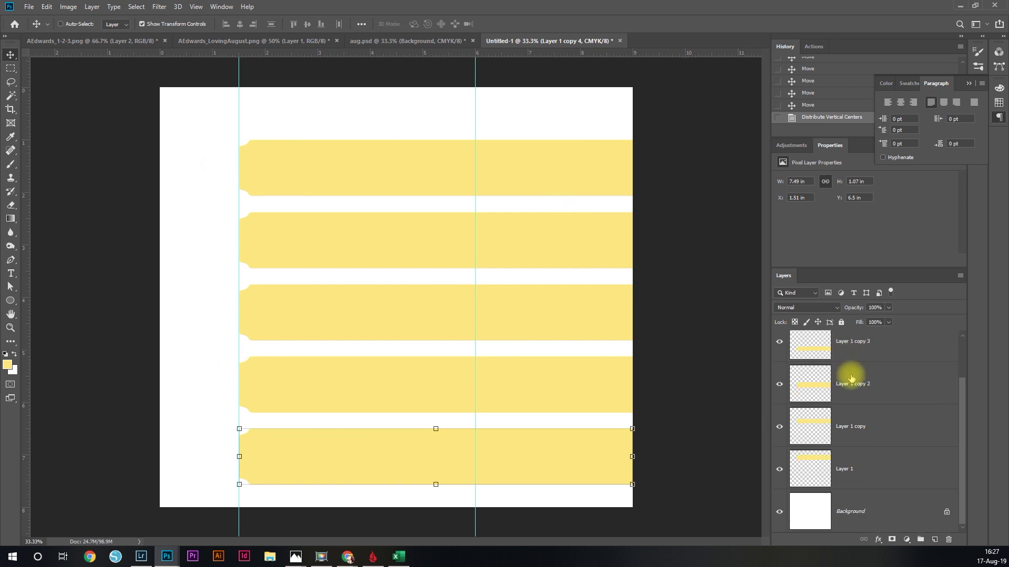
pyautogui.click(867, 467)
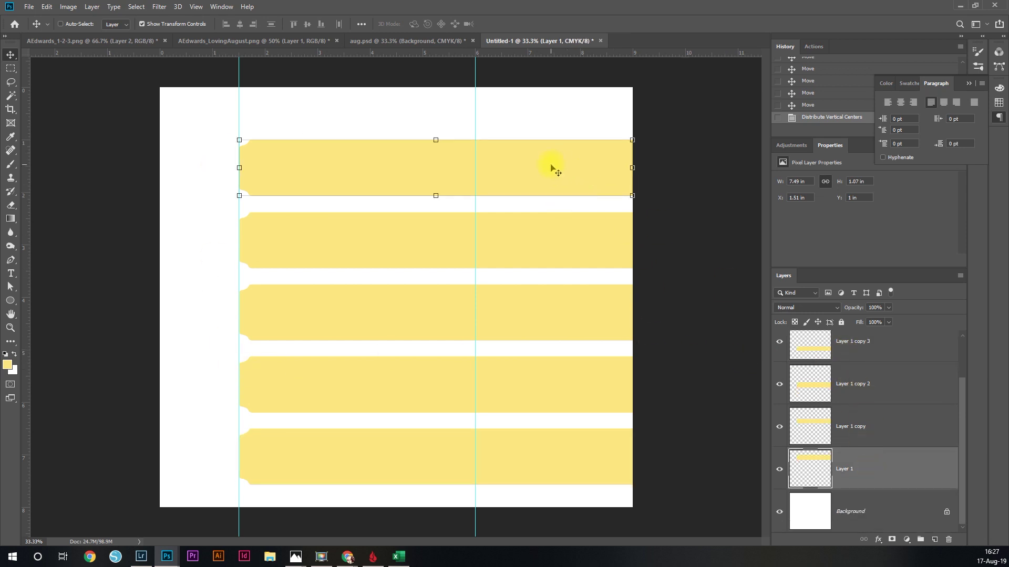
pyautogui.moveTo(551, 166); pyautogui.dragTo(552, 184)
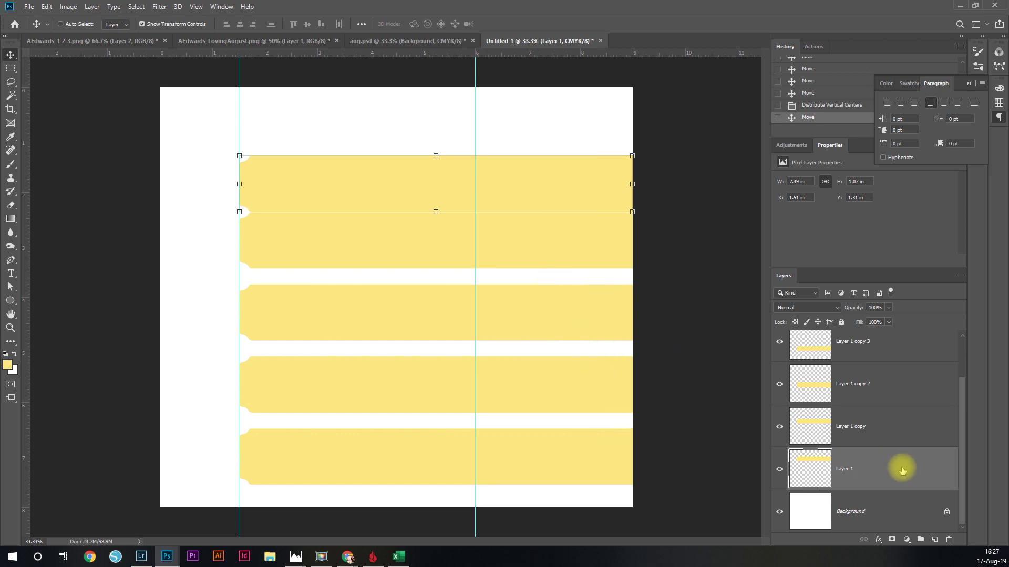
# - Select all five strip layers, from Layer 1 to Layer 1 copy 4, and distribute their vertical centers evenly
pyautogui.scroll(2, 868, 469)
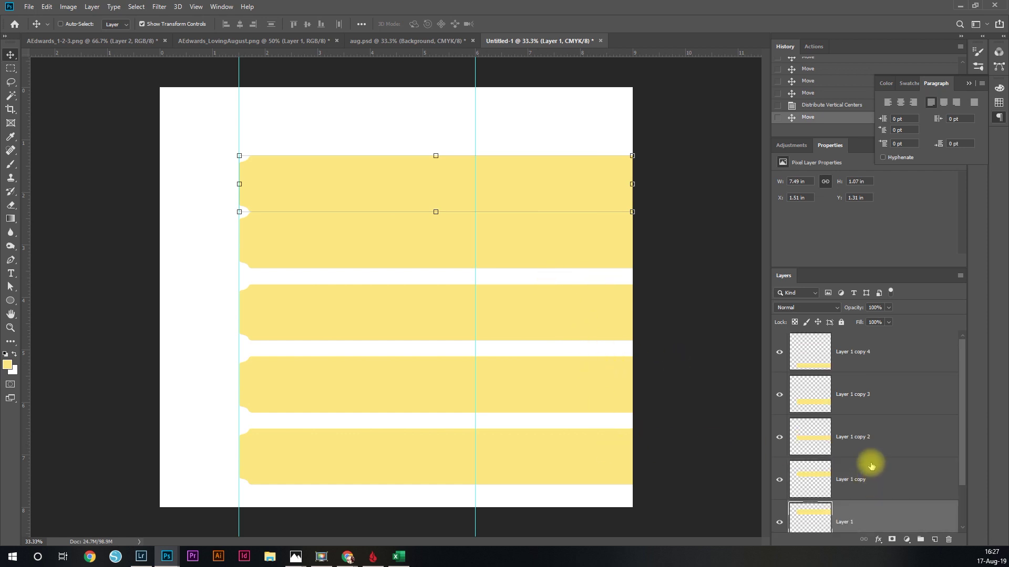
pyautogui.click(869, 355)
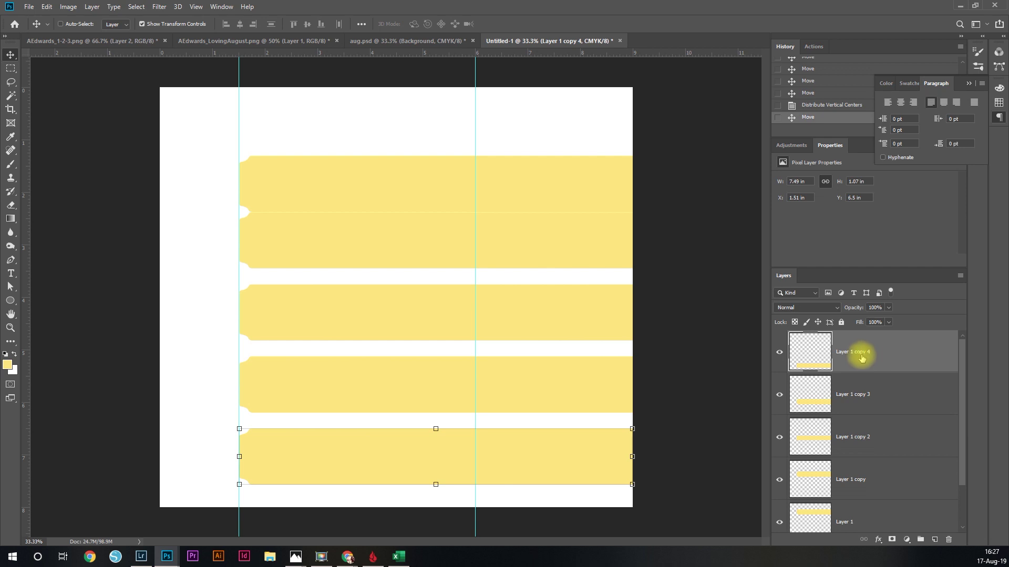
pyautogui.scroll(-2, 862, 356)
pyautogui.click(869, 470)
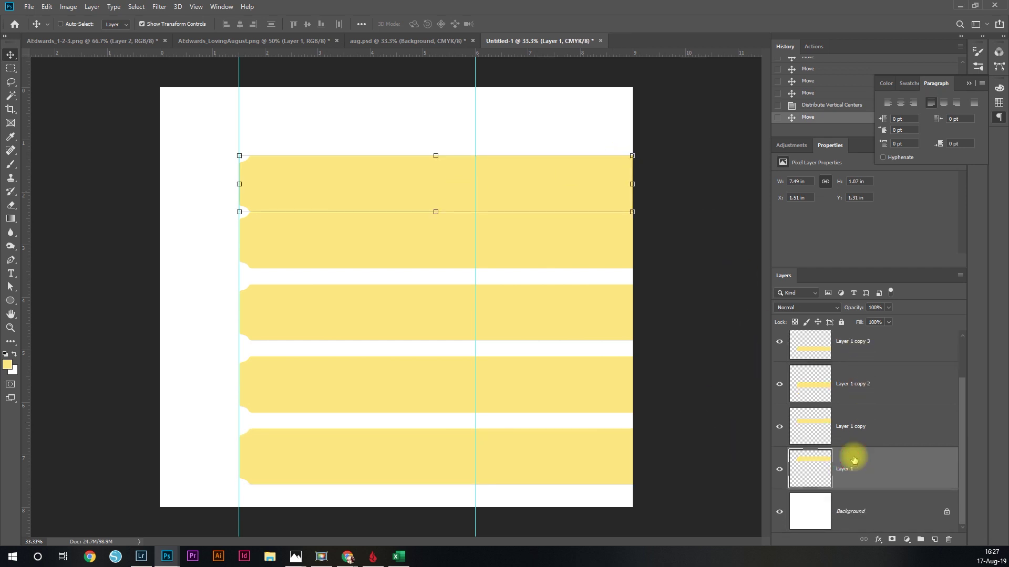
pyautogui.scroll(2, 856, 431)
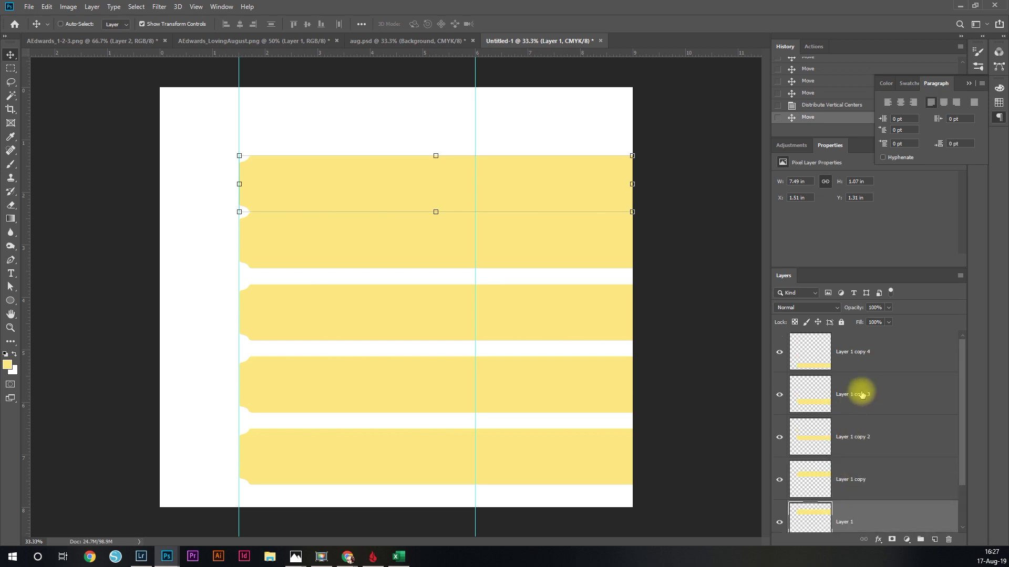
pyautogui.keyDown('shift'); pyautogui.click(871, 350); pyautogui.keyUp('shift')
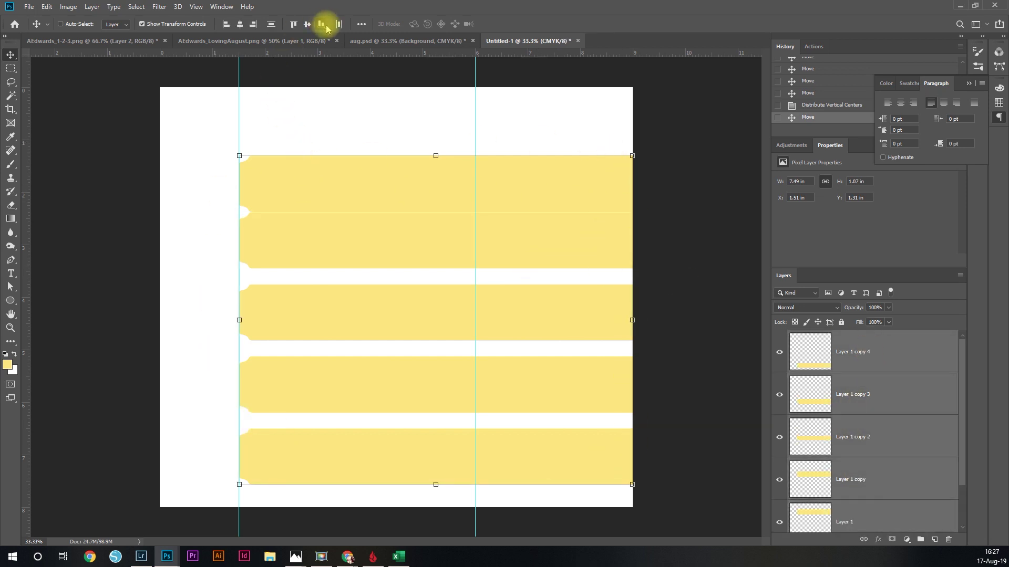
pyautogui.click(361, 25)
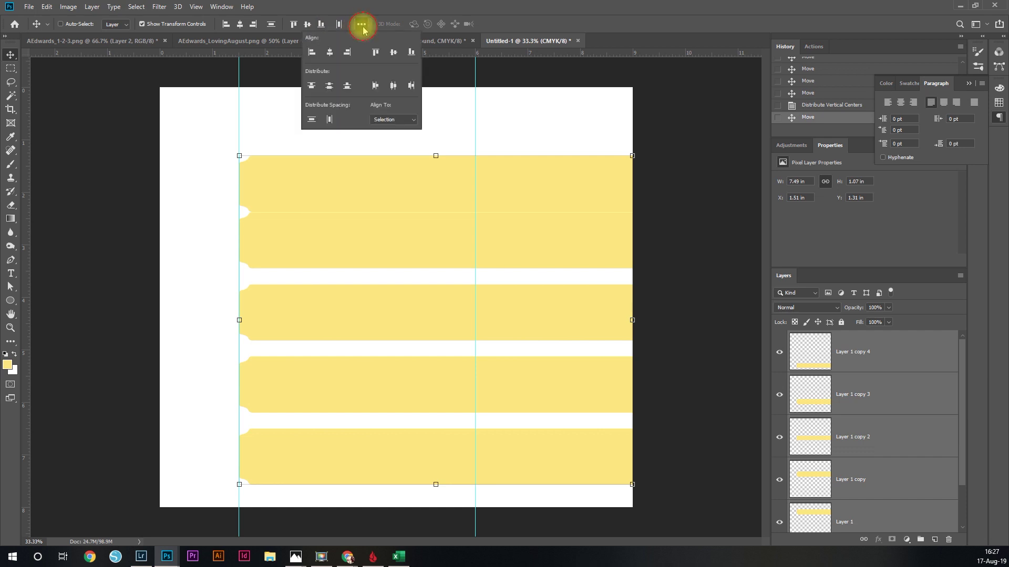
pyautogui.click(331, 87)
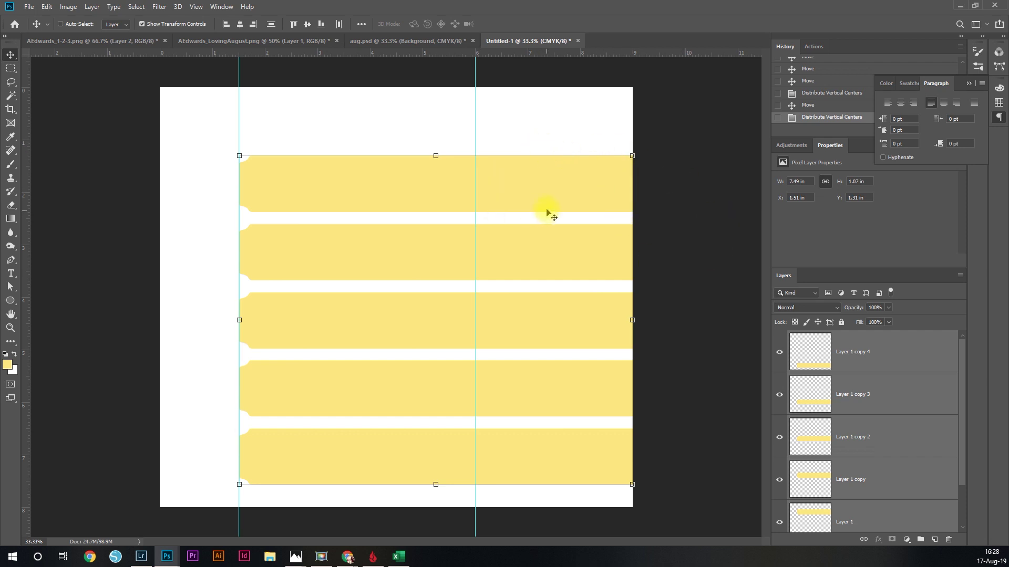
# - Select the bottom strip's layer, copy the entire 20190720_iphone-02-8.jpg photo, and return to the strip layout document
pyautogui.click(876, 360)
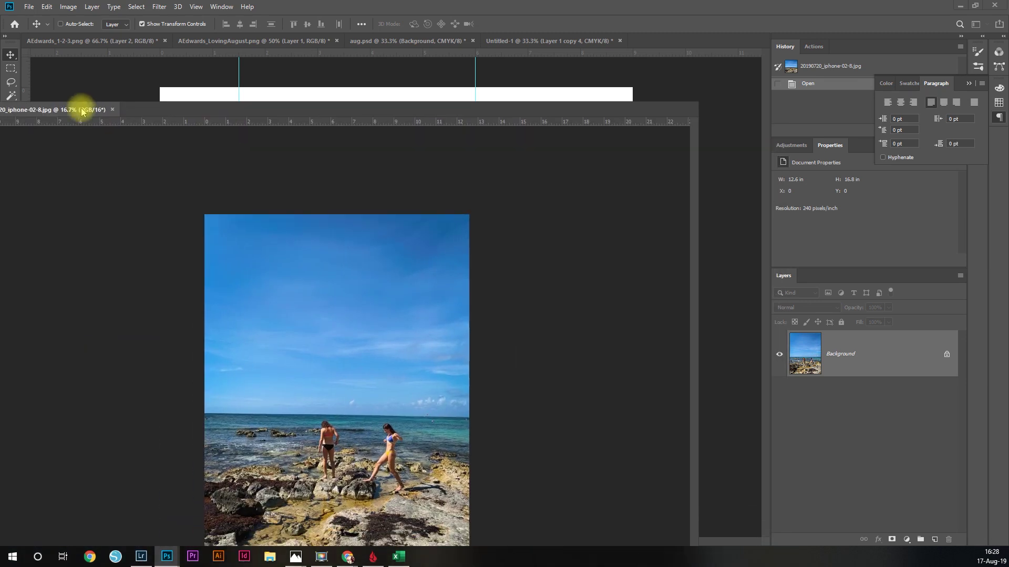
pyautogui.moveTo(79, 105); pyautogui.dragTo(127, 137)
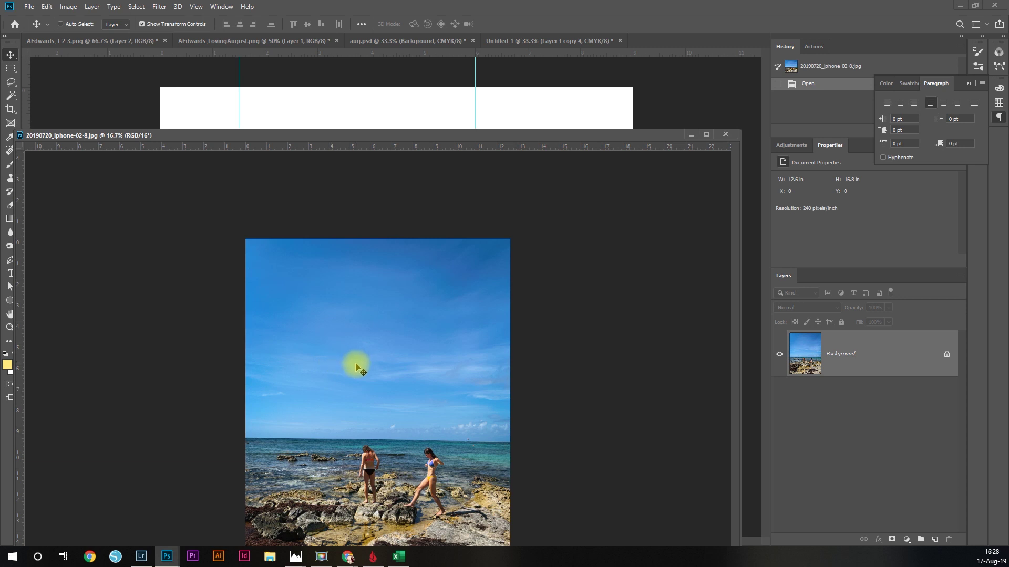
pyautogui.hotkey('ctrl', 'a')
pyautogui.hotkey('ctrl', 'c')
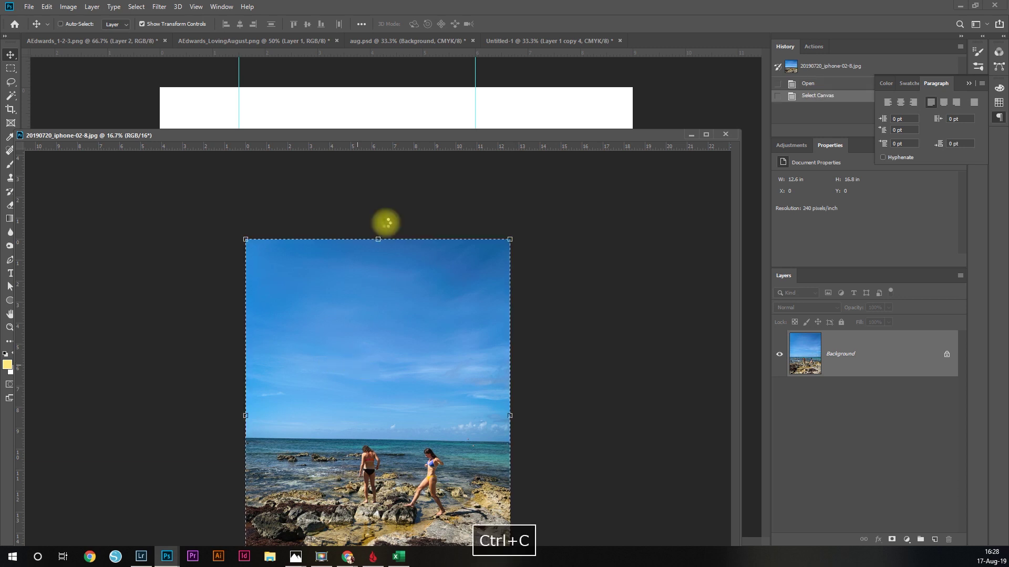
pyautogui.click(400, 111)
pyautogui.moveTo(687, 140); pyautogui.dragTo(15, 562)
pyautogui.click(452, 153)
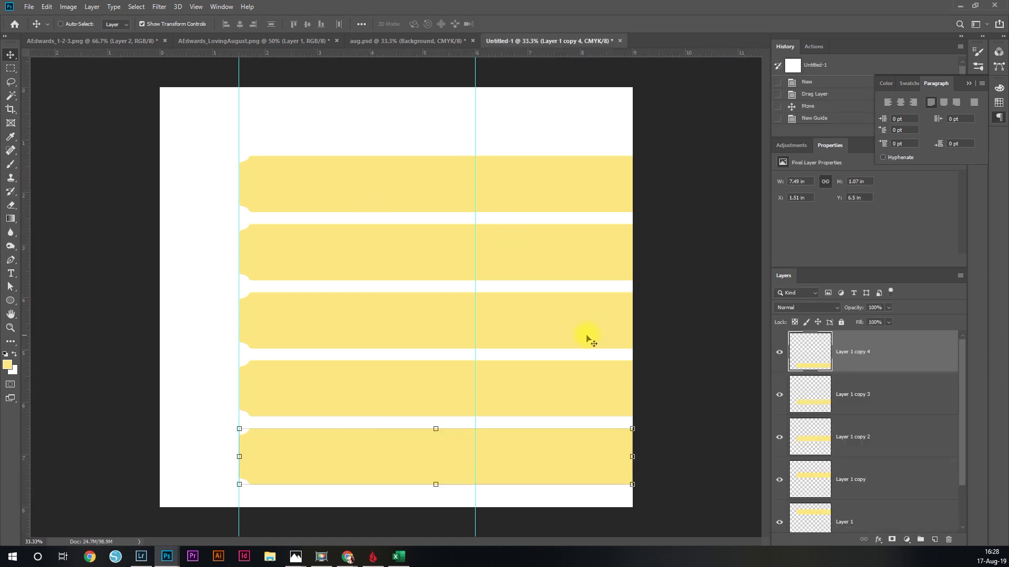
# - Paste the beach photo above Layer 1 copy 4 and clip it to the bottom strip with a clipping mask
pyautogui.hotkey('ctrl', 'v')
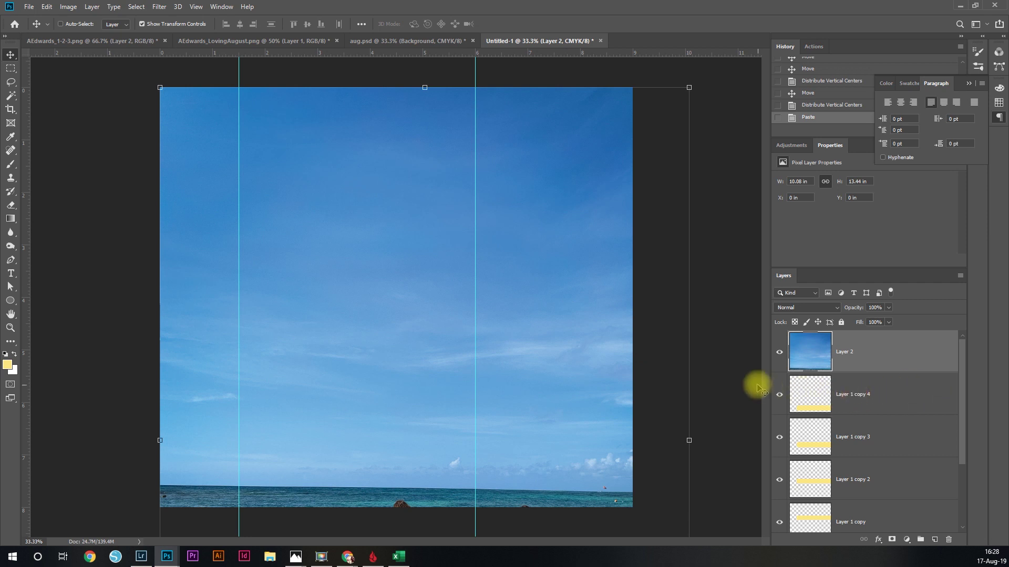
pyautogui.click(960, 276)
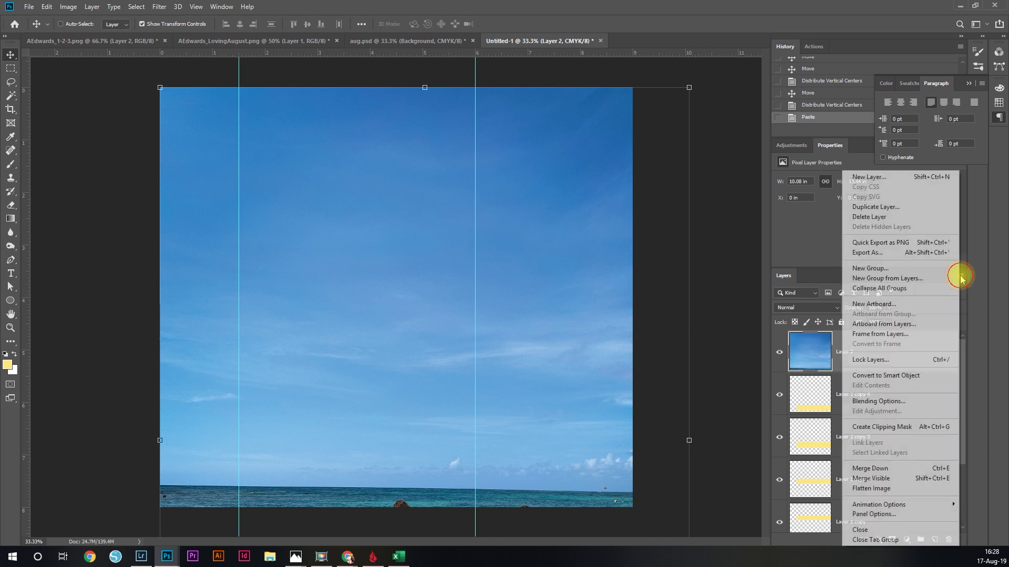
pyautogui.click(932, 427)
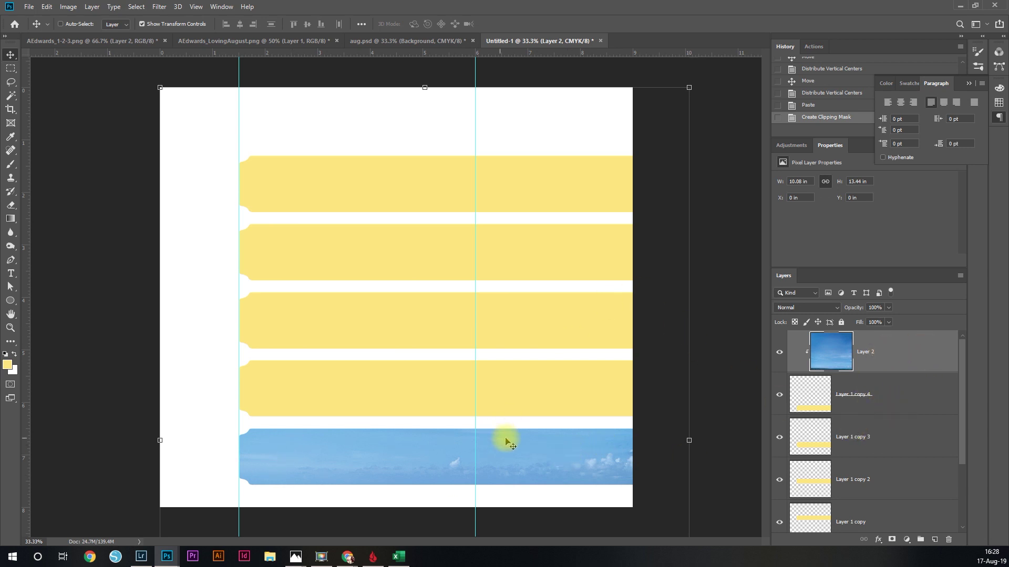
# - Move the beach photo up within the bottom strip and scale it proportionally to about 7.53 x 10.04 in, fitting the strip's width
pyautogui.moveTo(514, 446); pyautogui.dragTo(509, 293)
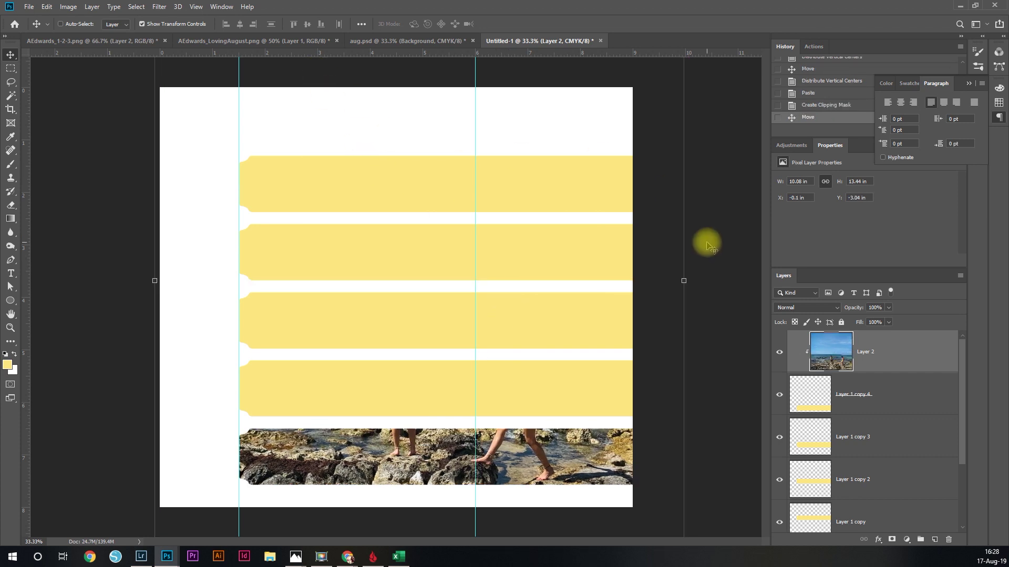
pyautogui.hotkey('ctrl', '-')
pyautogui.hotkey('ctrl', '-')
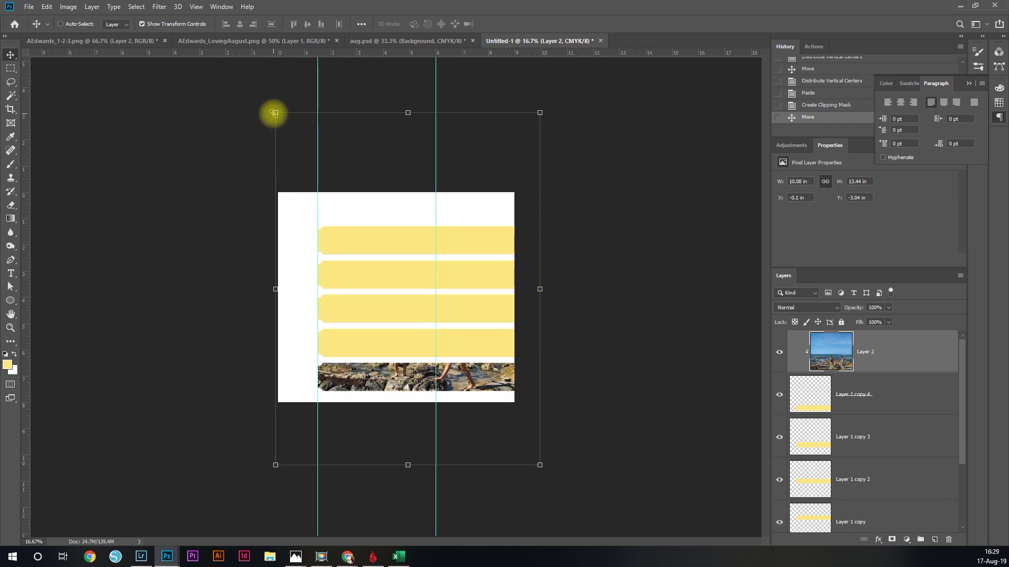
pyautogui.moveTo(273, 112); pyautogui.dragTo(318, 168)
pyautogui.moveTo(540, 168); pyautogui.dragTo(501, 201)
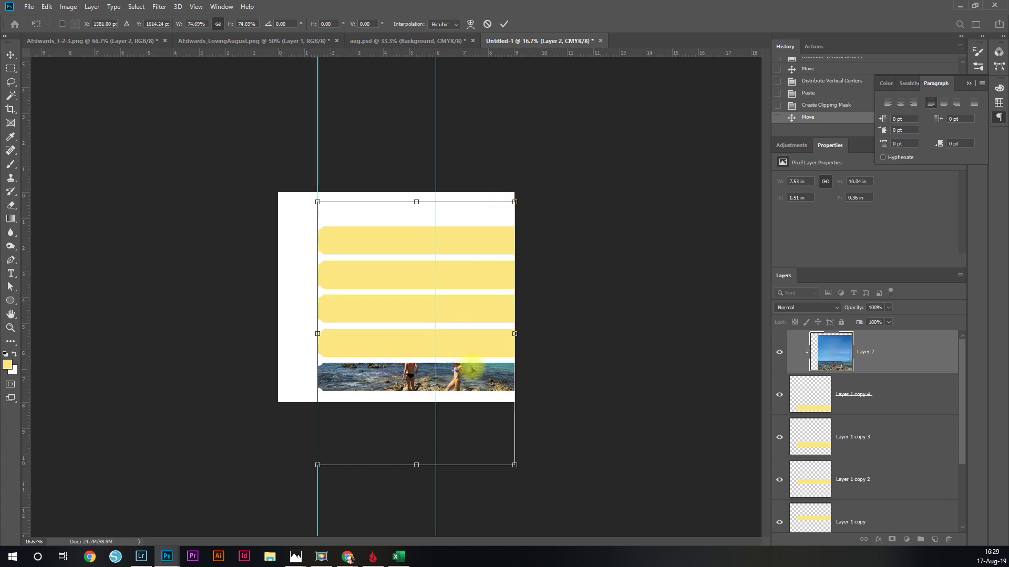
# - Position the beach photo at about X 1.51 in, Y -0.4 in so the rocks and legs fill the bottom strip, and apply the transform
pyautogui.moveTo(496, 372); pyautogui.dragTo(488, 357)
pyautogui.press('Down')
pyautogui.press('Up')
pyautogui.press('Up')
pyautogui.press('Up')
pyautogui.press('Up')
pyautogui.press('Up')
pyautogui.press('Up')
pyautogui.press('Up')
pyautogui.press('Up')
pyautogui.press('Up')
pyautogui.press('Up')
pyautogui.press('Up')
pyautogui.press('Up')
pyautogui.press('Up')
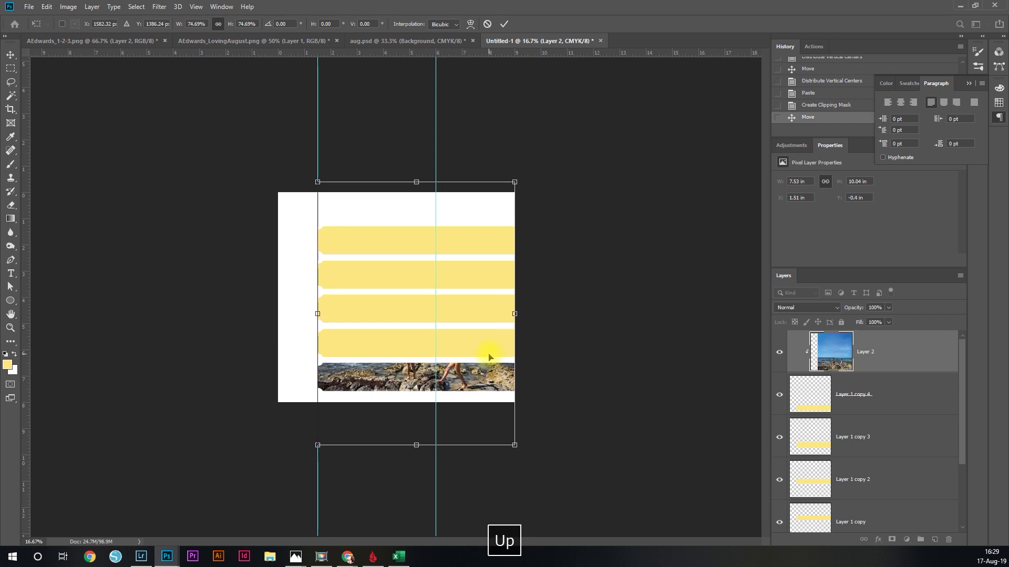
pyautogui.press('Return')
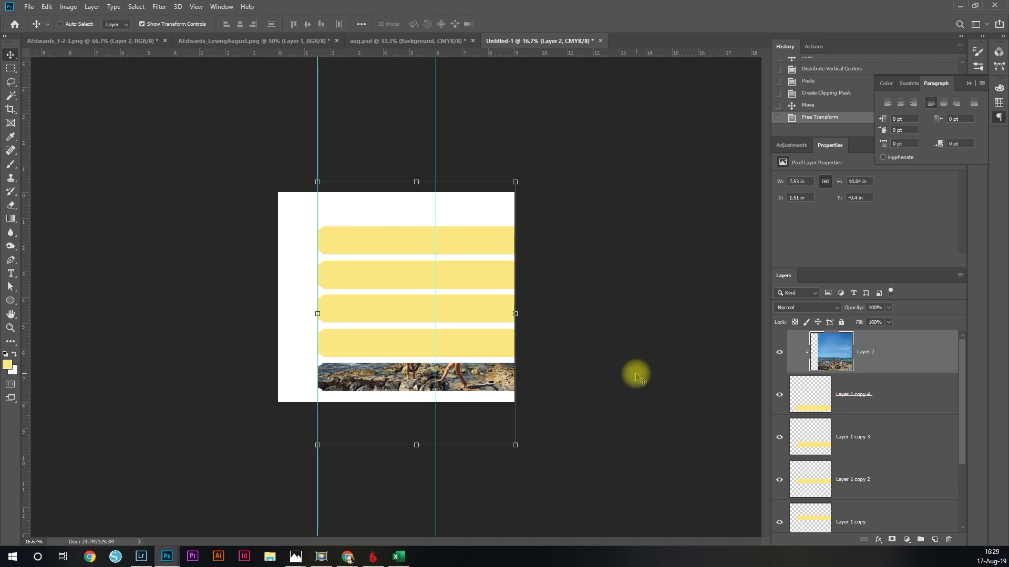
# - Select the middle strip's layer, Layer 1 copy 2, as the place for the next photo
pyautogui.click(881, 390)
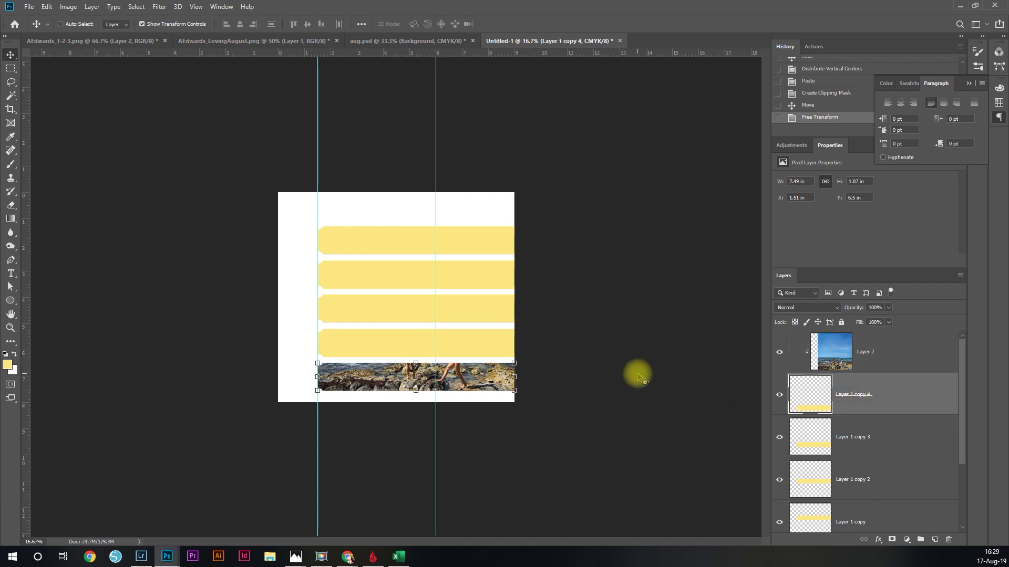
pyautogui.hotkey('ctrl', '=')
pyautogui.hotkey('ctrl', '=')
pyautogui.hotkey('ctrl', '=')
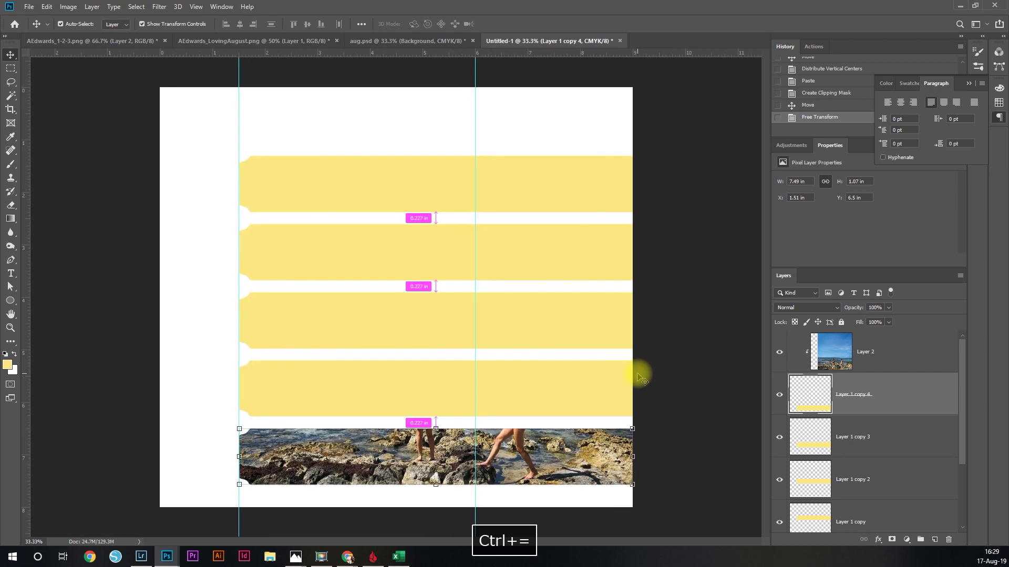
pyautogui.hotkey('ctrl', '-')
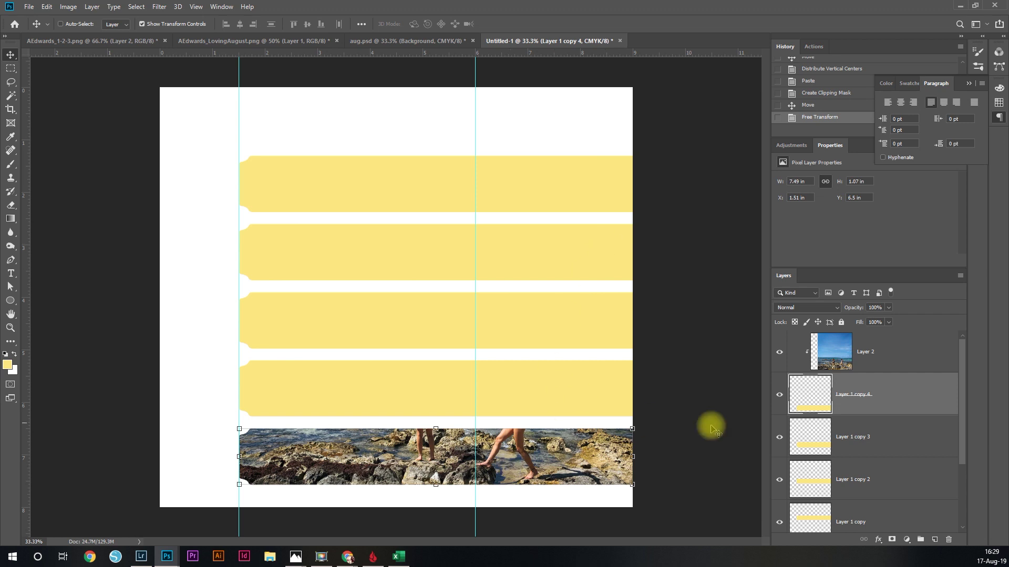
pyautogui.scroll(-2, 862, 434)
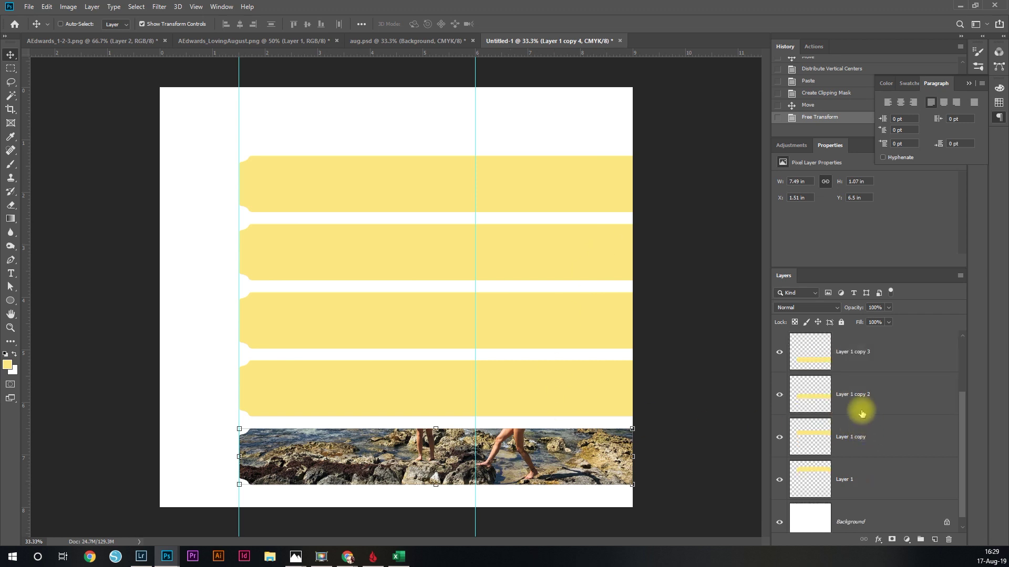
pyautogui.scroll(2, 862, 405)
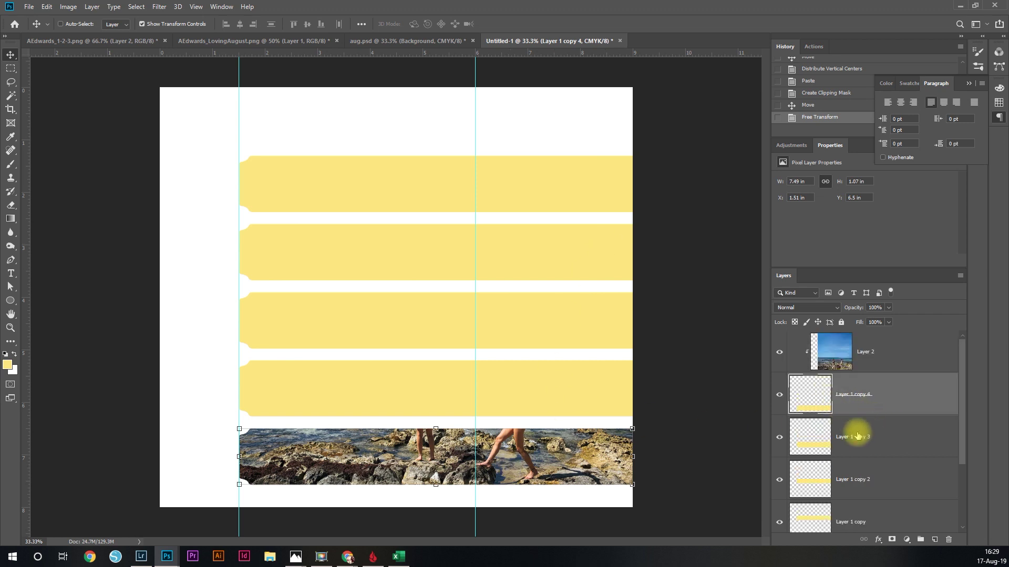
pyautogui.click(868, 479)
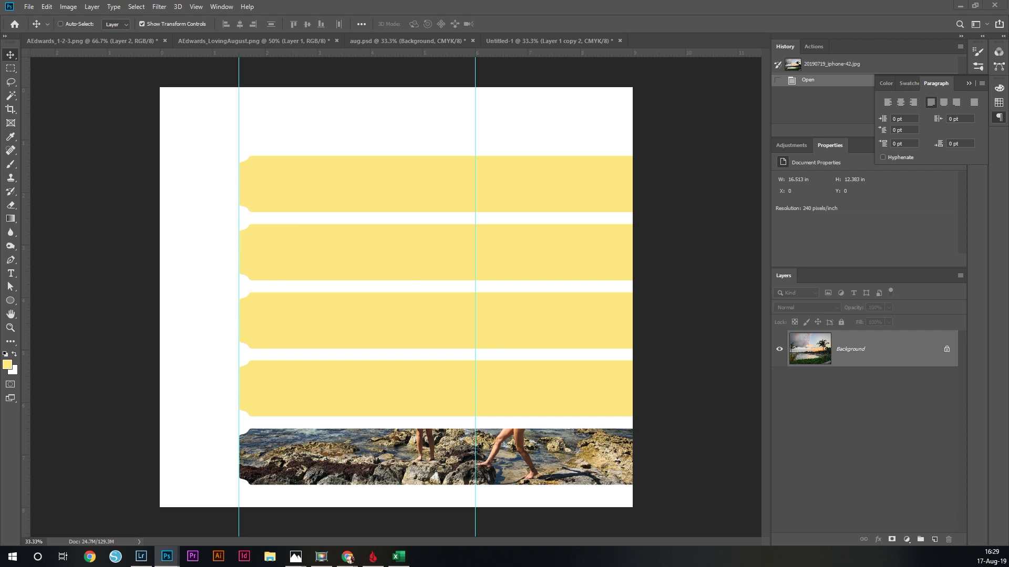
# - Bring the 20190719_iphone-42.jpg sunset photo into the strip layout above Layer 1 copy 2, accepting the different bit depth
pyautogui.press('Right')
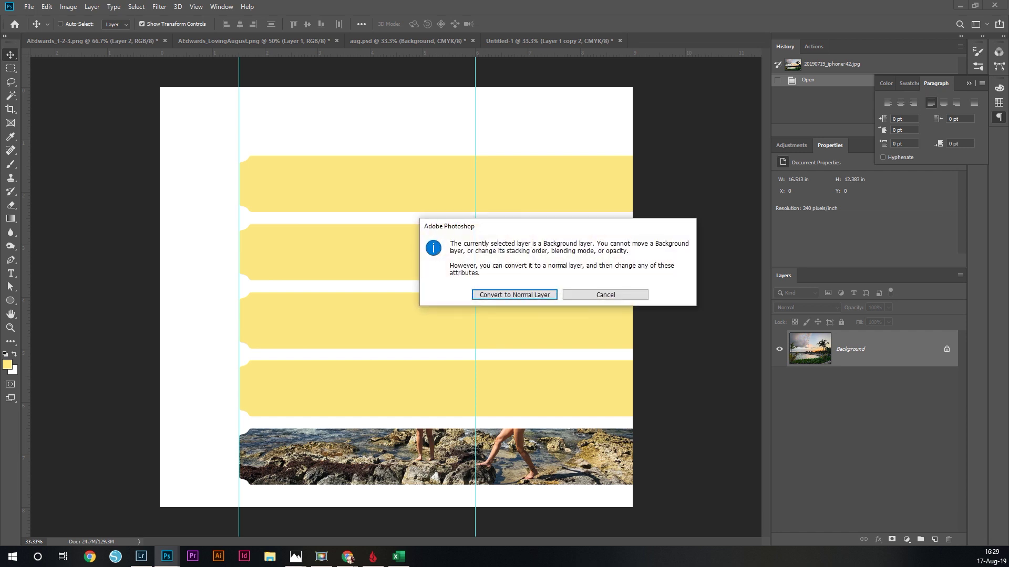
pyautogui.click(608, 292)
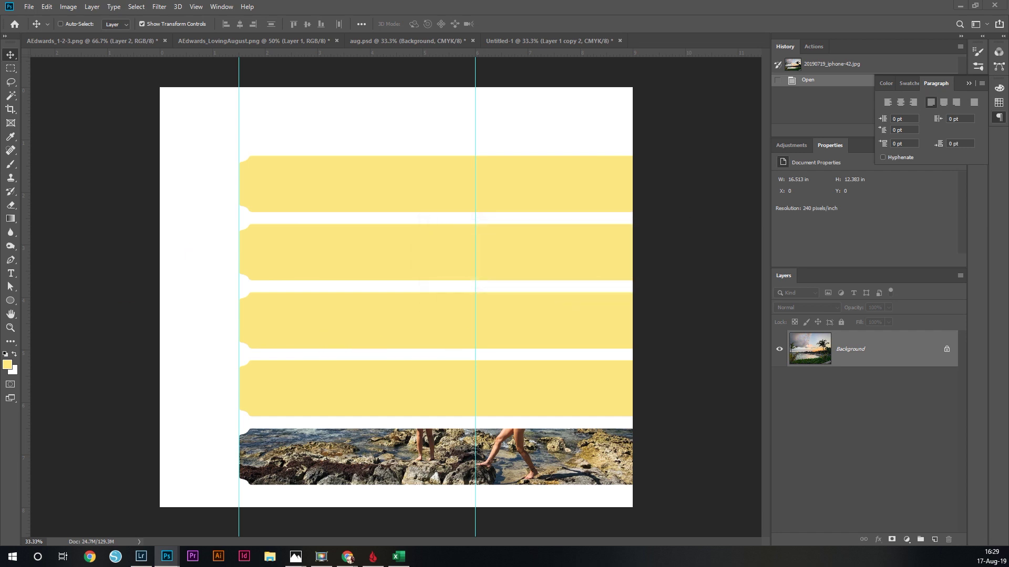
pyautogui.moveTo(395, 310); pyautogui.dragTo(394, 307)
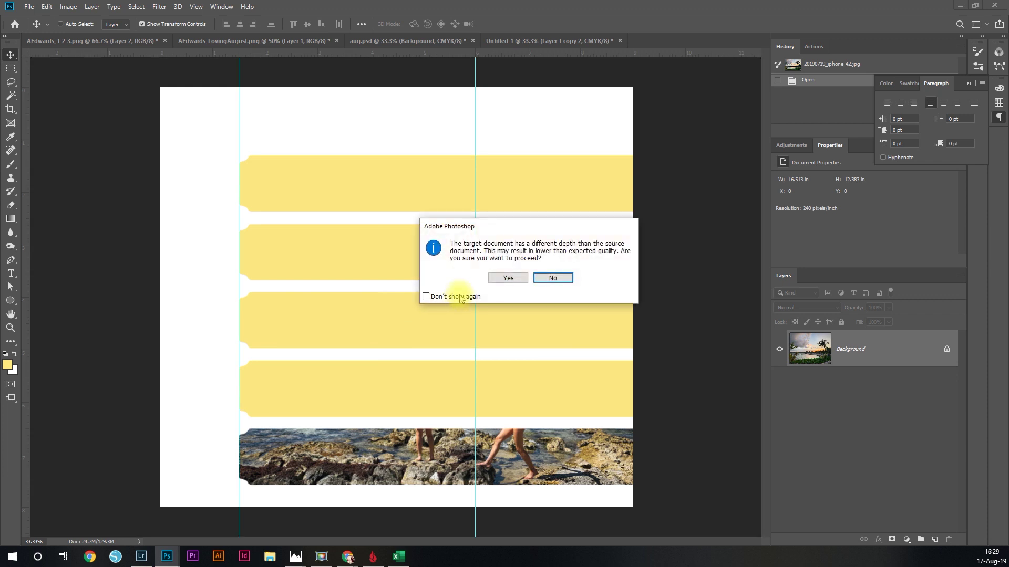
pyautogui.click(507, 278)
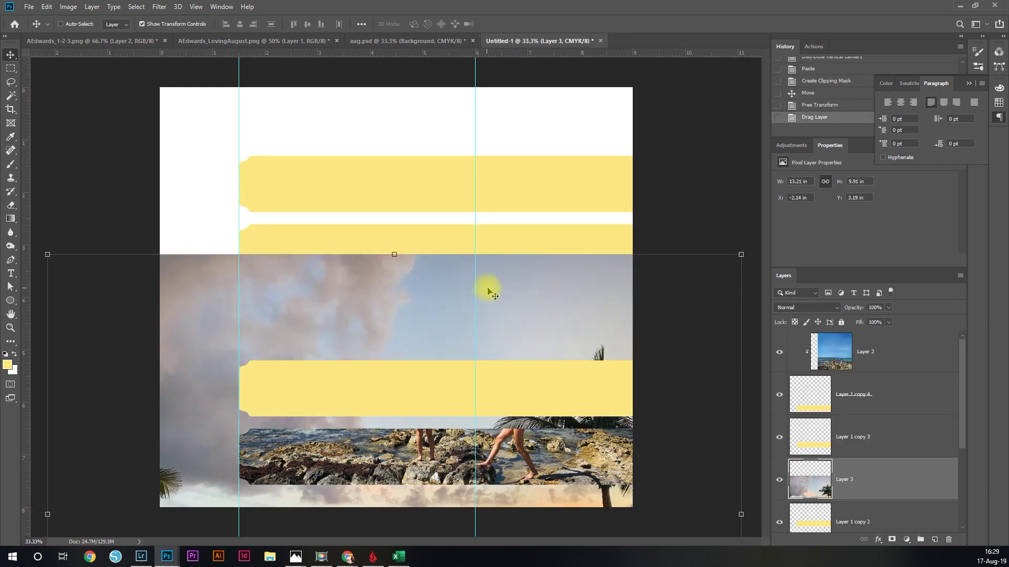
# - Move the sunset photo over the middle strip and clip it to Layer 1 copy 2 with a clipping mask
pyautogui.moveTo(479, 326); pyautogui.dragTo(498, 200)
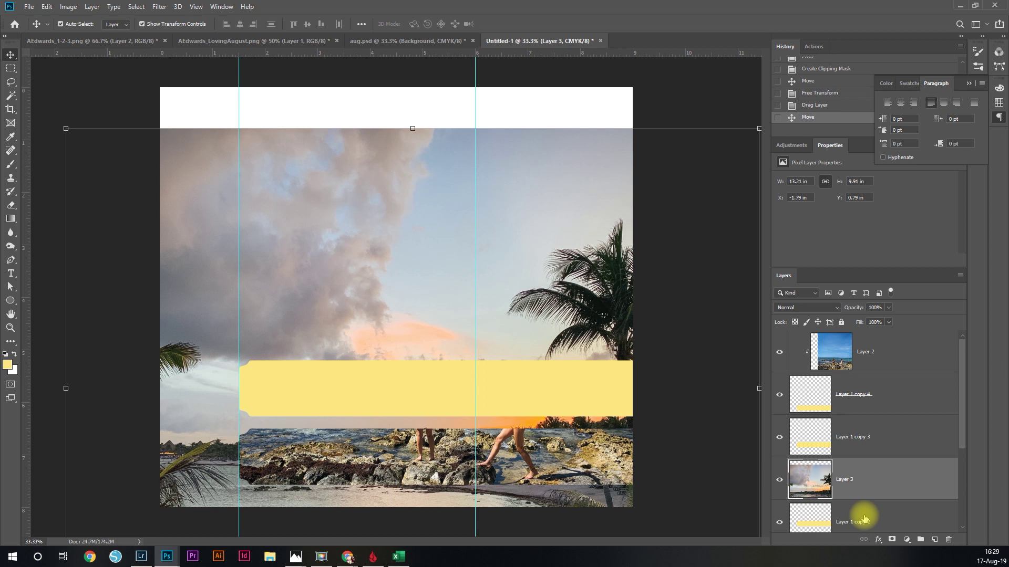
pyautogui.hotkey('ctrl', 'alt', 'g')
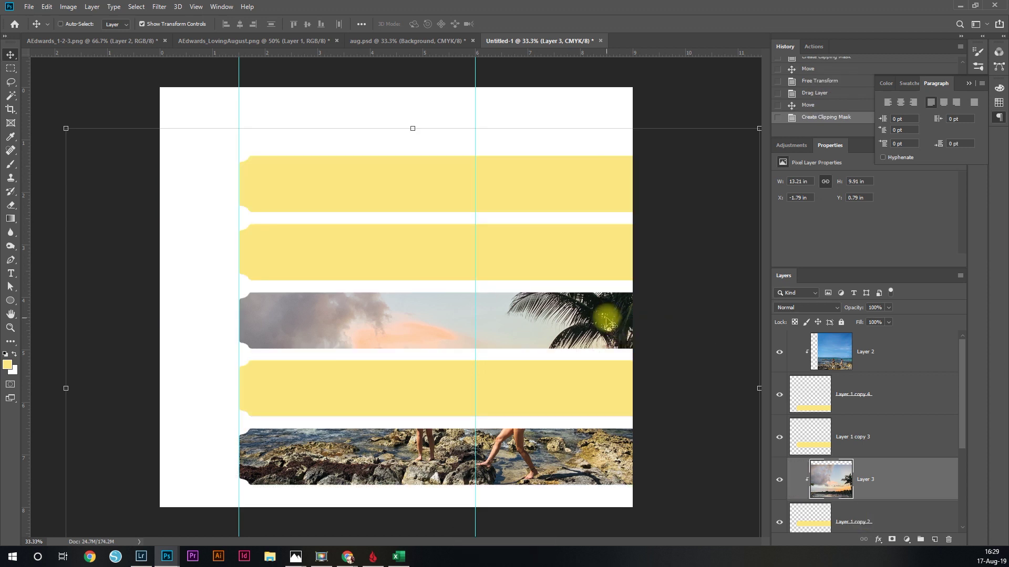
pyautogui.moveTo(588, 247); pyautogui.dragTo(604, 309)
# - Scale the sunset photo proportionally to about 7.52 x 5.64 in so it fits the width of the middle strip
pyautogui.hotkey('ctrl', '-')
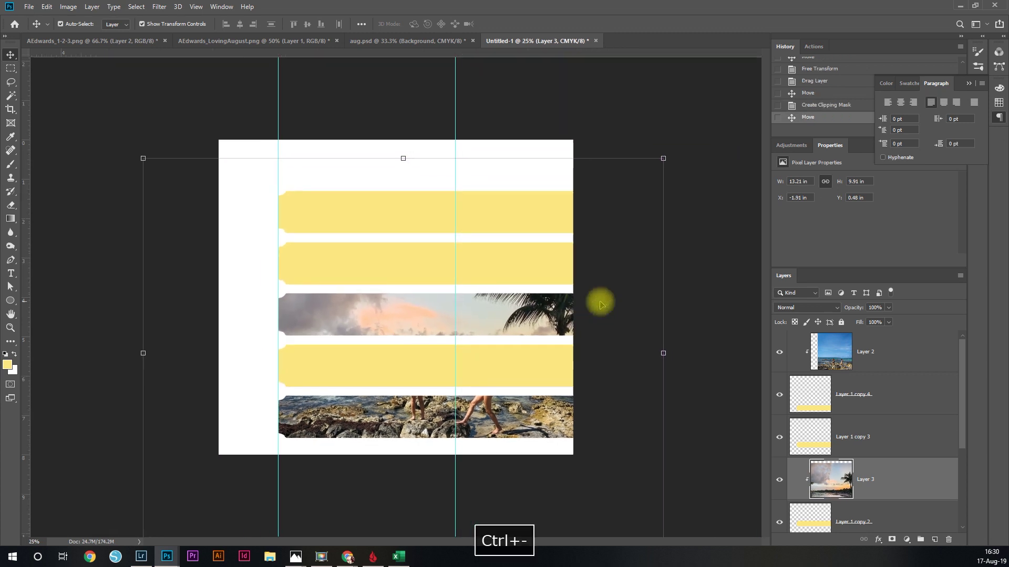
pyautogui.hotkey('ctrl', '-')
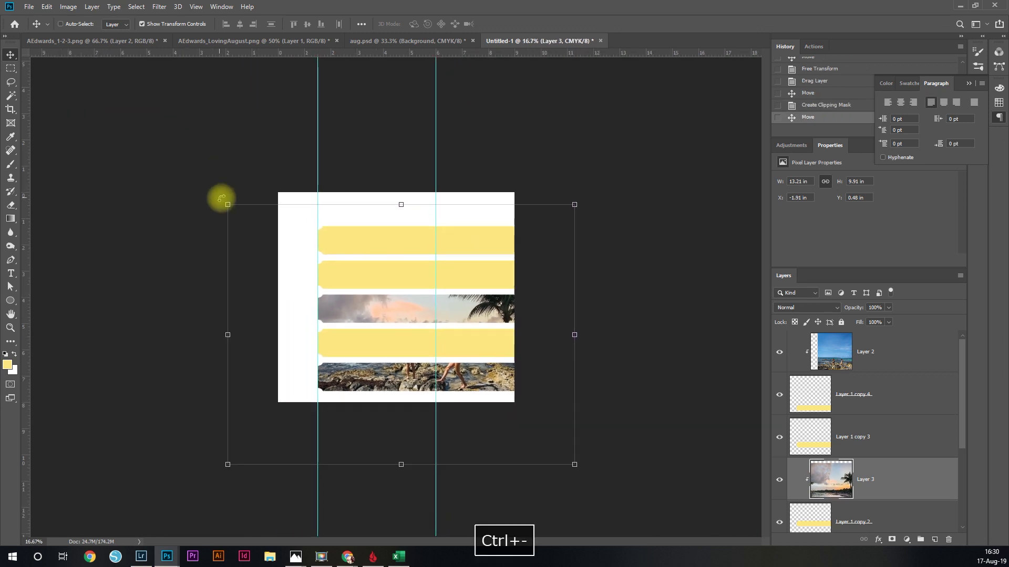
pyautogui.click(229, 205)
pyautogui.moveTo(228, 204); pyautogui.dragTo(361, 275)
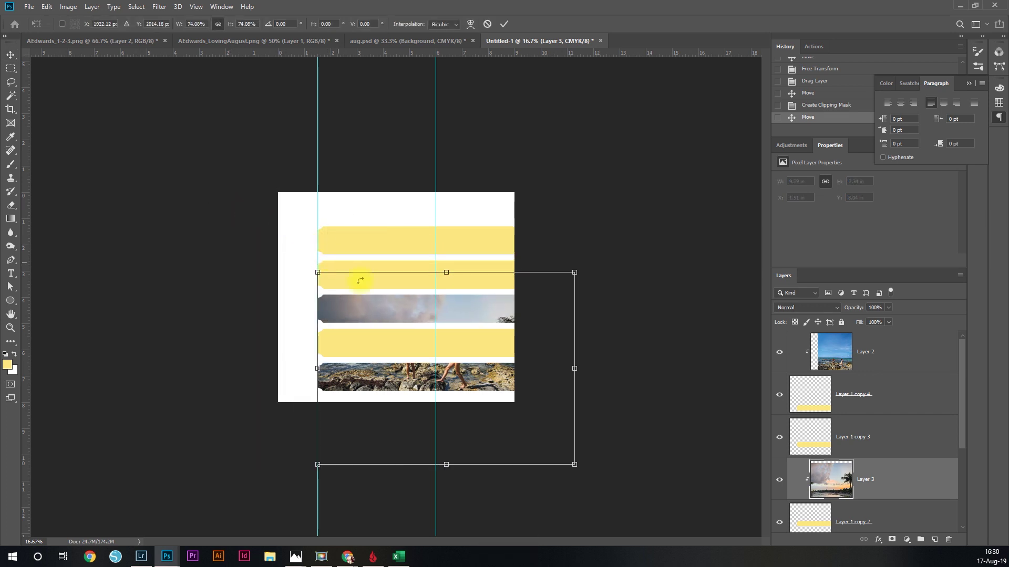
pyautogui.moveTo(576, 465); pyautogui.dragTo(516, 422)
pyautogui.hotkey('ctrl', '=')
pyautogui.hotkey('ctrl', '=')
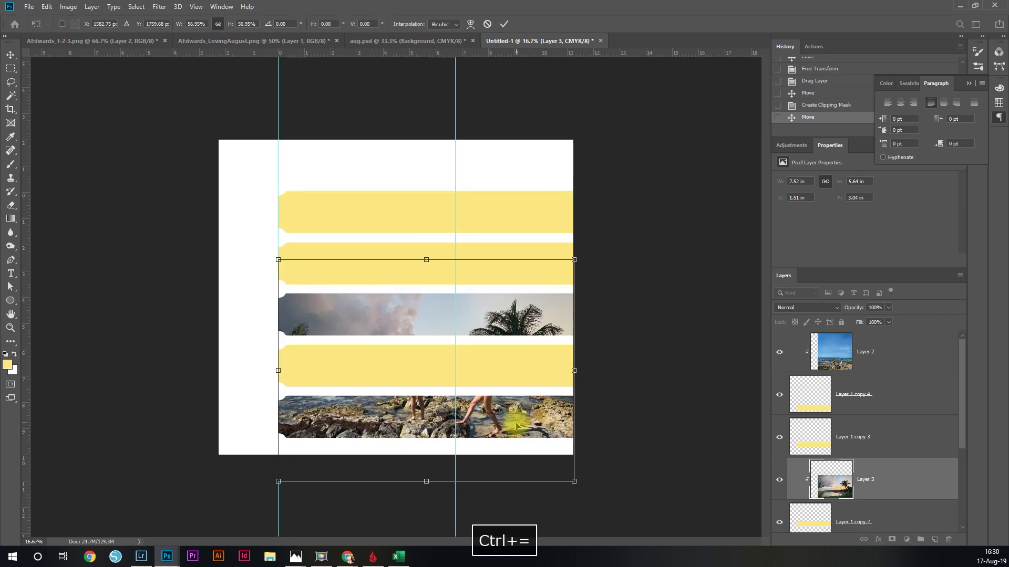
# - Apply the transform and position the sunset photo at about X 1.51 in, Y 1.5 in so the glowing horizon fills the middle strip
pyautogui.moveTo(577, 285); pyautogui.dragTo(575, 238)
pyautogui.press('Return')
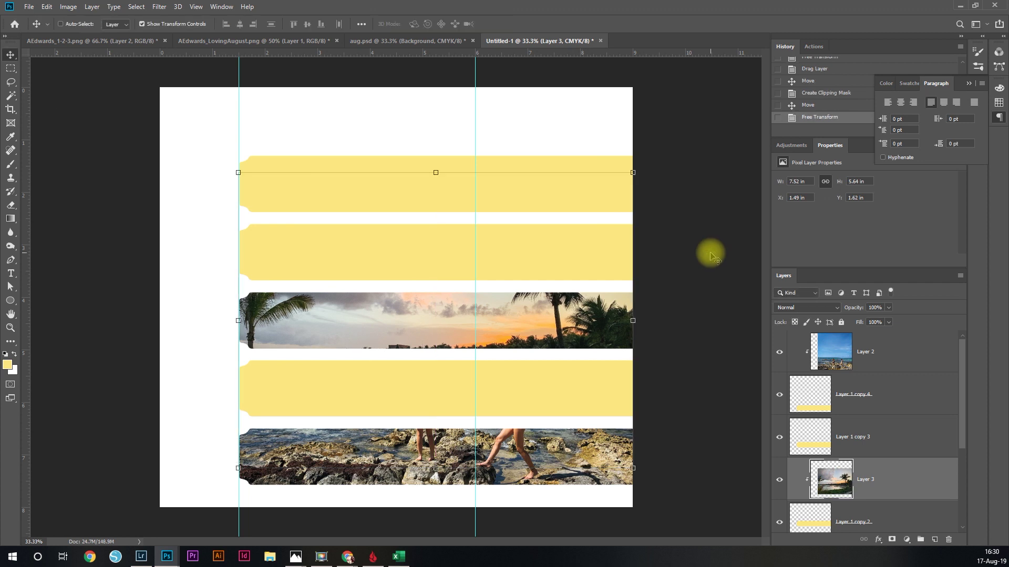
pyautogui.moveTo(603, 322); pyautogui.dragTo(571, 307)
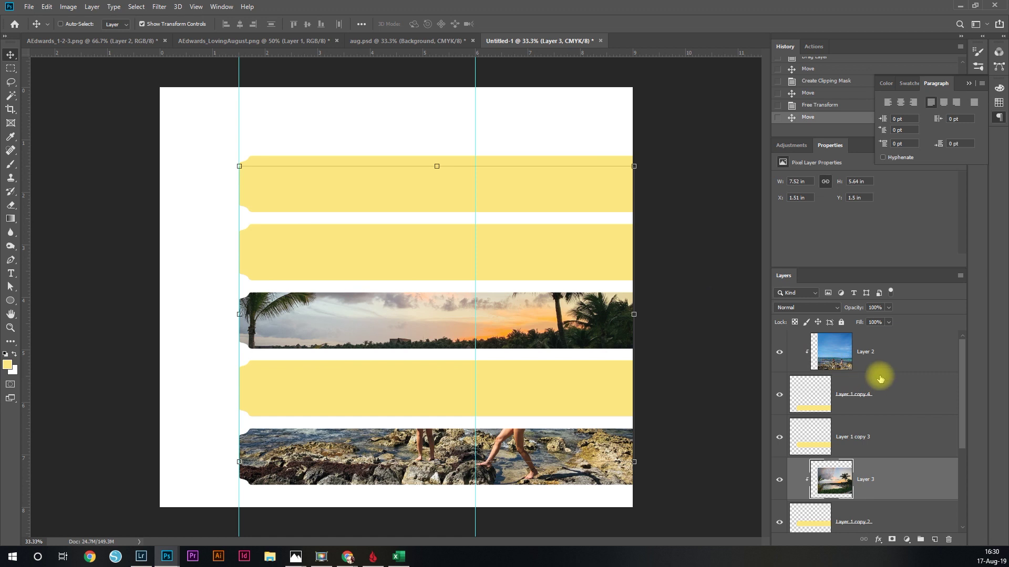
pyautogui.click(728, 402)
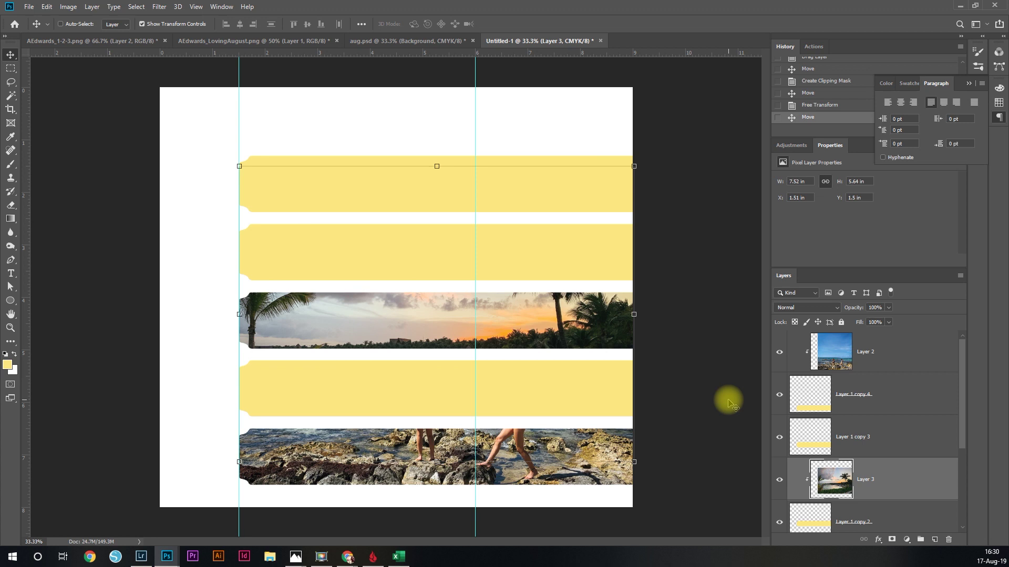
# - Compare the AEdwards_LovingAugust.png title label with its use in the finished aug.psd layout, and return to the label
pyautogui.click(270, 41)
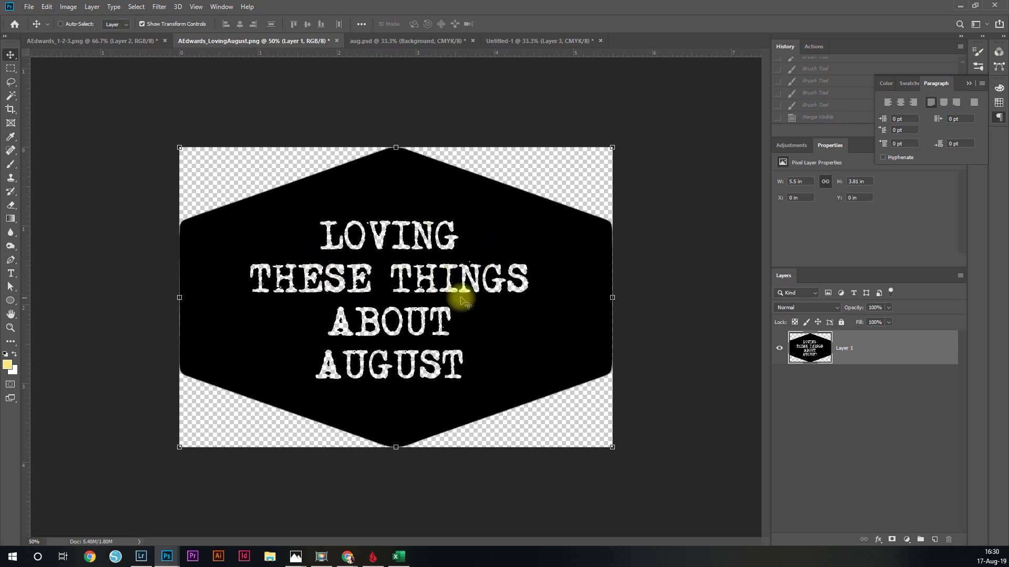
pyautogui.click(444, 41)
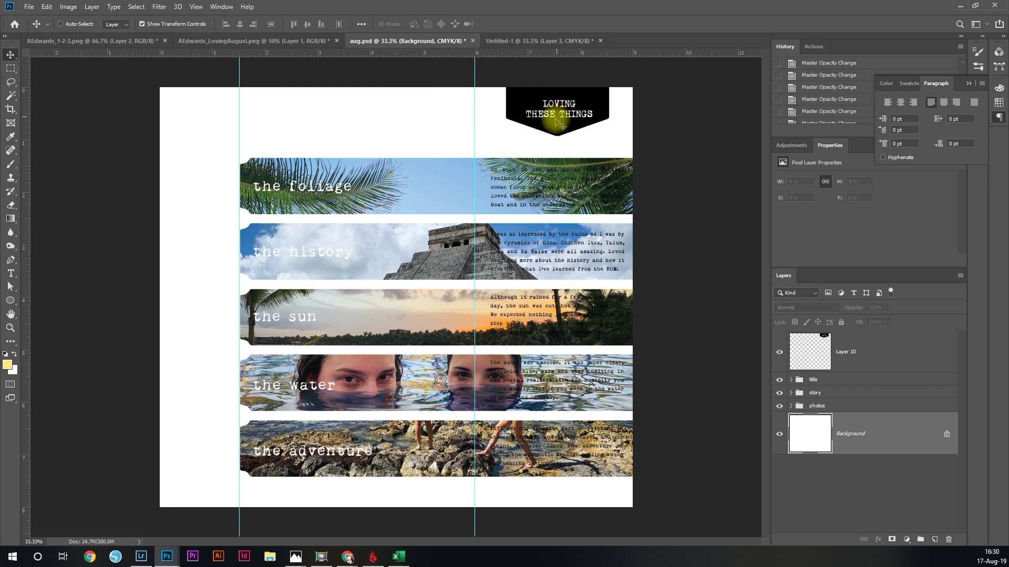
pyautogui.click(323, 42)
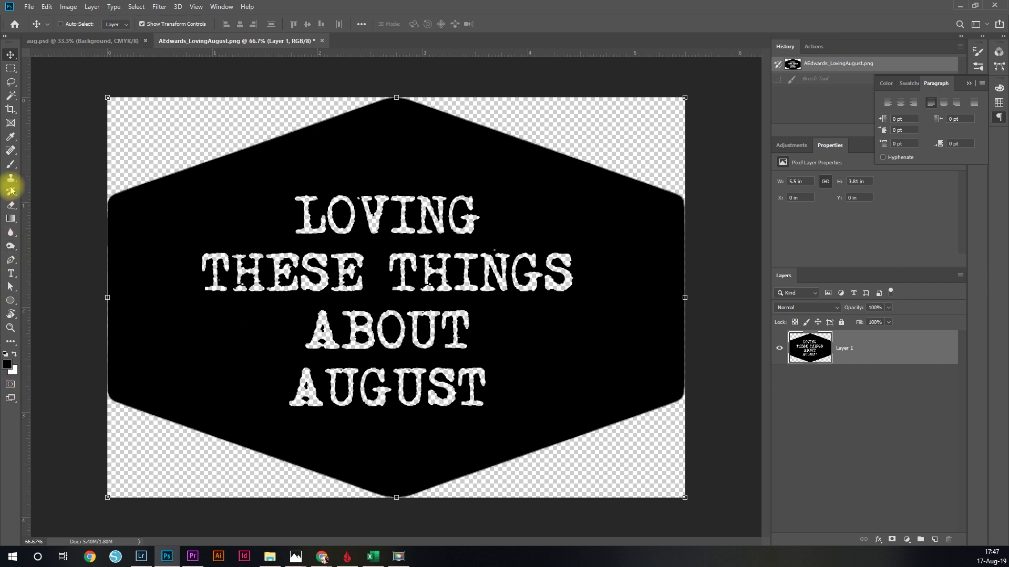
# - Try covering ABOUT and AUGUST on the label with a 90 px black brush, and restore the image to its opened state
pyautogui.click(11, 167)
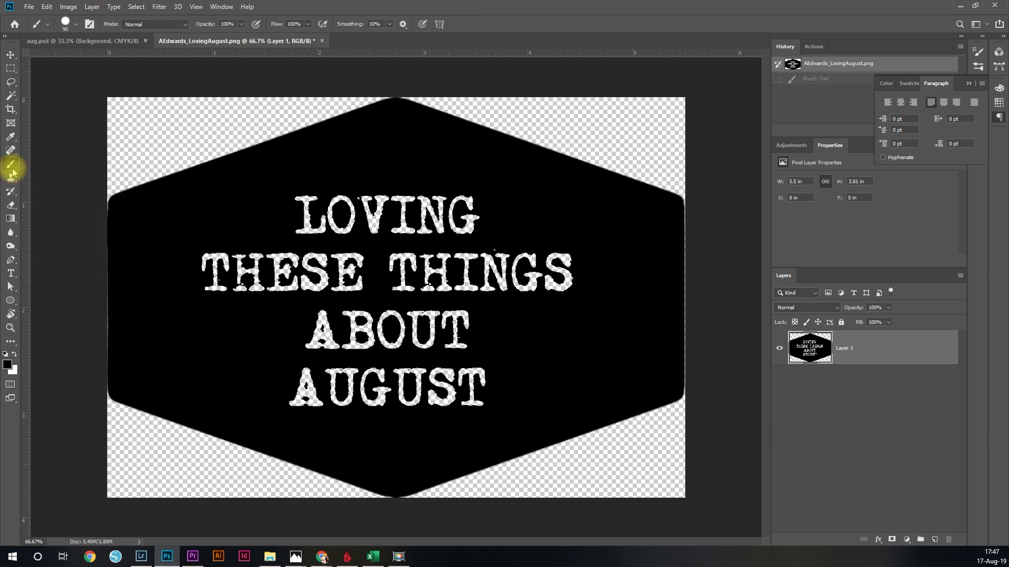
pyautogui.moveTo(323, 323)
pyautogui.mouseDown()
pyautogui.moveTo(344, 321)
pyautogui.moveTo(311, 335)
pyautogui.moveTo(352, 342)
pyautogui.moveTo(382, 317)
pyautogui.moveTo(363, 320)
pyautogui.moveTo(425, 318)
pyautogui.moveTo(476, 338)
pyautogui.moveTo(463, 330)
pyautogui.moveTo(462, 349)
pyautogui.moveTo(373, 353)
pyautogui.mouseUp()
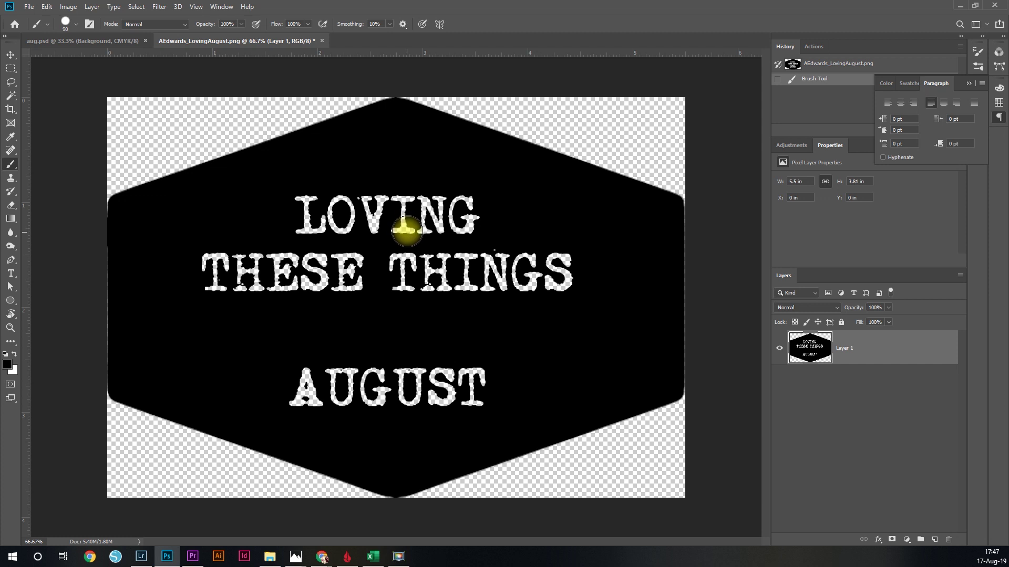
pyautogui.moveTo(408, 229); pyautogui.dragTo(413, 215)
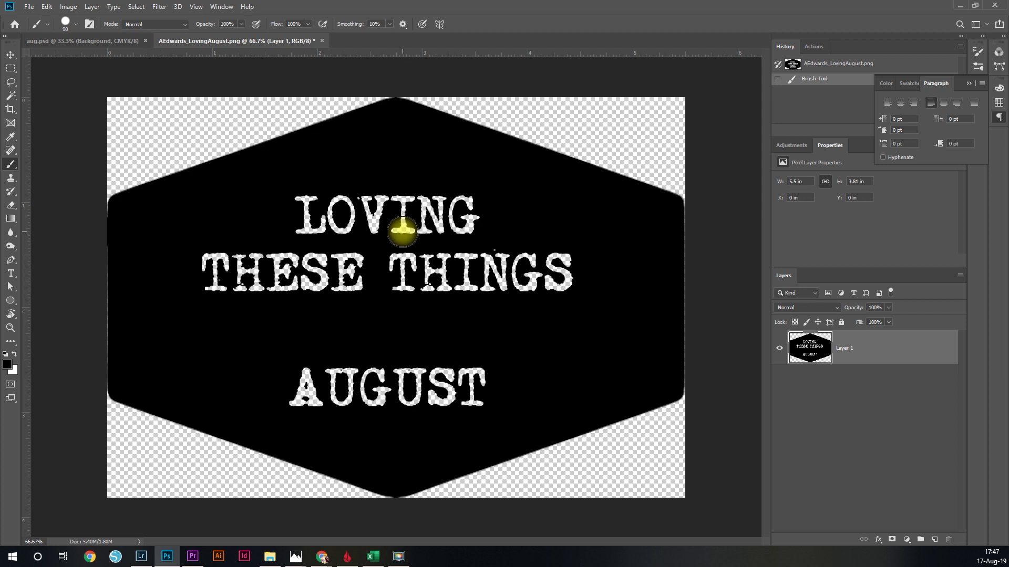
pyautogui.hotkey('ctrl', 'z')
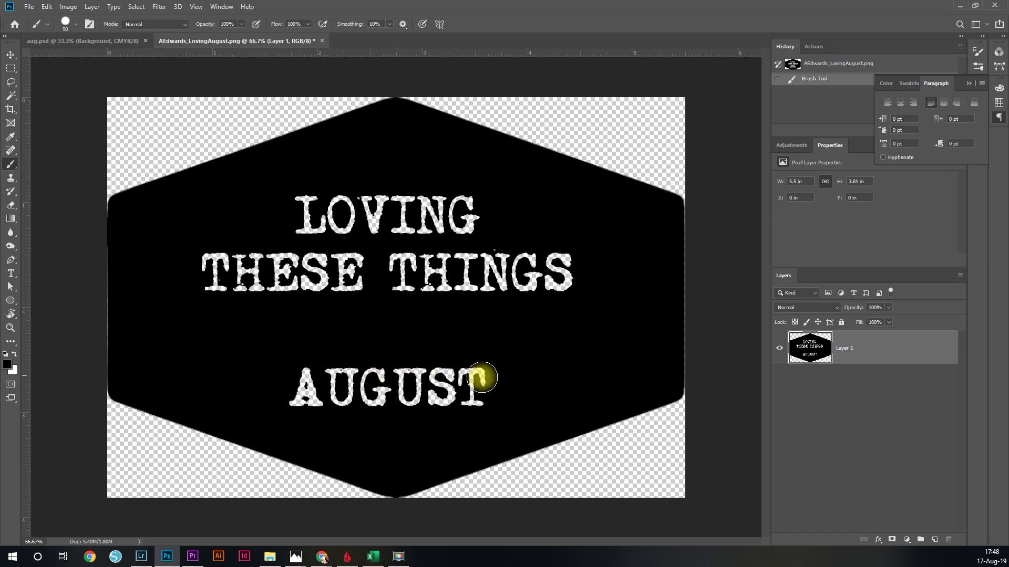
pyautogui.moveTo(490, 376); pyautogui.dragTo(473, 376)
pyautogui.moveTo(378, 372)
pyautogui.mouseDown()
pyautogui.moveTo(283, 383)
pyautogui.moveTo(275, 401)
pyautogui.moveTo(489, 392)
pyautogui.mouseUp()
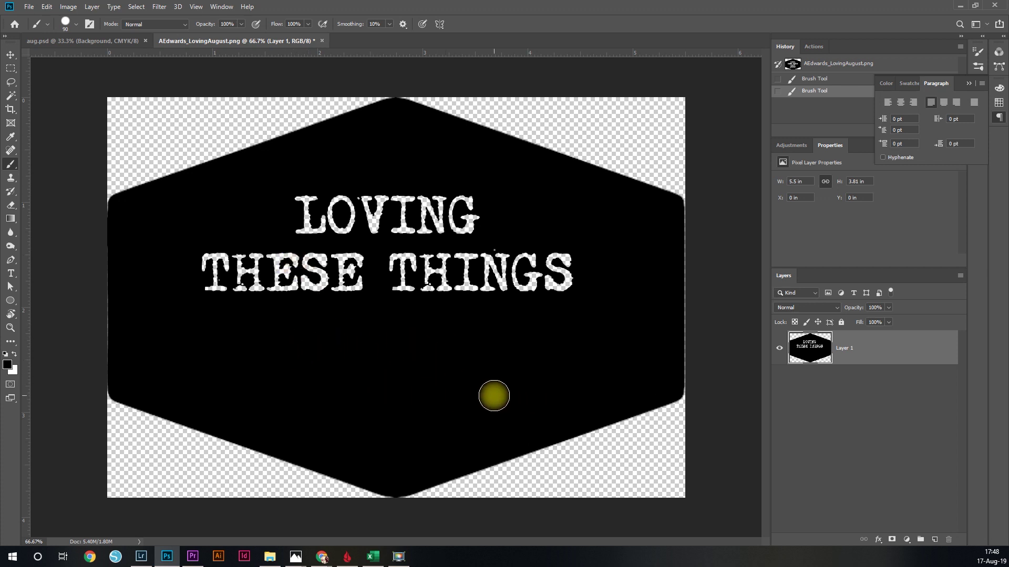
pyautogui.click(837, 66)
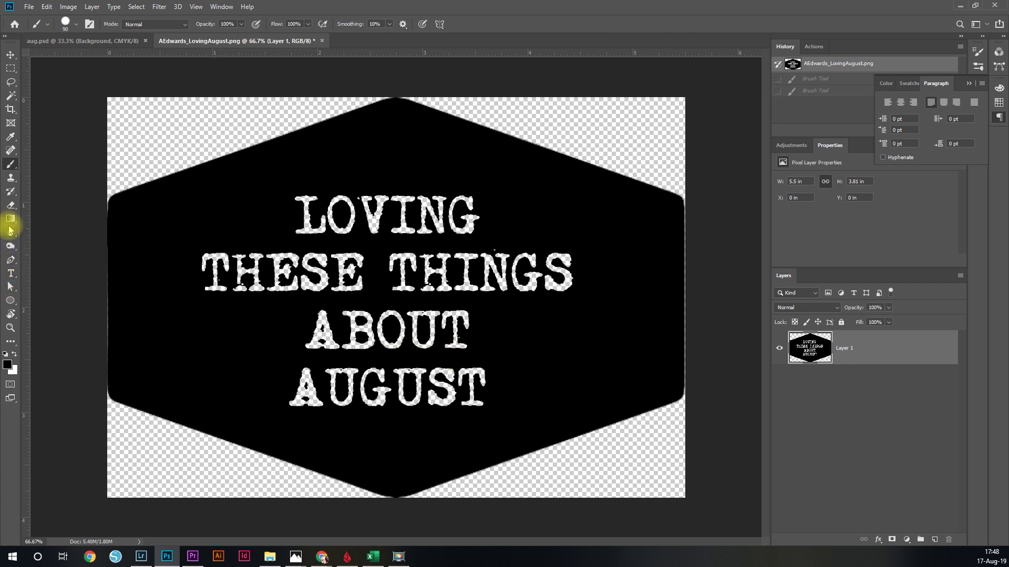
# - Erase the words ABOUT and AUGUST from the label with a 150 px Eraser
pyautogui.click(10, 205)
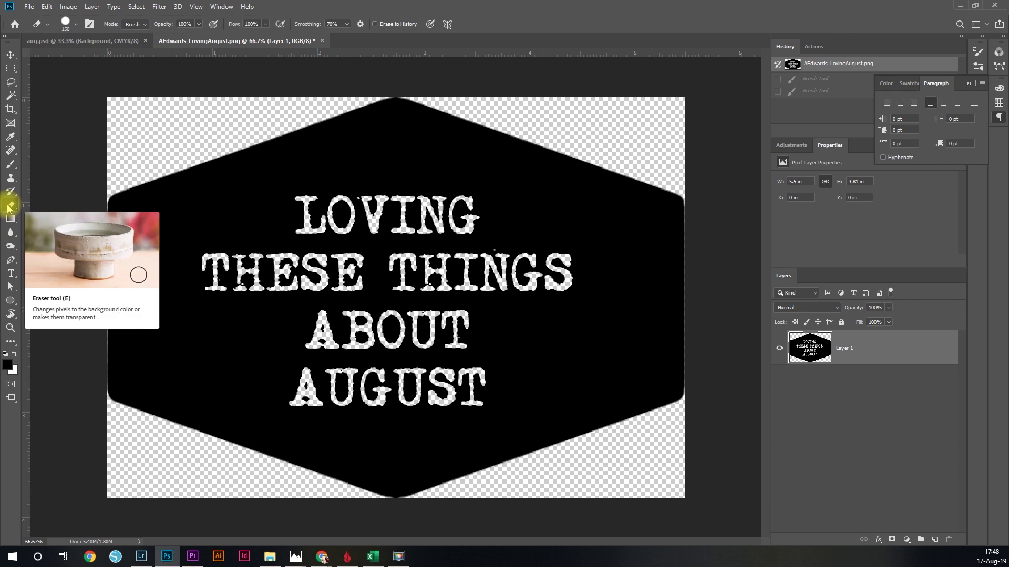
pyautogui.moveTo(450, 333)
pyautogui.mouseDown()
pyautogui.moveTo(476, 334)
pyautogui.moveTo(461, 329)
pyautogui.moveTo(475, 330)
pyautogui.moveTo(279, 342)
pyautogui.moveTo(262, 333)
pyautogui.moveTo(176, 370)
pyautogui.moveTo(320, 389)
pyautogui.moveTo(372, 363)
pyautogui.moveTo(411, 367)
pyautogui.moveTo(355, 374)
pyautogui.moveTo(368, 395)
pyautogui.moveTo(492, 381)
pyautogui.mouseUp()
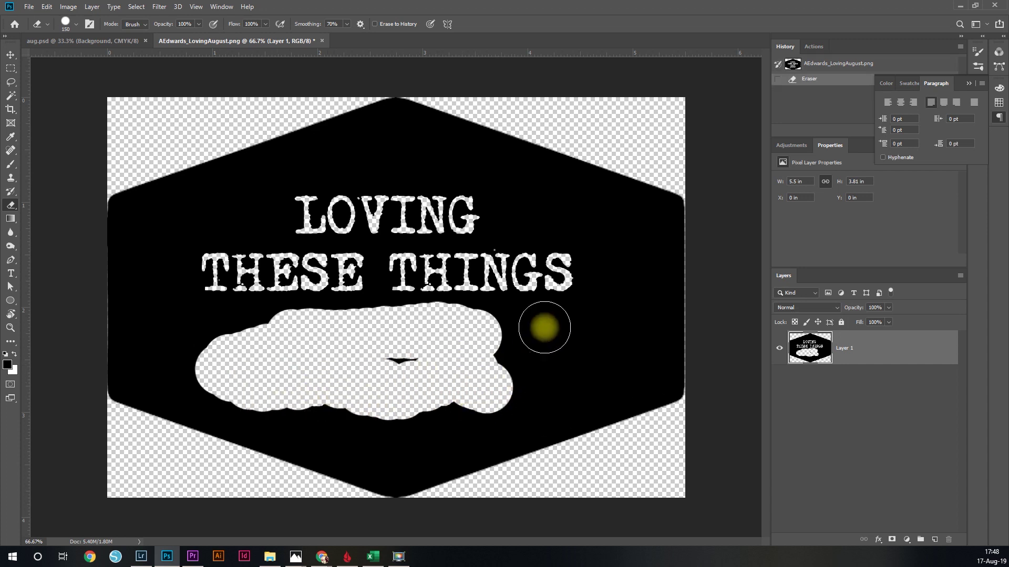
# - Erase the leftover black below THESE THINGS, and lasso the words LOVING THESE THINGS to cut and paste them onto their own layer
pyautogui.click(400, 365)
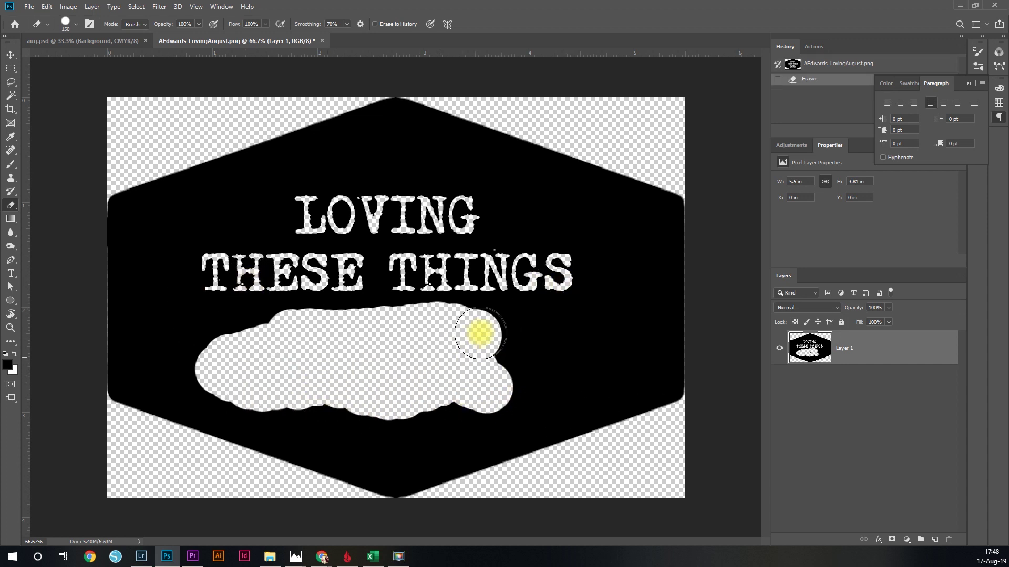
pyautogui.moveTo(480, 334)
pyautogui.mouseDown()
pyautogui.moveTo(529, 356)
pyautogui.moveTo(532, 383)
pyautogui.moveTo(514, 399)
pyautogui.moveTo(321, 401)
pyautogui.moveTo(223, 384)
pyautogui.mouseUp()
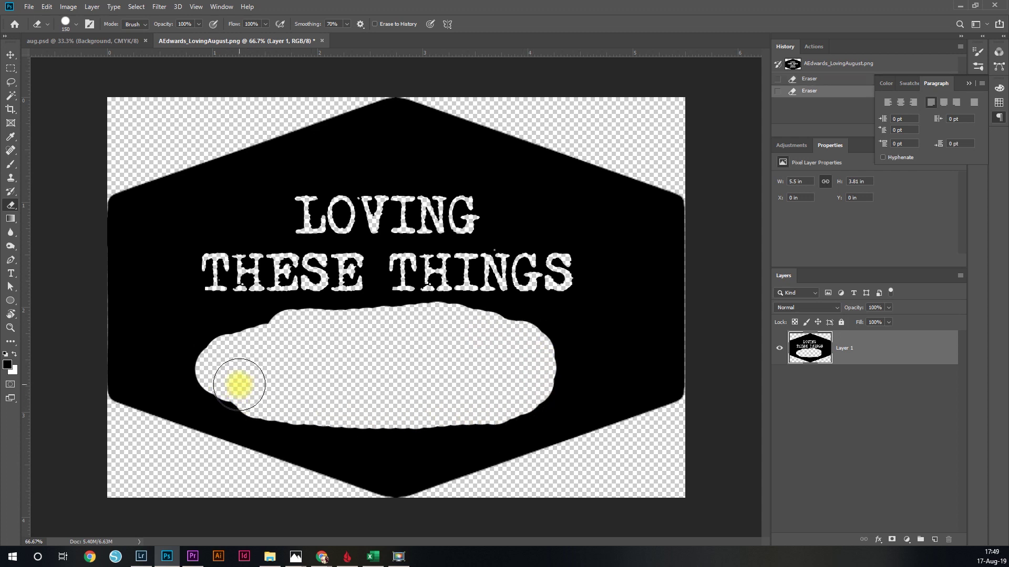
pyautogui.click(11, 83)
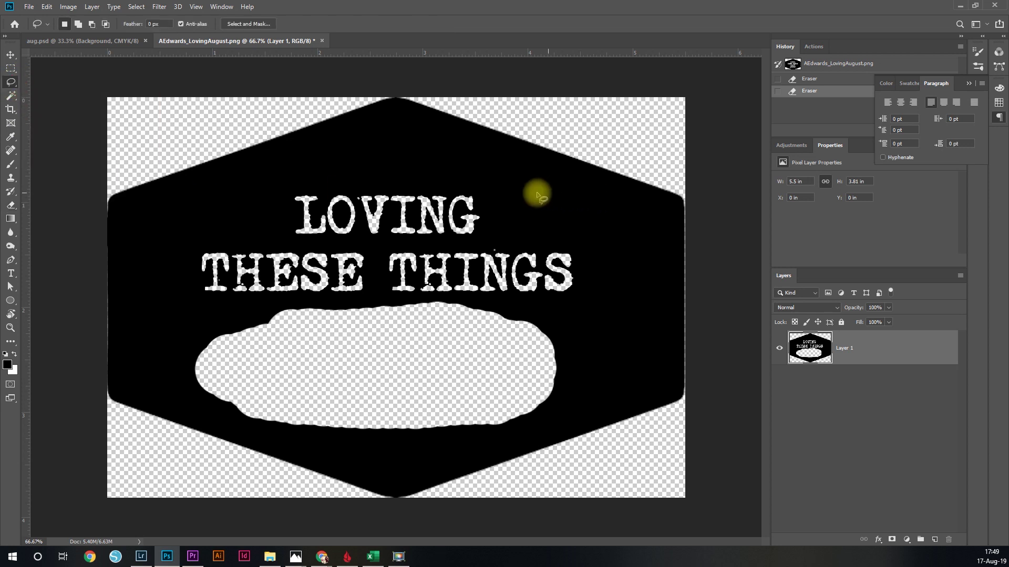
pyautogui.moveTo(517, 184)
pyautogui.mouseDown()
pyautogui.moveTo(415, 167)
pyautogui.moveTo(225, 182)
pyautogui.moveTo(186, 216)
pyautogui.moveTo(171, 287)
pyautogui.moveTo(233, 322)
pyautogui.moveTo(373, 337)
pyautogui.moveTo(596, 323)
pyautogui.moveTo(573, 207)
pyautogui.moveTo(512, 182)
pyautogui.mouseUp()
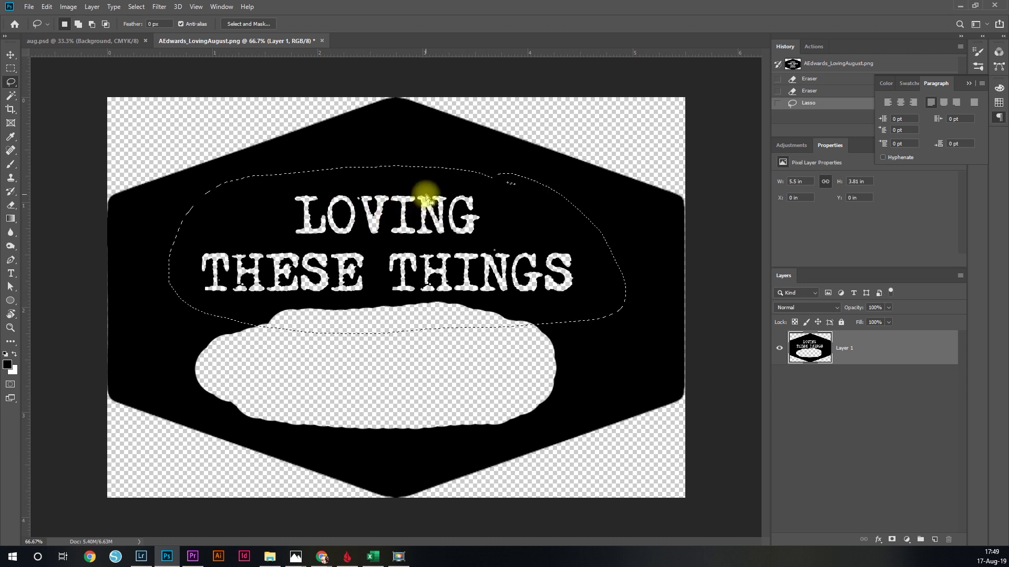
pyautogui.hotkey('ctrl', 'x')
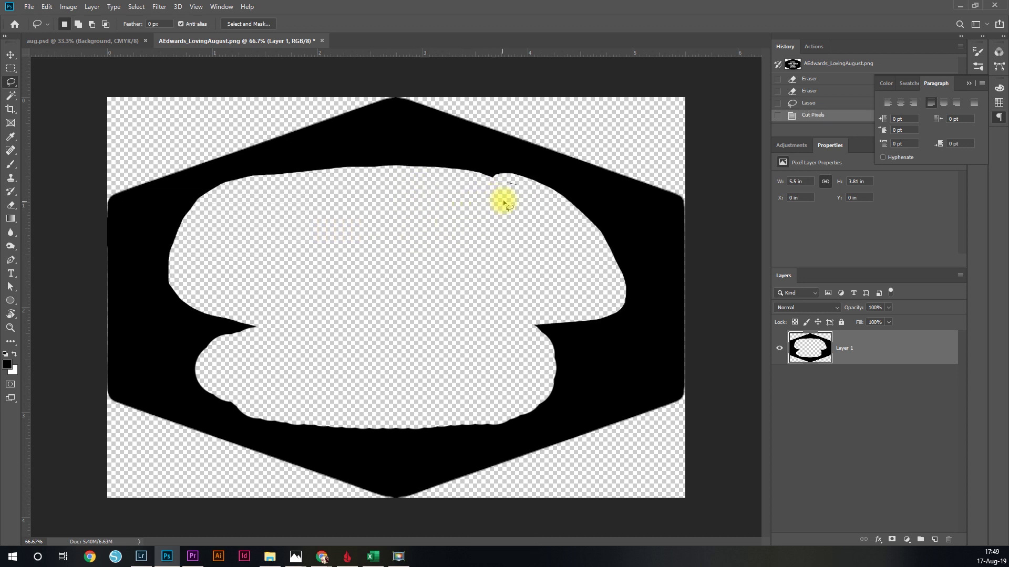
pyautogui.hotkey('ctrl', 'v')
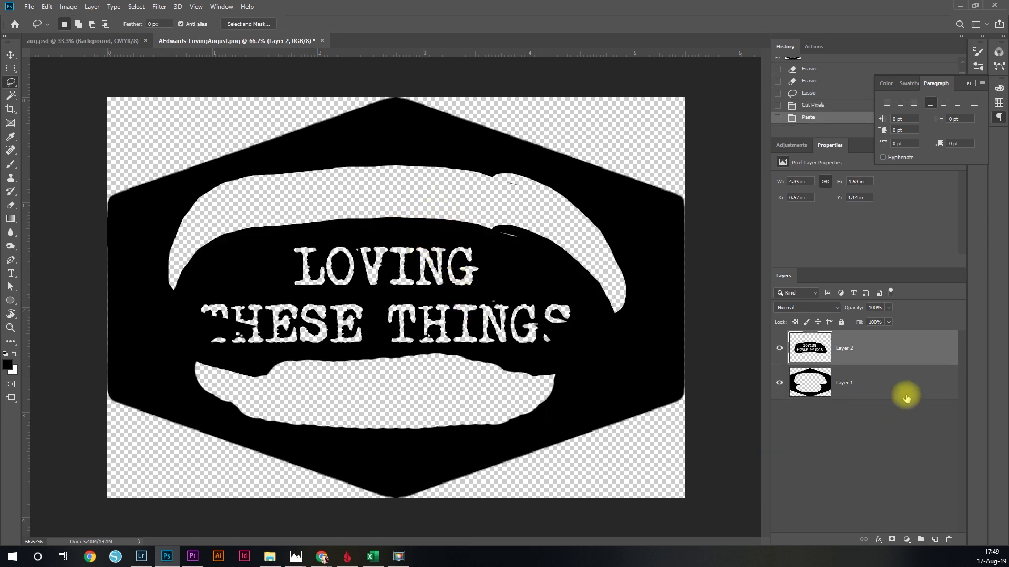
# - Deselect the stray lasso selection and move the pasted LOVING THESE THINGS text lower on the label
pyautogui.click(447, 298)
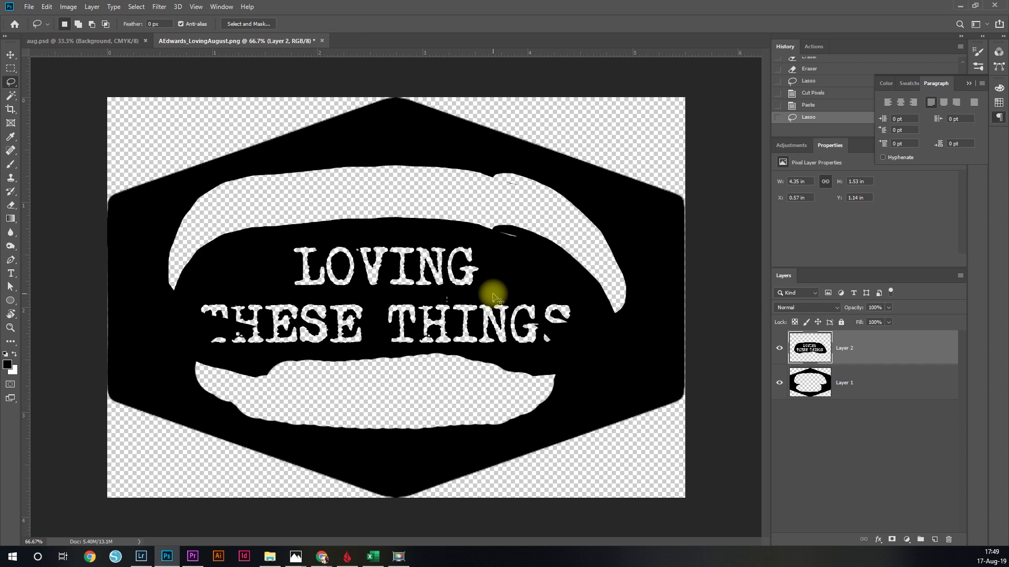
pyautogui.hotkey('ctrl', 'd')
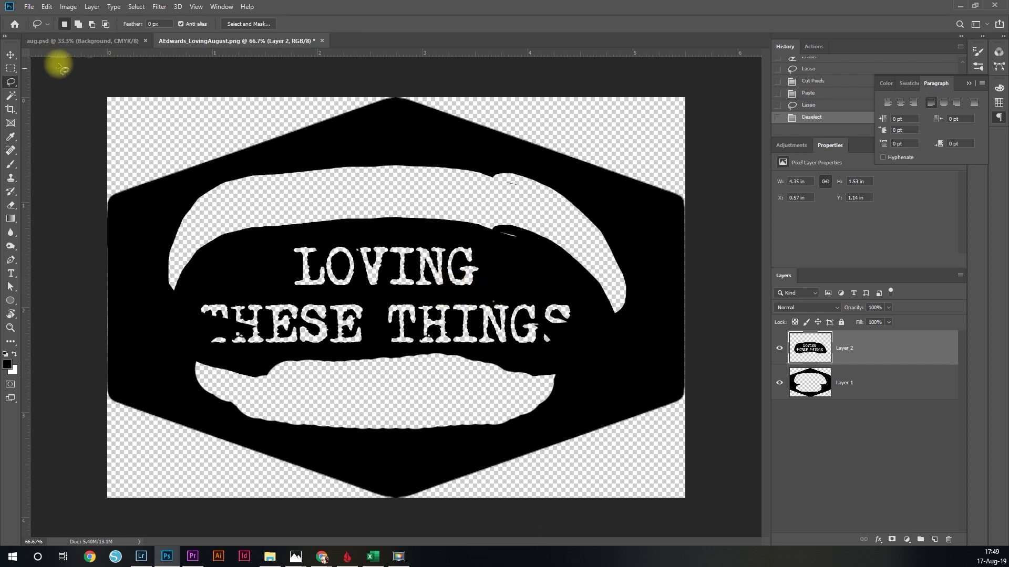
pyautogui.click(10, 55)
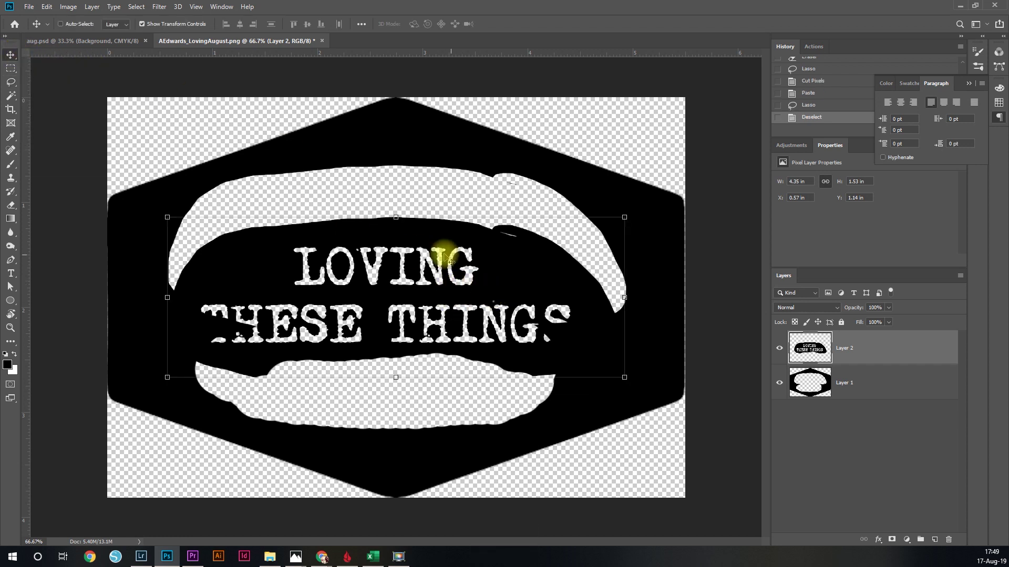
pyautogui.moveTo(443, 259); pyautogui.dragTo(421, 295)
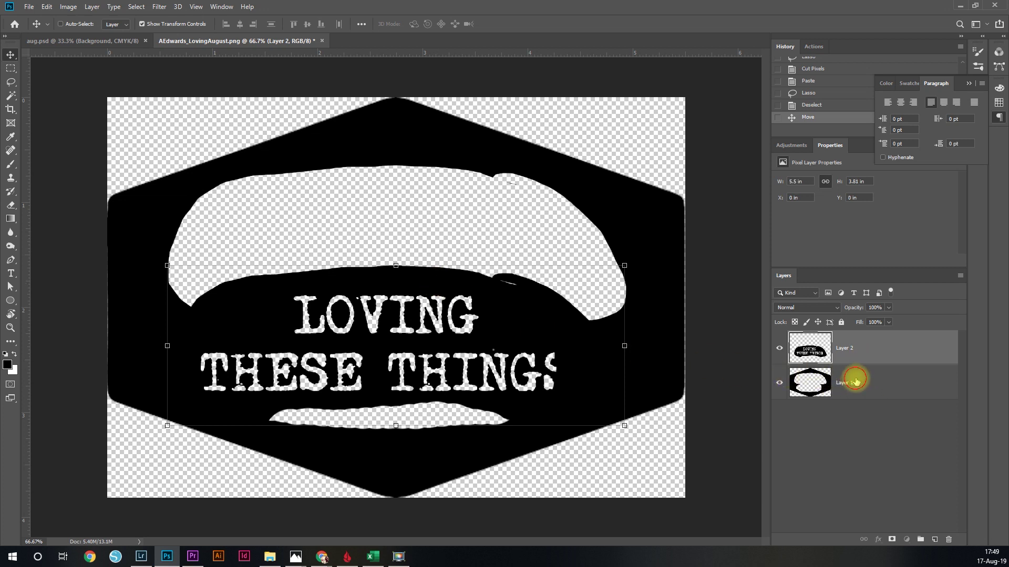
# - Fill the transparent gaps above and below the text on Layer 1 with black brush strokes
pyautogui.click(855, 381)
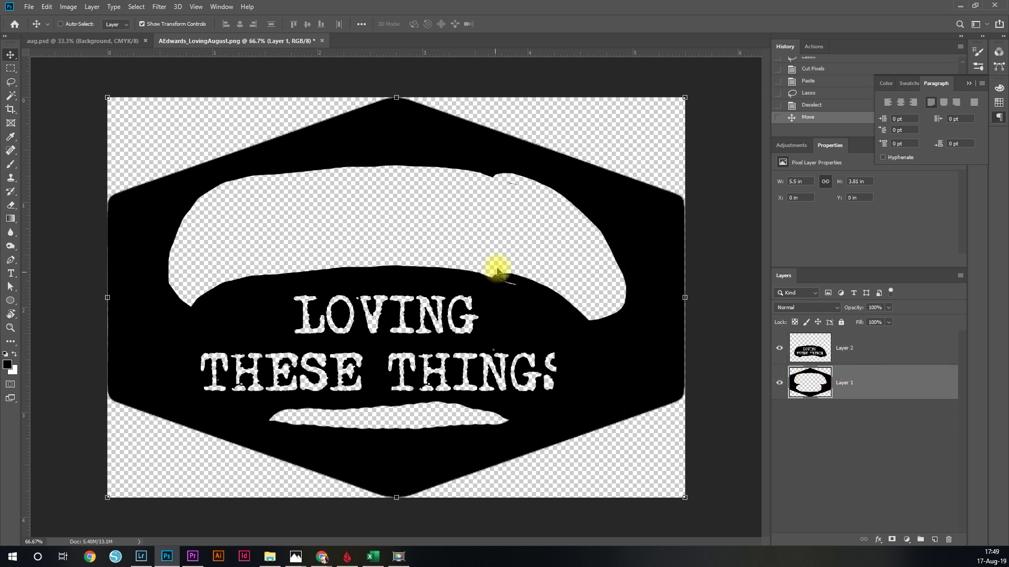
pyautogui.click(8, 165)
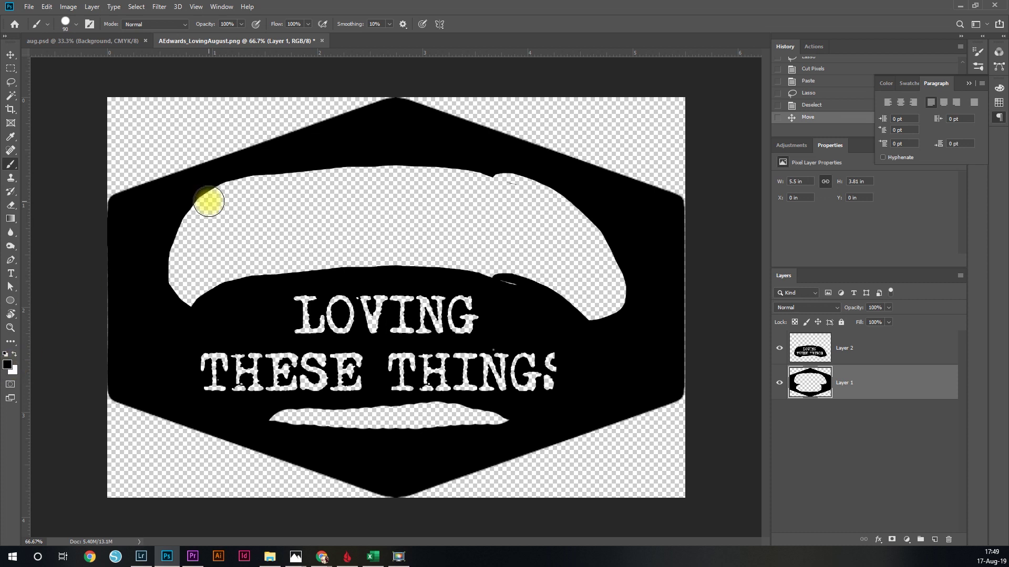
pyautogui.moveTo(209, 198)
pyautogui.mouseDown()
pyautogui.moveTo(255, 187)
pyautogui.moveTo(234, 195)
pyautogui.mouseUp()
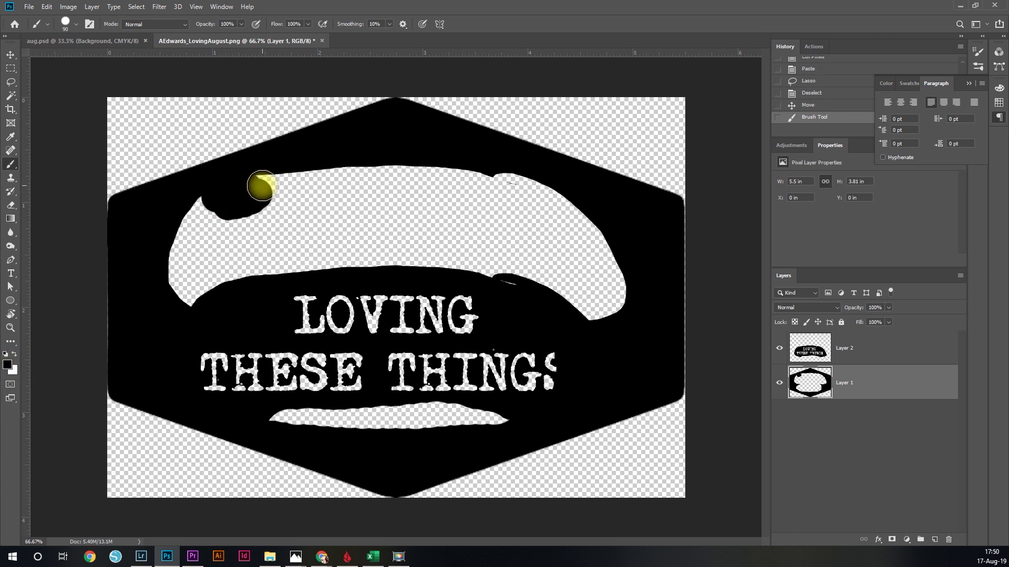
pyautogui.moveTo(261, 186)
pyautogui.mouseDown()
pyautogui.moveTo(357, 182)
pyautogui.moveTo(470, 184)
pyautogui.moveTo(571, 223)
pyautogui.moveTo(540, 207)
pyautogui.moveTo(604, 303)
pyautogui.moveTo(512, 246)
pyautogui.moveTo(491, 263)
pyautogui.moveTo(443, 248)
pyautogui.moveTo(434, 226)
pyautogui.moveTo(261, 210)
pyautogui.moveTo(166, 219)
pyautogui.moveTo(166, 268)
pyautogui.moveTo(176, 293)
pyautogui.moveTo(230, 256)
pyautogui.moveTo(457, 237)
pyautogui.mouseUp()
pyautogui.press(']')
pyautogui.press(']')
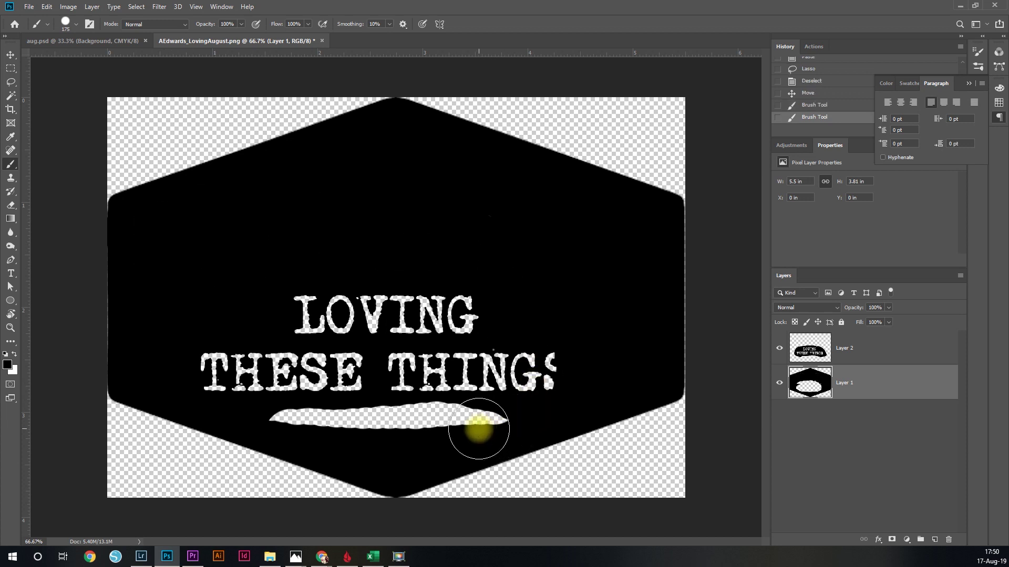
pyautogui.press('[')
pyautogui.press('[')
pyautogui.press('[')
pyautogui.press('[')
pyautogui.moveTo(488, 421); pyautogui.dragTo(273, 414)
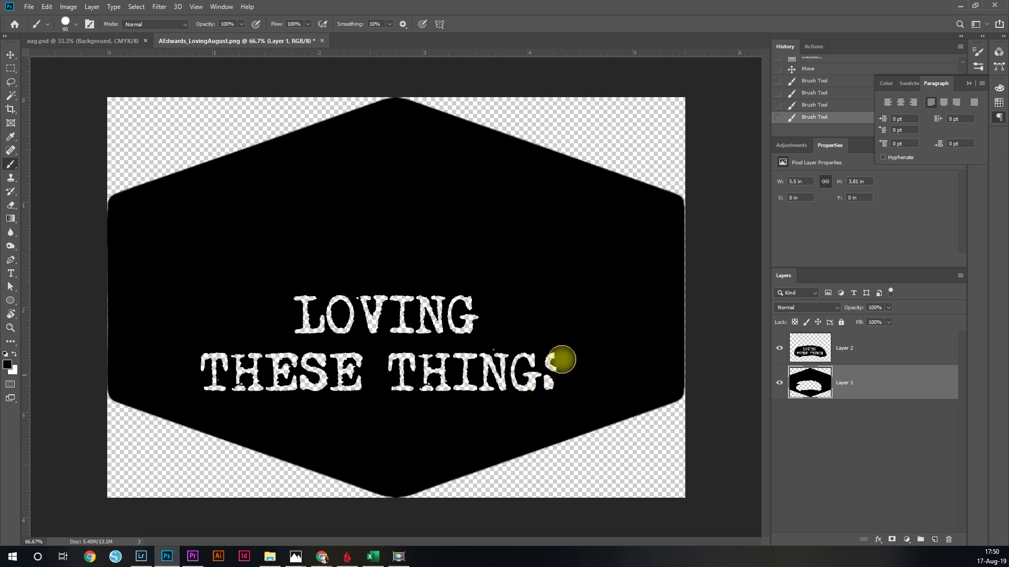
pyautogui.press('[')
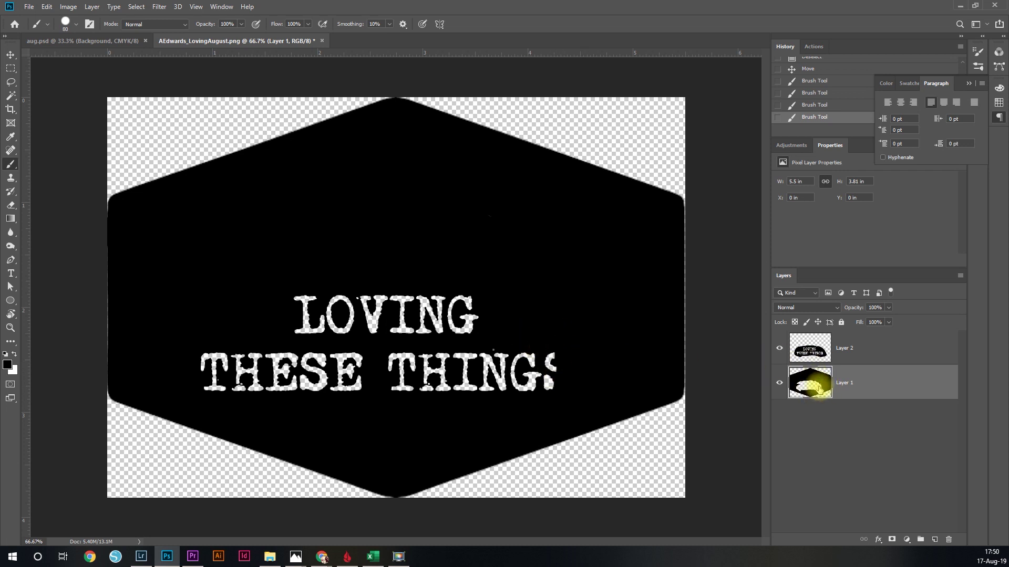
# - Erase the Layer 1 black behind the final S of THINGS with a 150 px Eraser so the whole letter is cut out
pyautogui.click(11, 205)
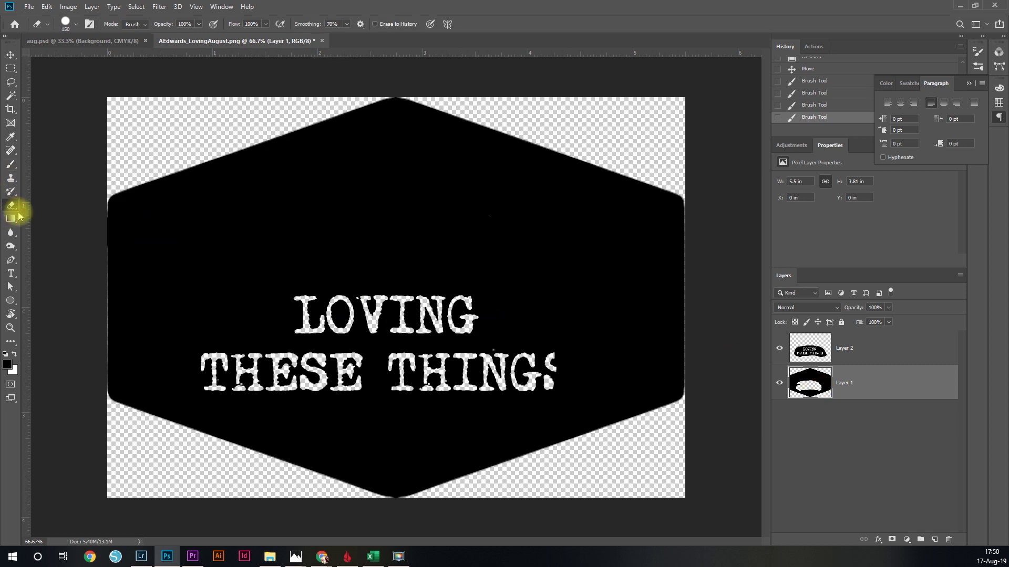
pyautogui.moveTo(535, 387)
pyautogui.mouseDown()
pyautogui.moveTo(544, 371)
pyautogui.moveTo(556, 377)
pyautogui.mouseUp()
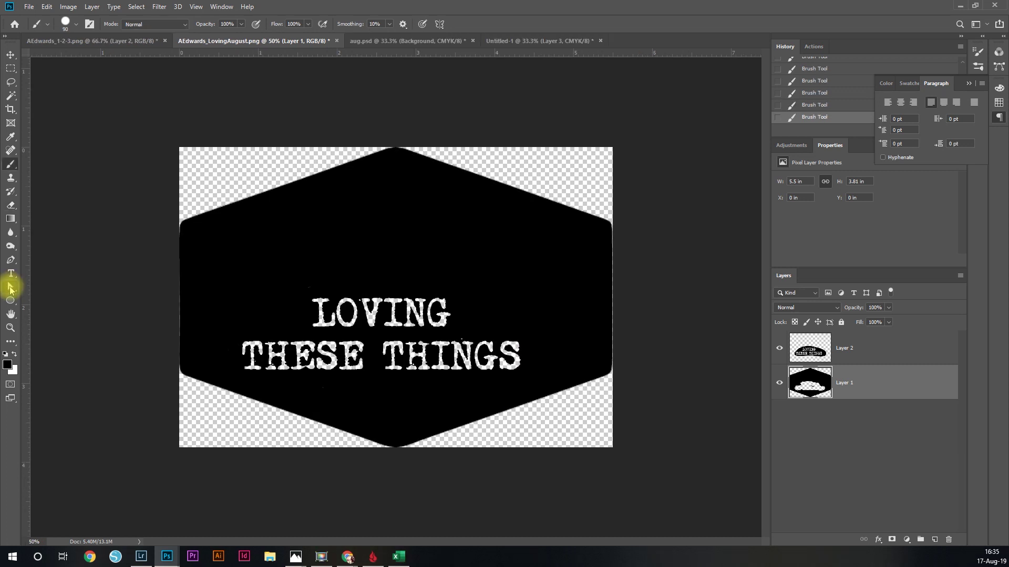
pyautogui.click(11, 206)
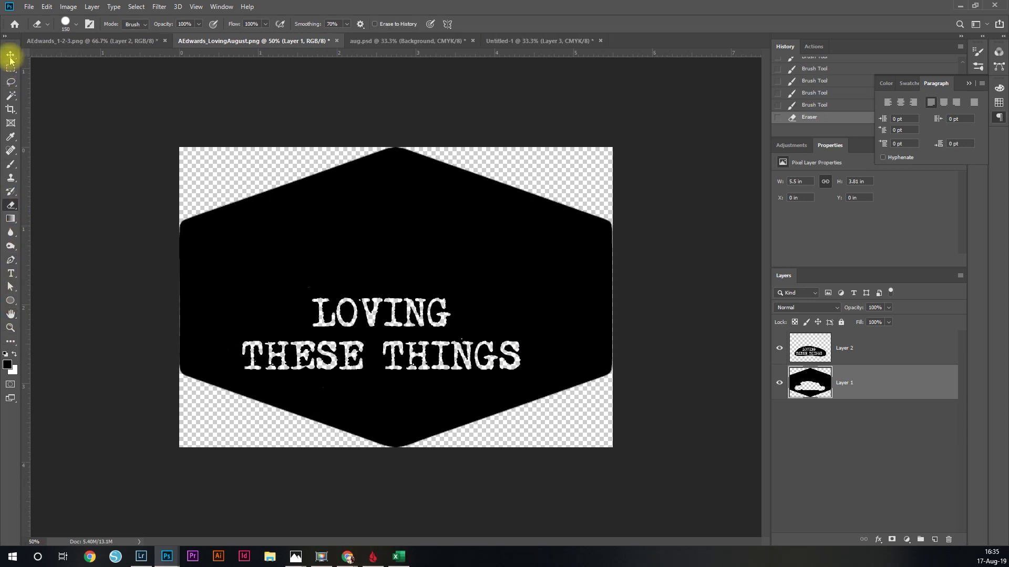
# - Try copying only the label's Layer 1 into the Untitled-1 layout, and delete that copy
pyautogui.click(10, 56)
pyautogui.moveTo(326, 266); pyautogui.dragTo(455, 266)
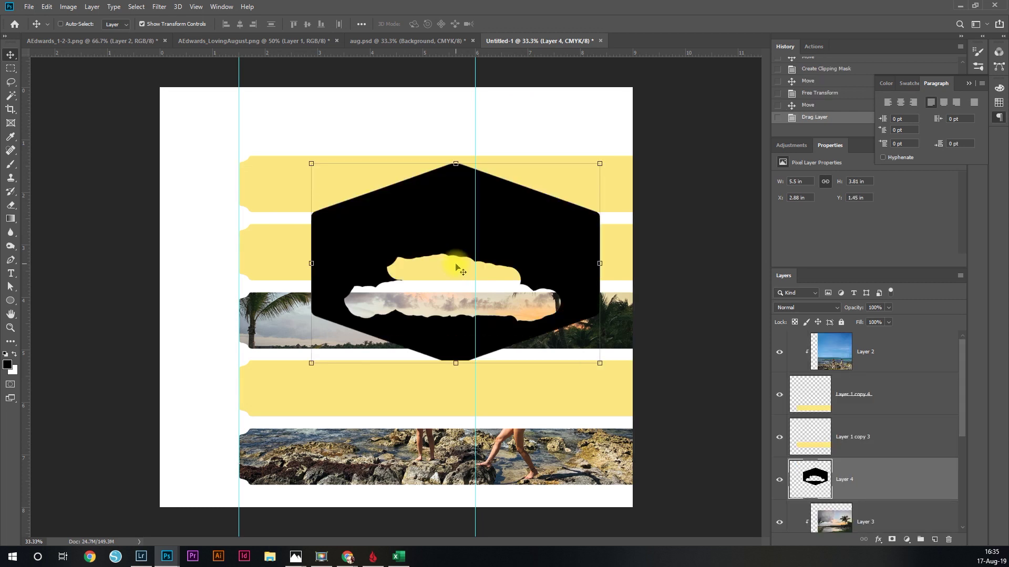
pyautogui.press('Delete')
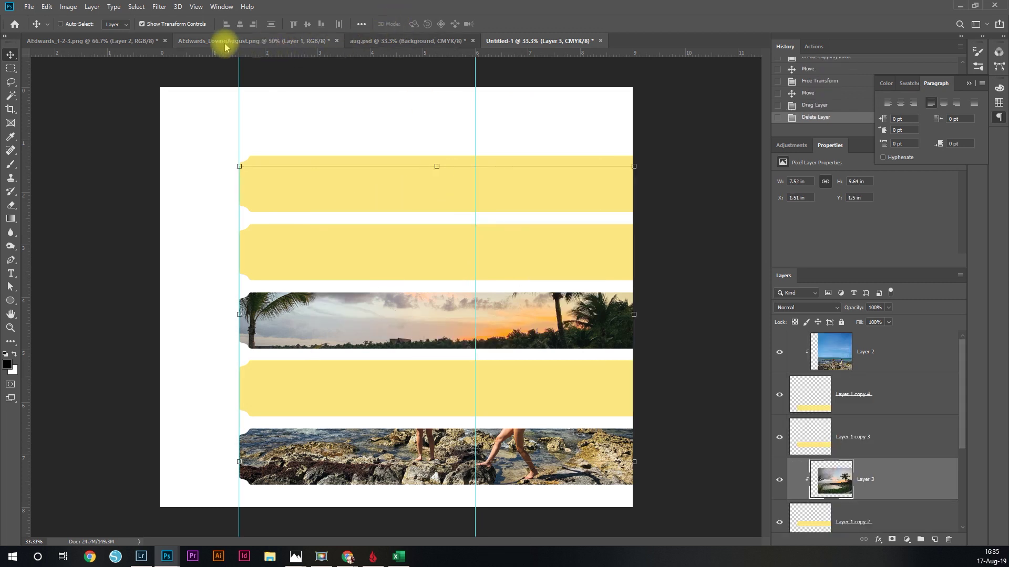
# - Merge the visible layers of AEdwards_LovingAugust.png and copy the merged label into the Untitled-1 layout
pyautogui.click(200, 41)
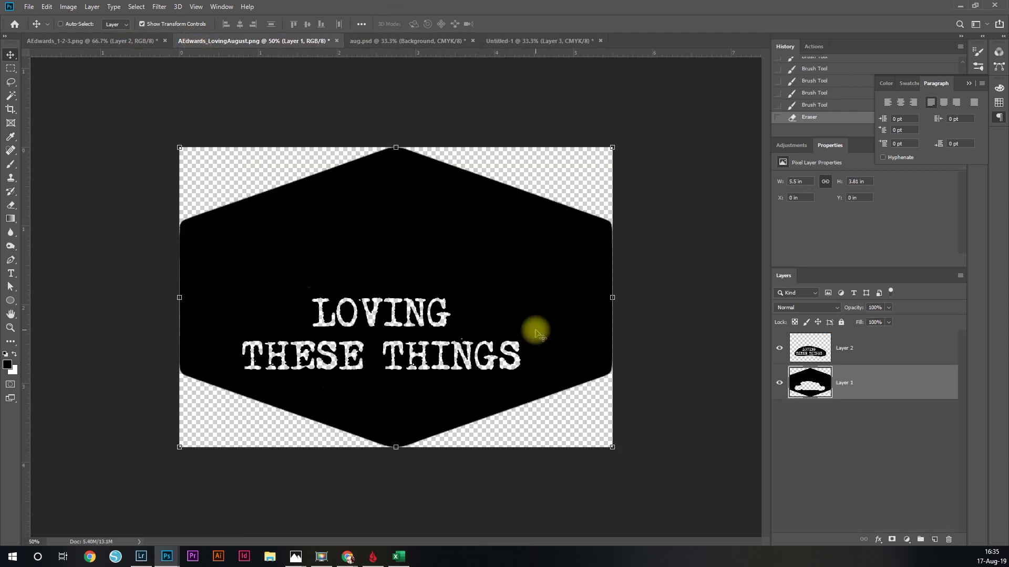
pyautogui.click(963, 275)
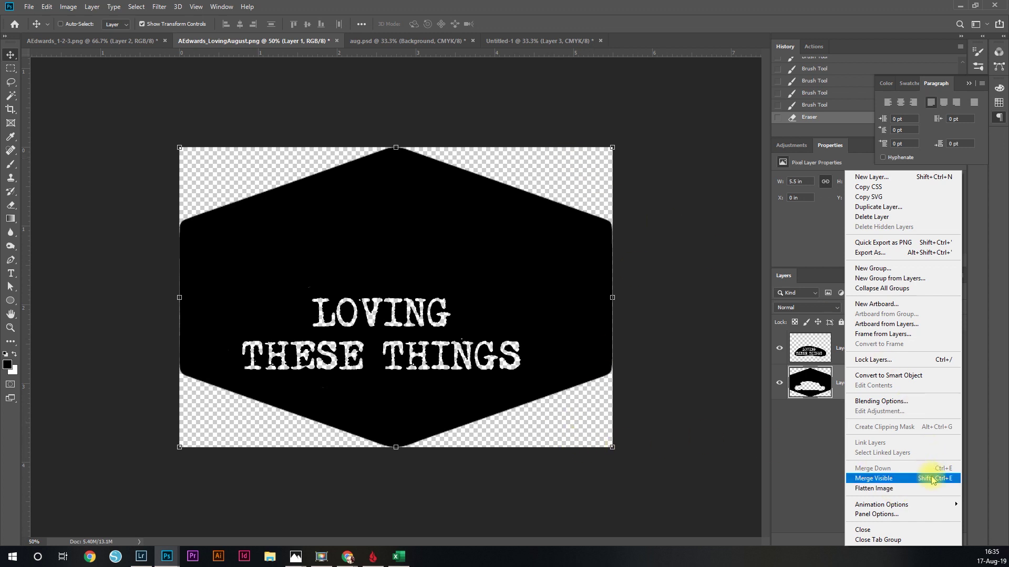
pyautogui.click(887, 478)
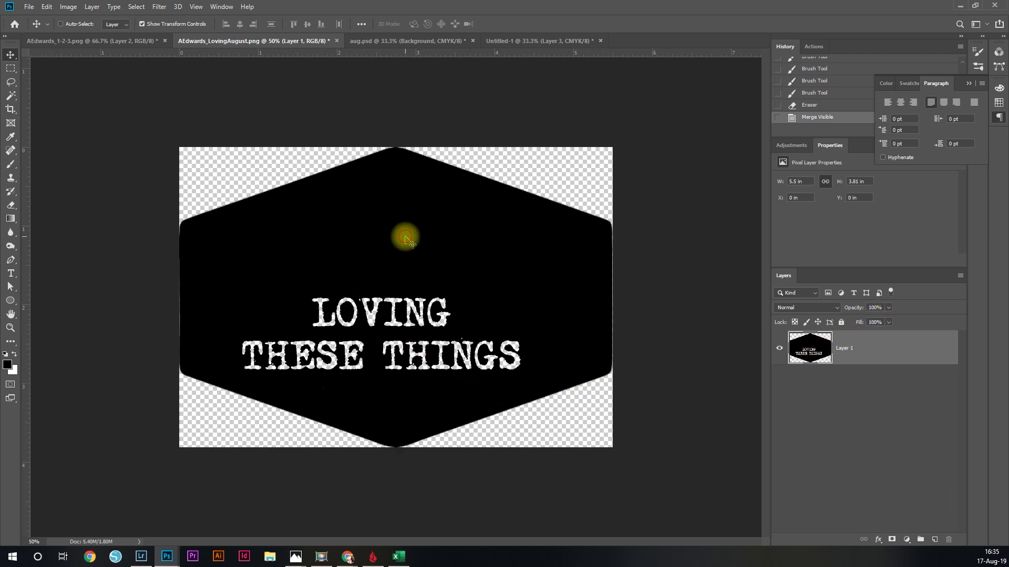
pyautogui.moveTo(405, 234); pyautogui.dragTo(457, 256)
# - Scale the label to 43.74% and place it at about X 6.39 in, Y -0.62 in, hanging from the page's upper edge
pyautogui.moveTo(496, 168)
pyautogui.mouseDown()
pyautogui.moveTo(475, 124)
pyautogui.moveTo(519, 174)
pyautogui.moveTo(491, 252)
pyautogui.moveTo(469, 271)
pyautogui.moveTo(476, 297)
pyautogui.moveTo(487, 214)
pyautogui.moveTo(480, 262)
pyautogui.moveTo(508, 221)
pyautogui.moveTo(507, 300)
pyautogui.moveTo(499, 158)
pyautogui.moveTo(515, 290)
pyautogui.moveTo(493, 163)
pyautogui.mouseUp()
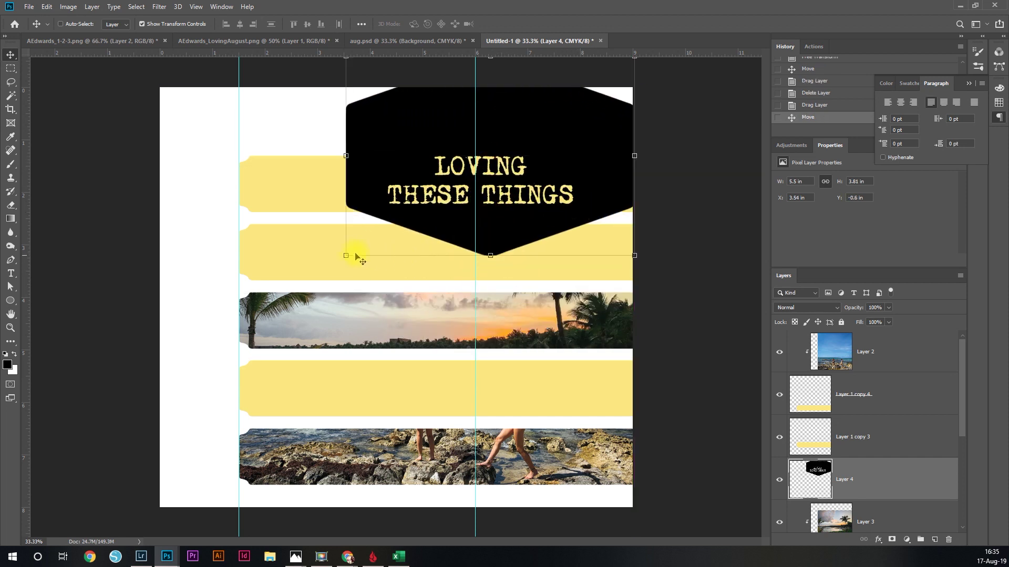
pyautogui.moveTo(345, 254); pyautogui.dragTo(501, 137)
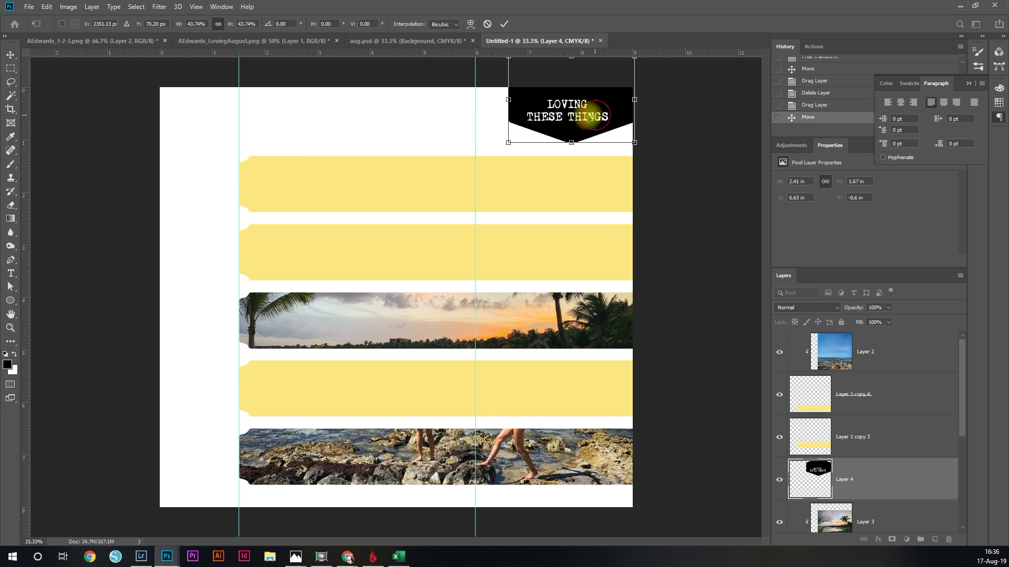
pyautogui.moveTo(593, 115); pyautogui.dragTo(582, 117)
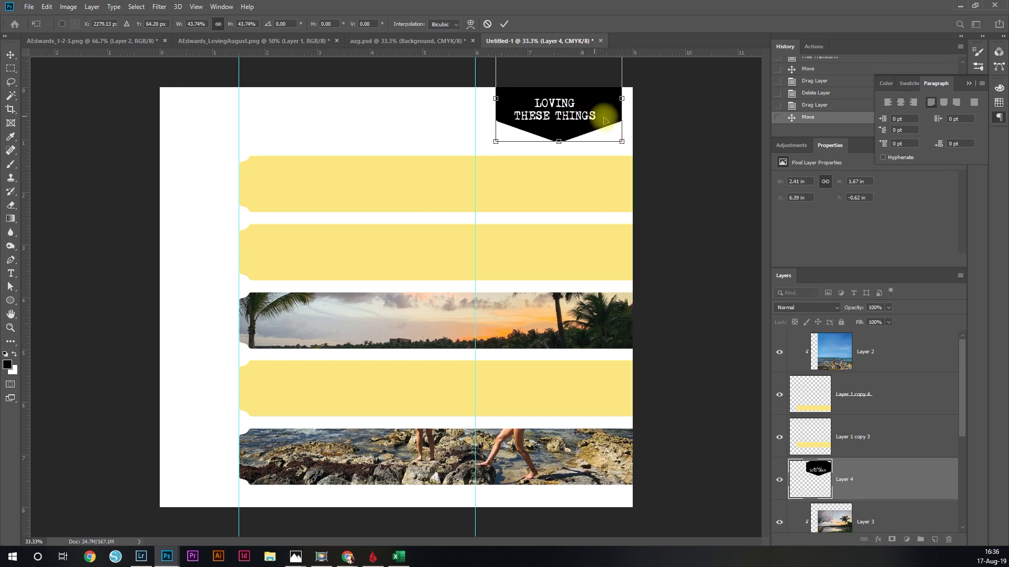
pyautogui.click(672, 116)
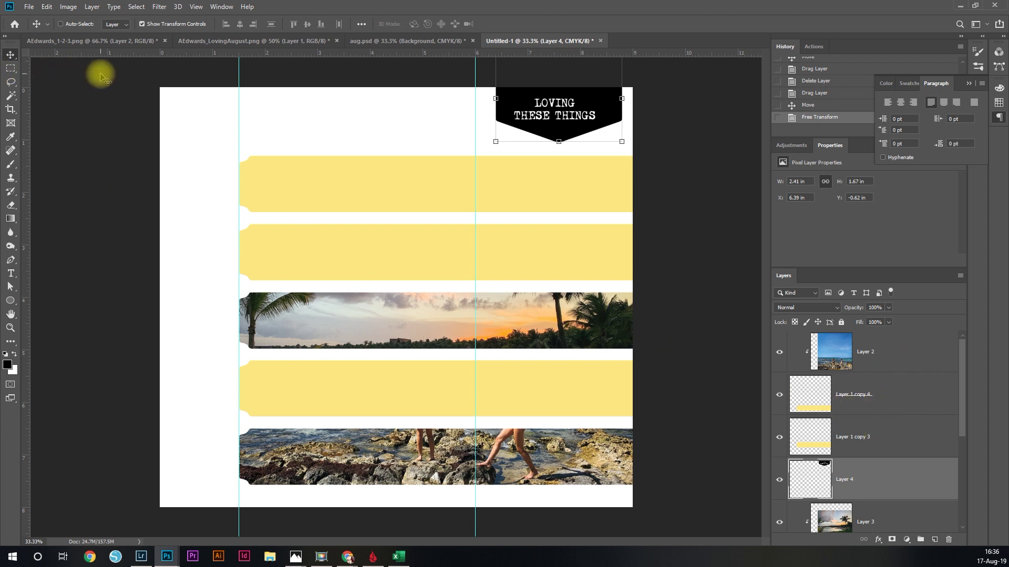
# - Review the AEdwards_1-2-3.png strip source and the AEdwards_LovingAugust.png label
pyautogui.click(95, 46)
pyautogui.click(781, 400)
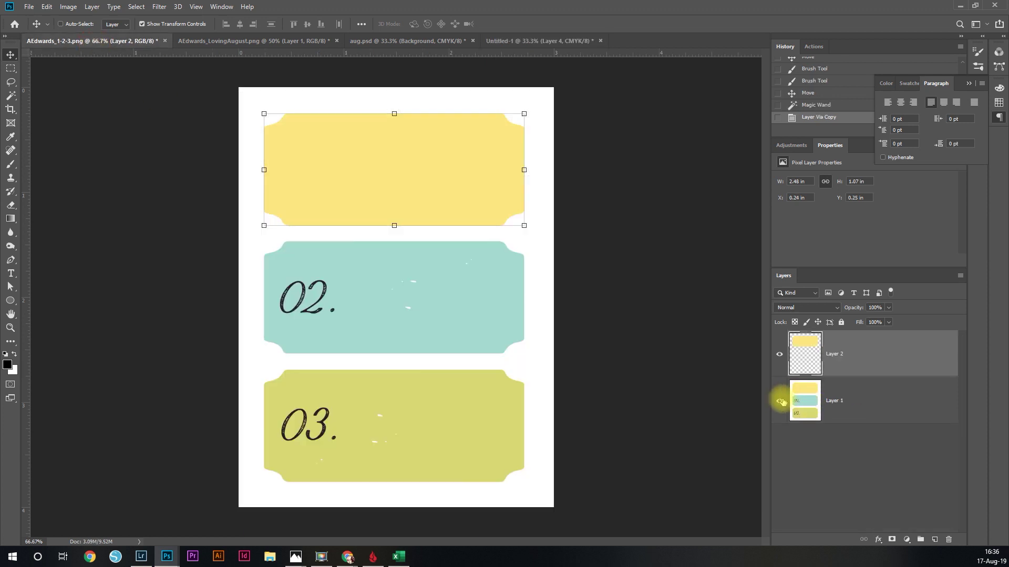
pyautogui.click(317, 41)
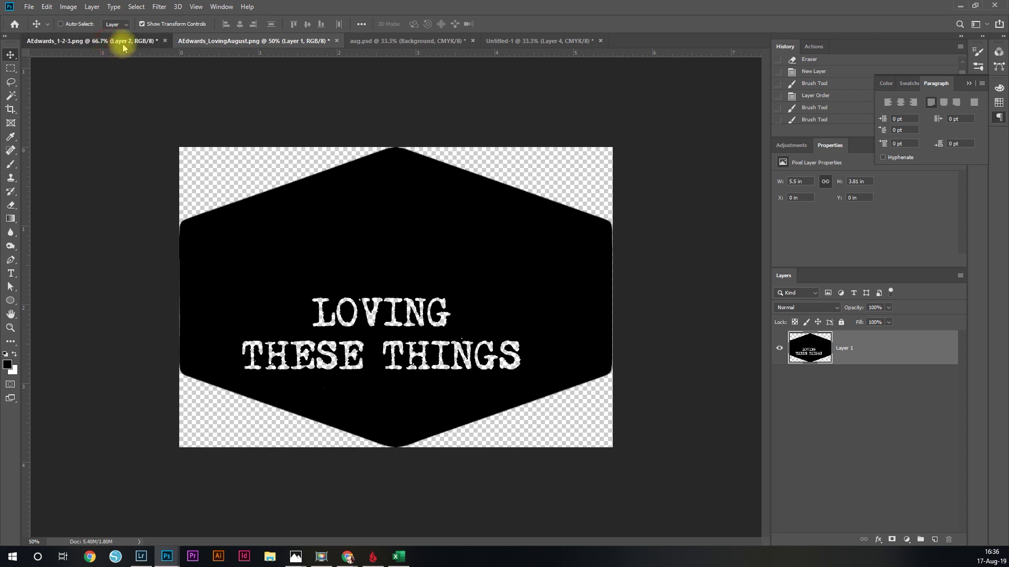
pyautogui.click(152, 42)
# - Open the finished aug.psd layout and hide Layer 10, the title, story and photos groups, and the Background
pyautogui.click(378, 41)
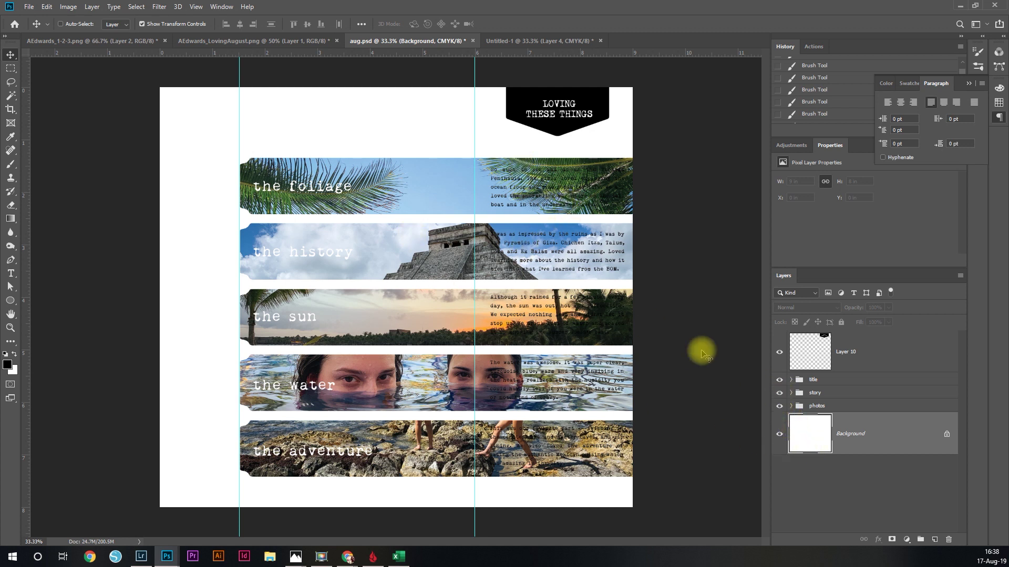
pyautogui.click(779, 394)
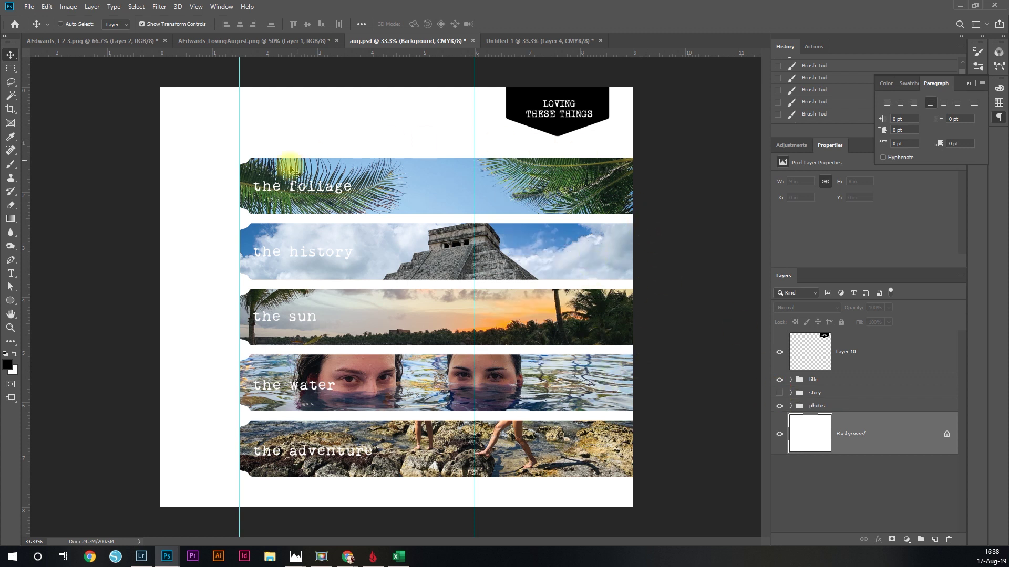
pyautogui.click(779, 353)
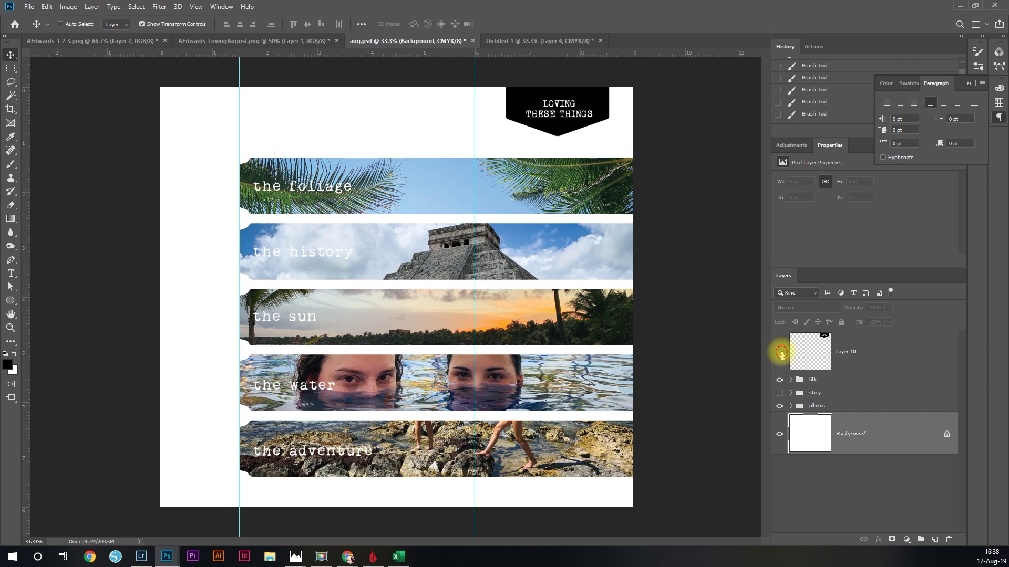
pyautogui.click(779, 380)
pyautogui.click(779, 406)
pyautogui.click(778, 434)
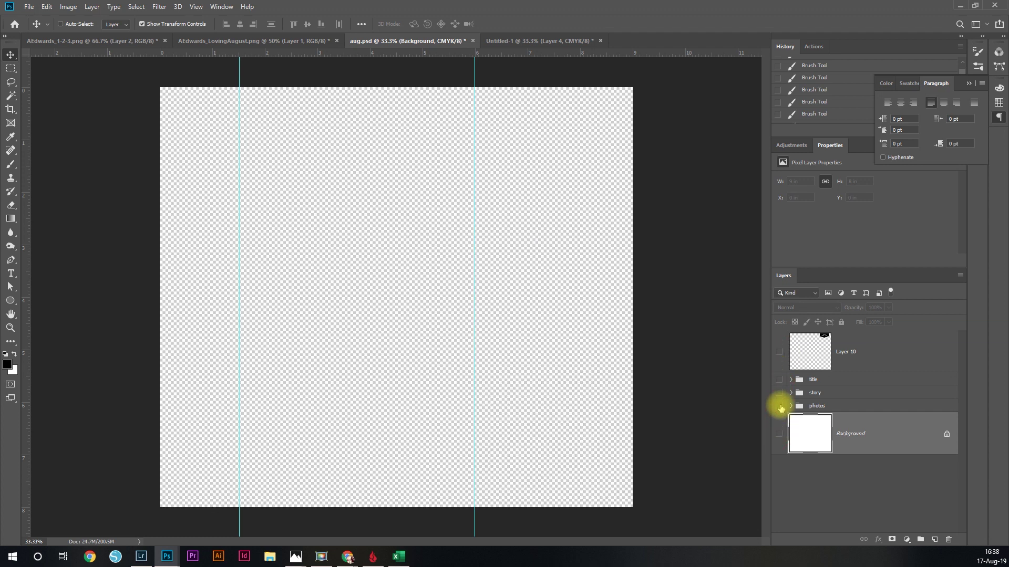
# - Examine the story text alone on the white Background in aug.psd, and show the photos, title and Layer 10 again
pyautogui.click(778, 393)
pyautogui.click(778, 434)
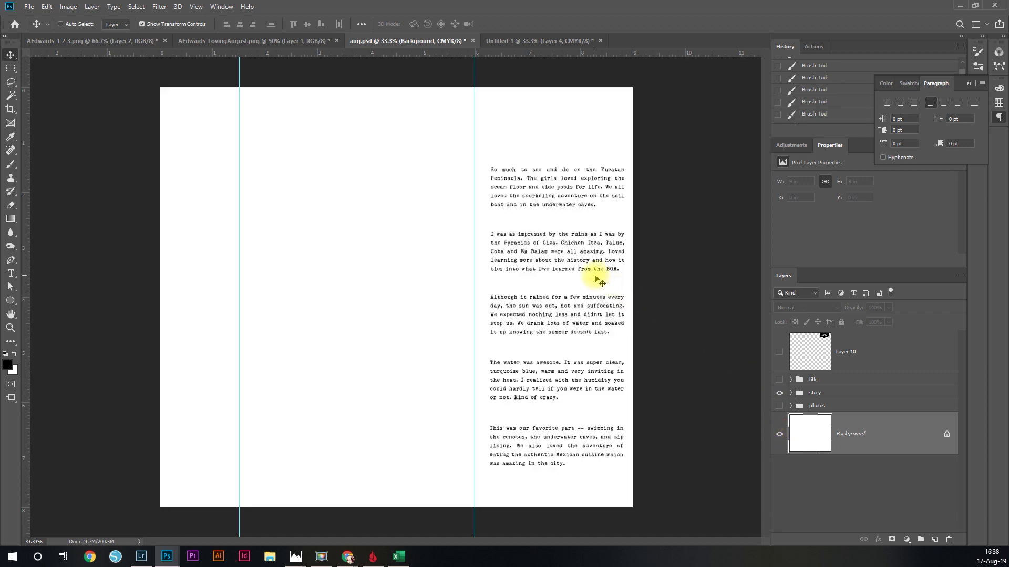
pyautogui.click(779, 406)
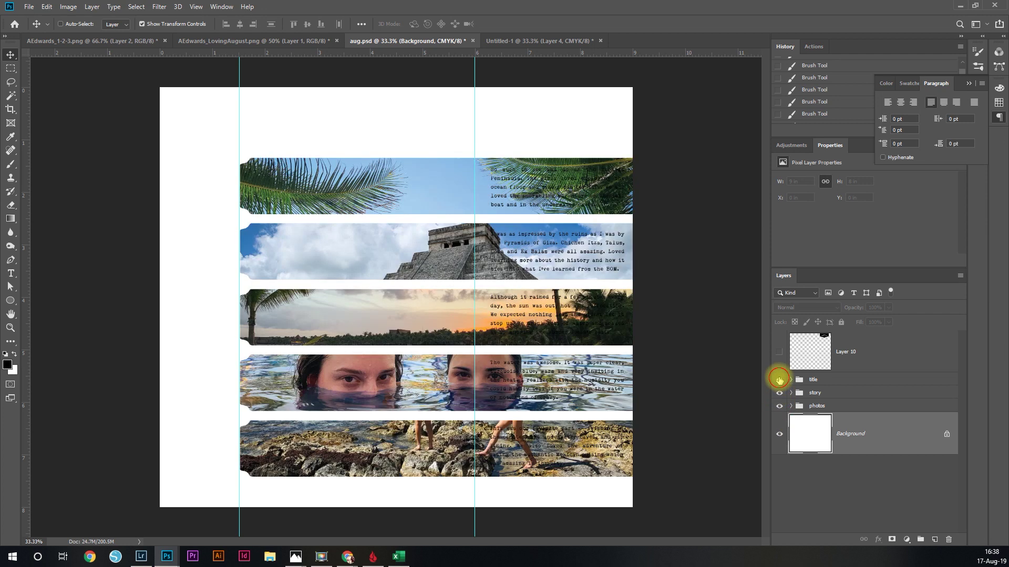
pyautogui.click(779, 379)
pyautogui.click(778, 352)
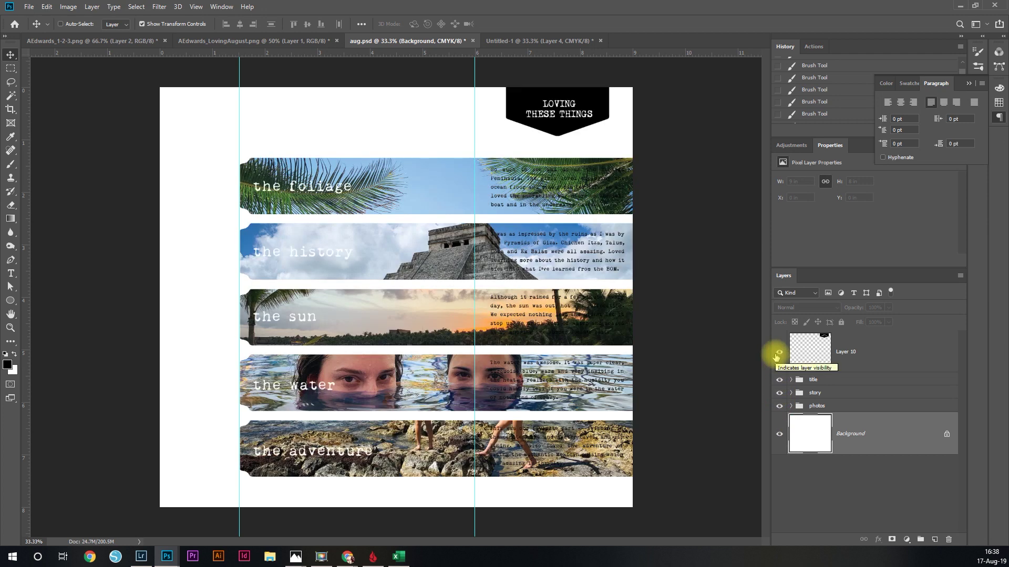